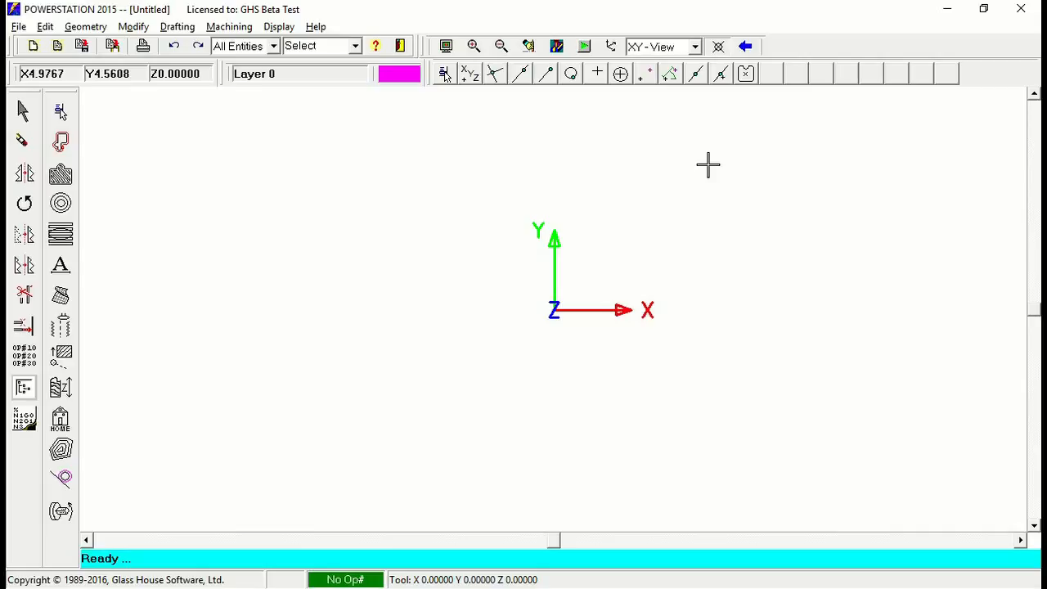
- Open the Lathe Geometry section of the Lathe Tutorials in the tutorial parts help
{"action": "left_click", "coordinate": [316, 27]}
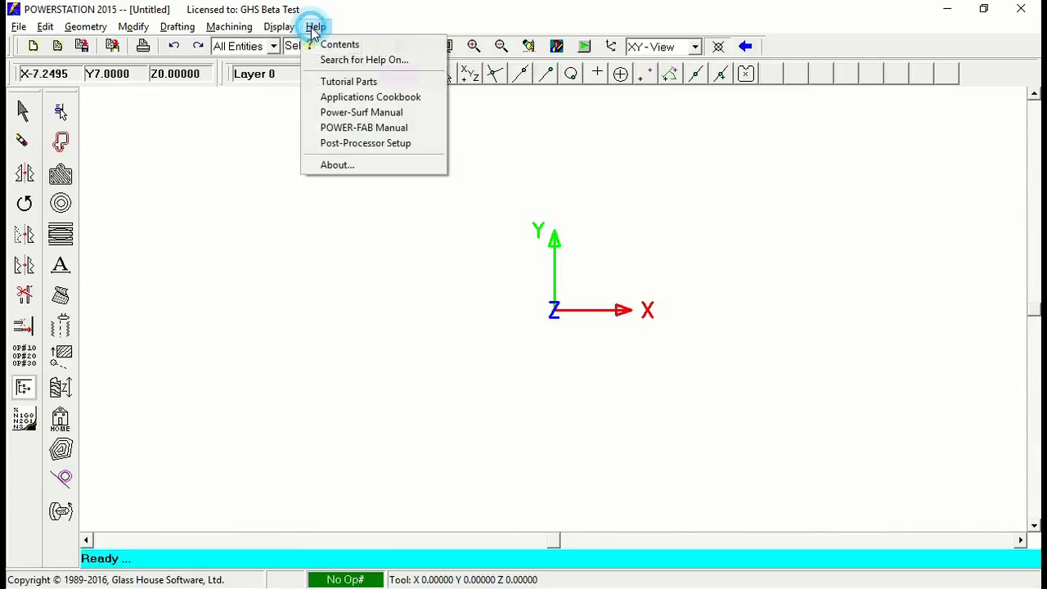
{"action": "left_click", "coordinate": [389, 87]}
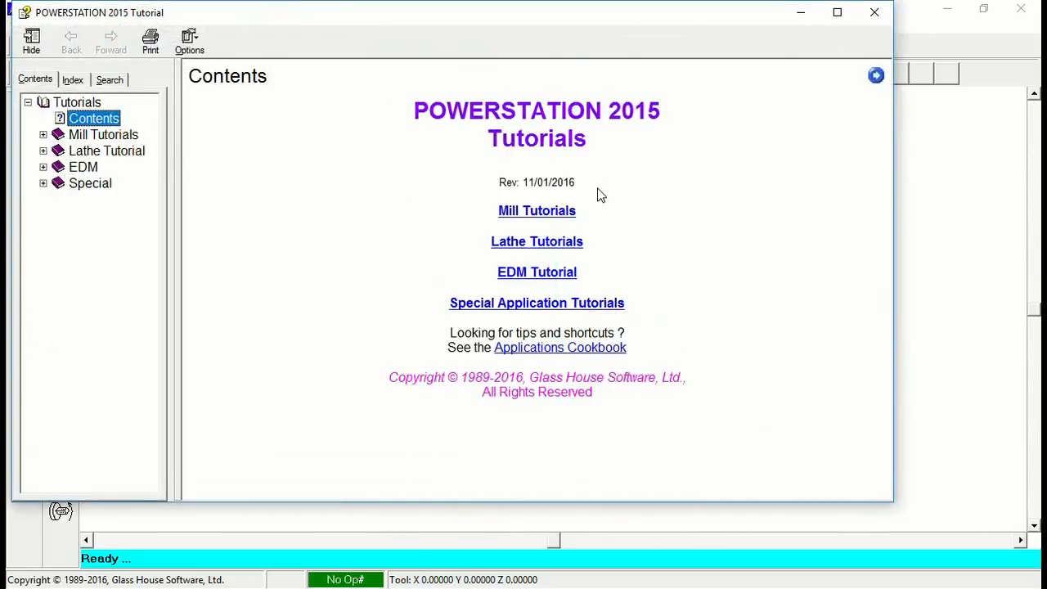
{"action": "left_click", "coordinate": [535, 241]}
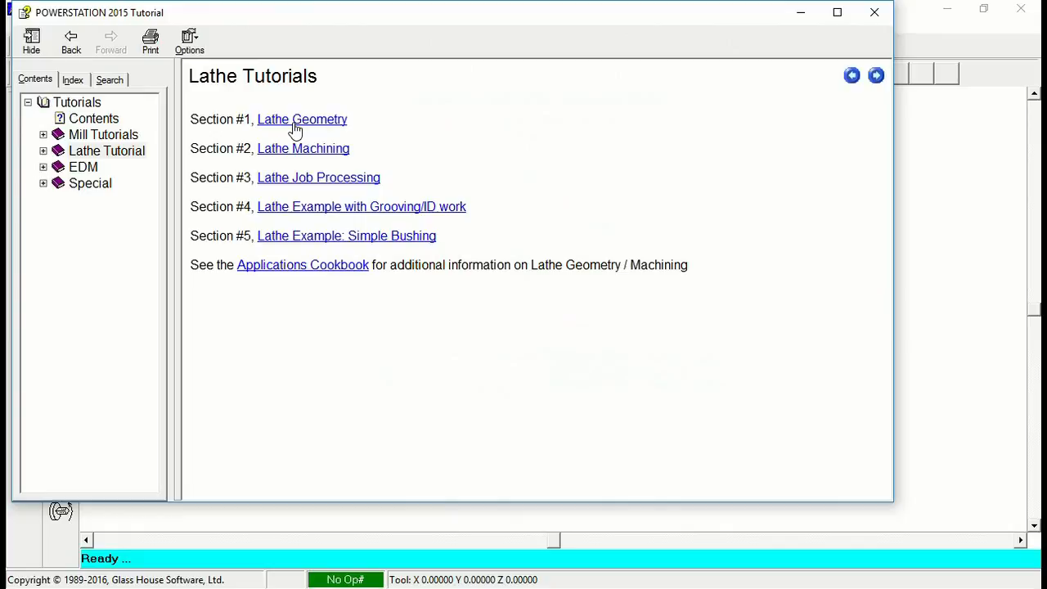
{"action": "left_click", "coordinate": [296, 122]}
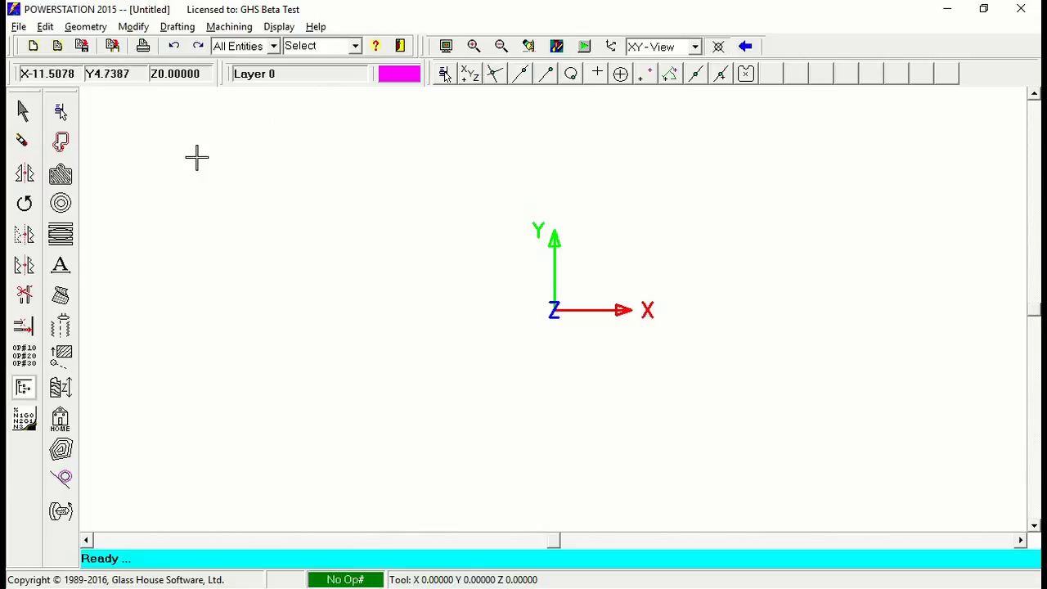
- Draw a polar line from the X/Y origin with distance 1/2 and angle 90, and hide the coordinate axis
{"action": "left_click", "coordinate": [81, 30]}
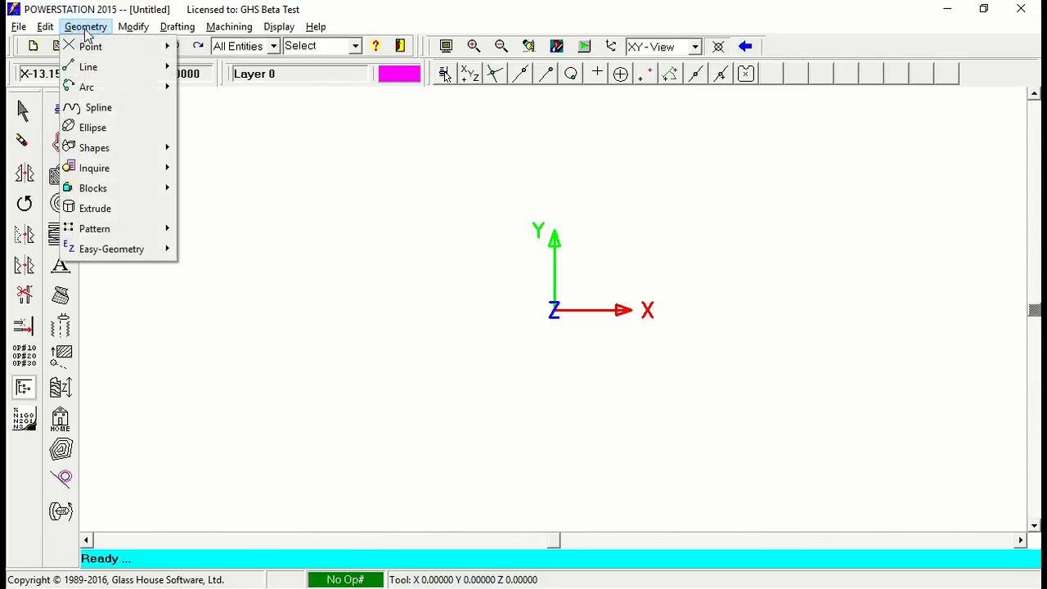
{"action": "mouse_move", "coordinate": [117, 68]}
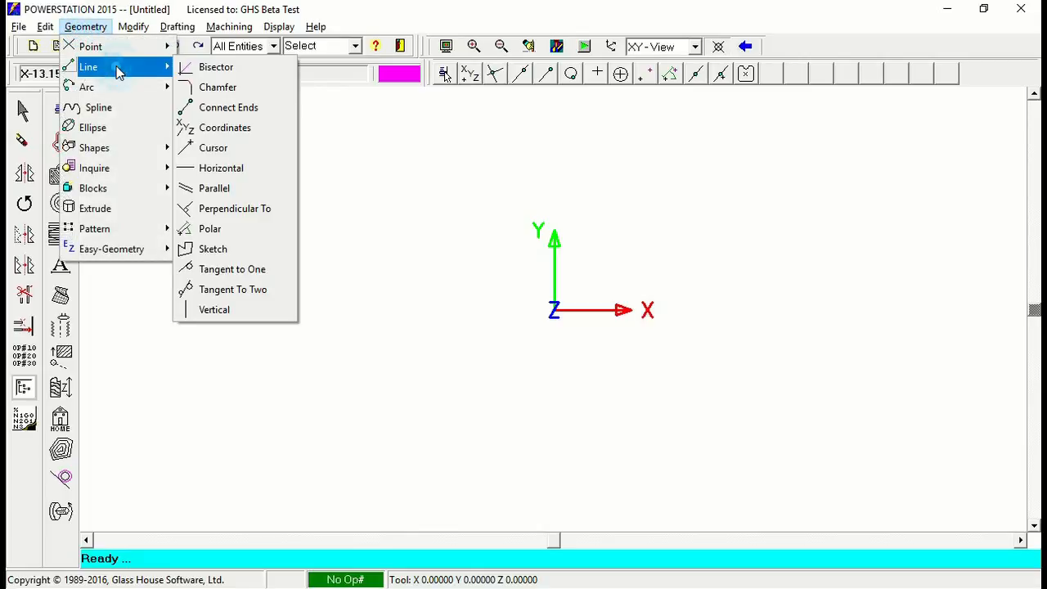
{"action": "left_click", "coordinate": [255, 236]}
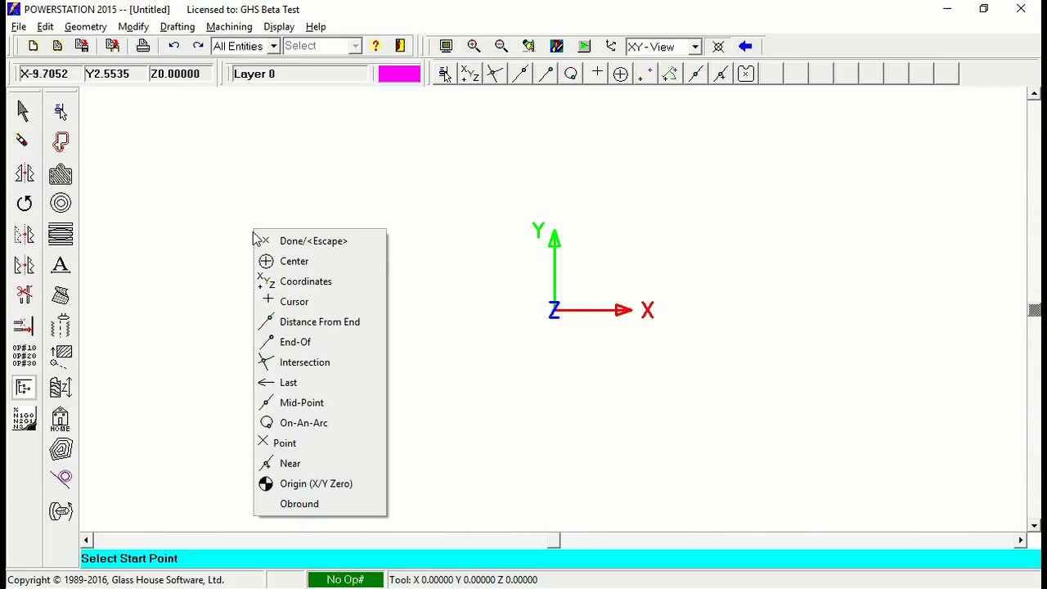
{"action": "left_click", "coordinate": [347, 484]}
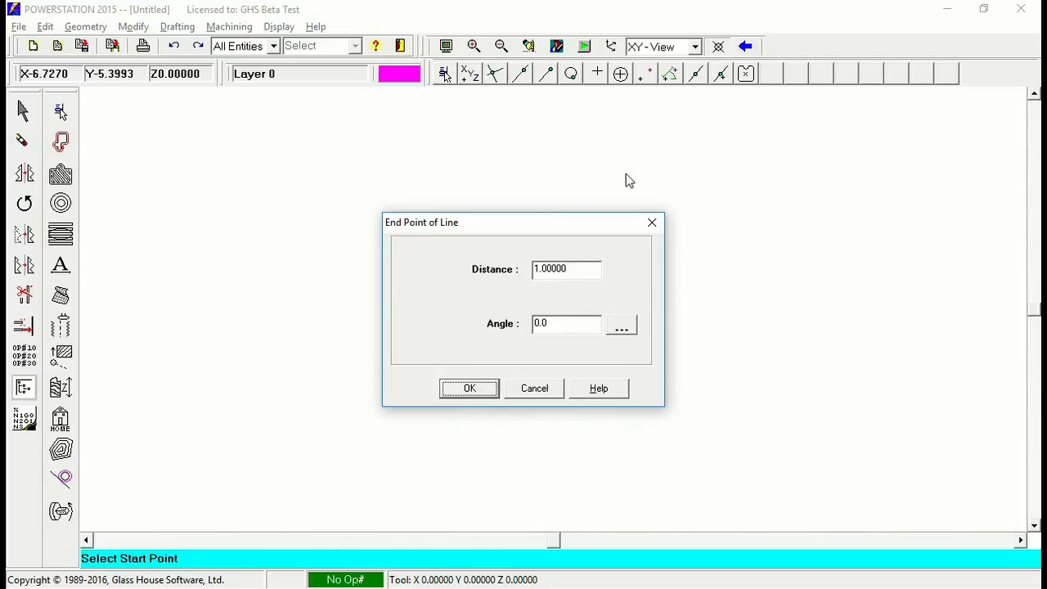
{"action": "double_click", "coordinate": [572, 268]}
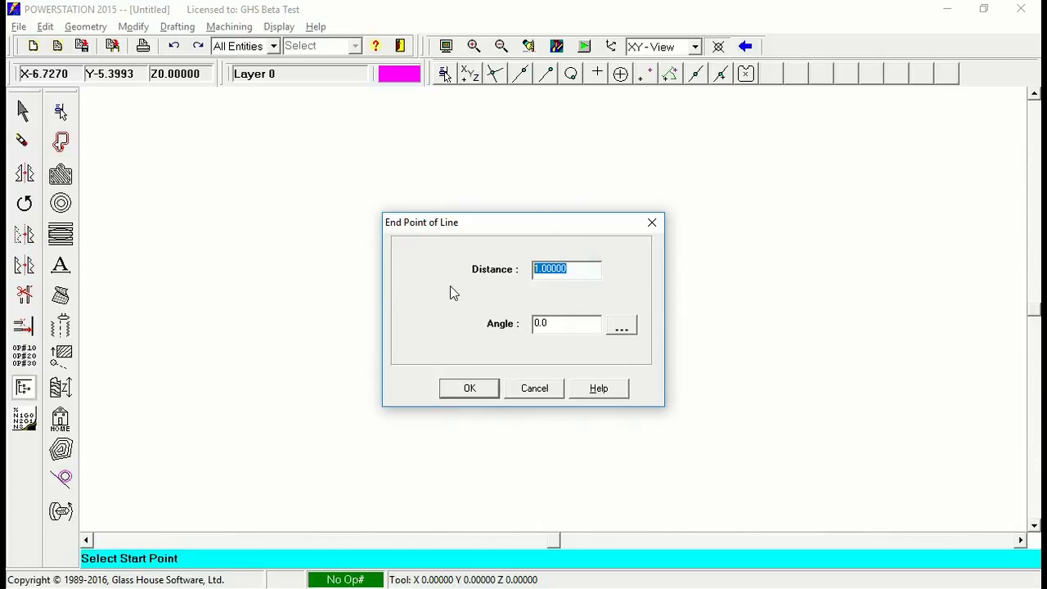
{"action": "type", "text": ".5"}
{"action": "key", "text": "BackSpace"}
{"action": "key", "text": "BackSpace"}
{"action": "type", "text": "1/2"}
{"action": "key", "text": "Tab"}
{"action": "type", "text": "90"}
{"action": "left_click", "coordinate": [481, 394]}
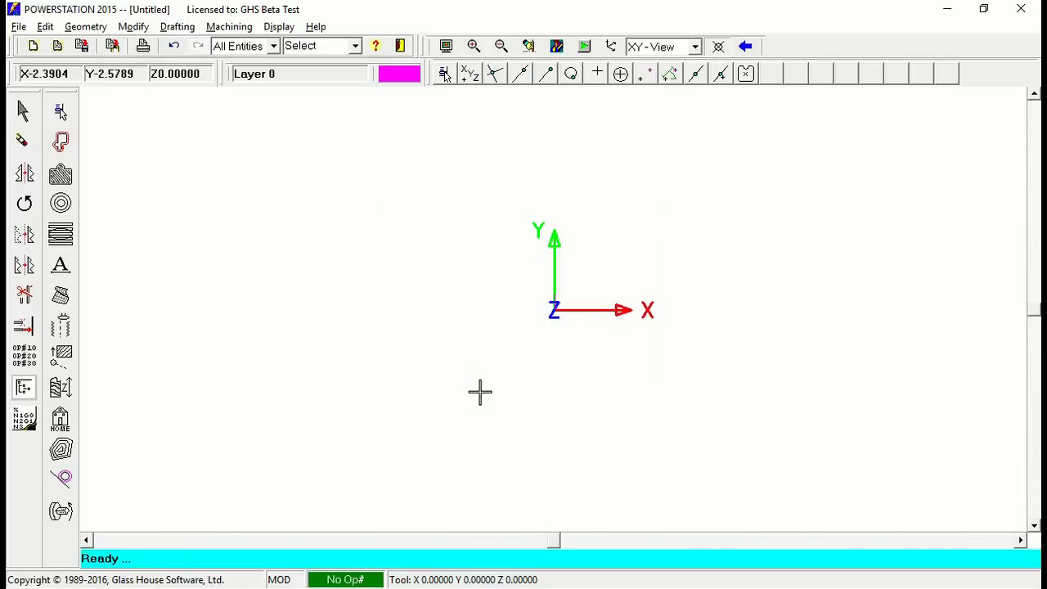
{"action": "left_click", "coordinate": [611, 48]}
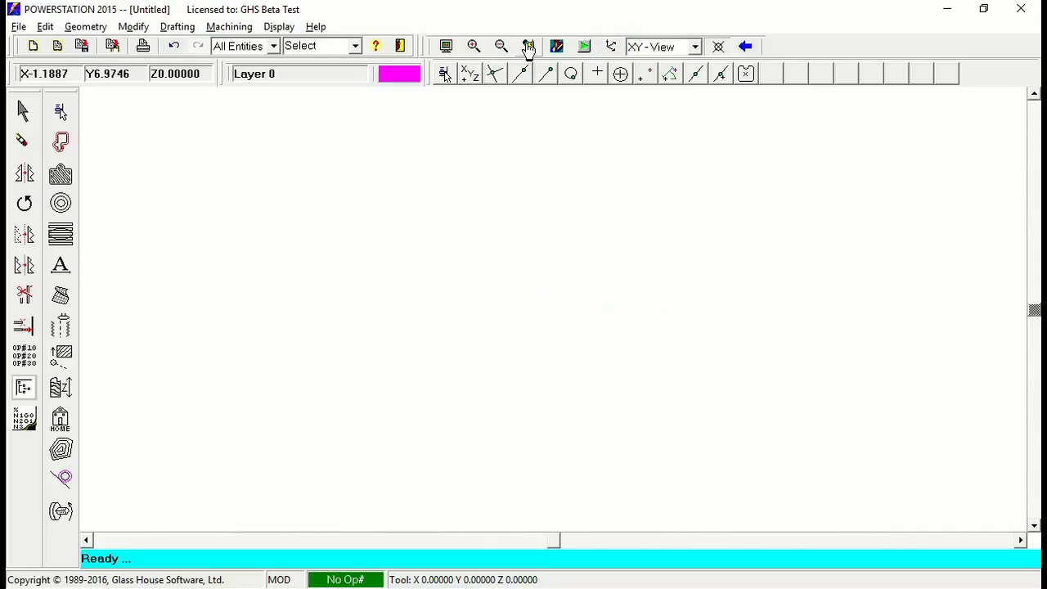
{"action": "left_click", "coordinate": [449, 45]}
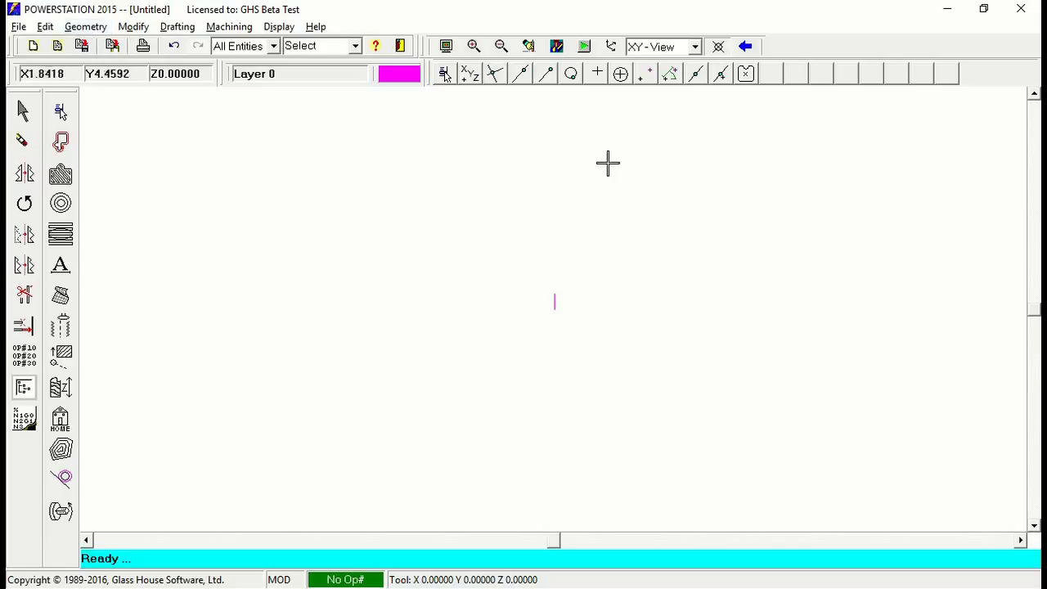
- Draw a polar line from the upper end of the vertical line with distance 1 and angle 180
{"action": "left_click", "coordinate": [444, 73]}
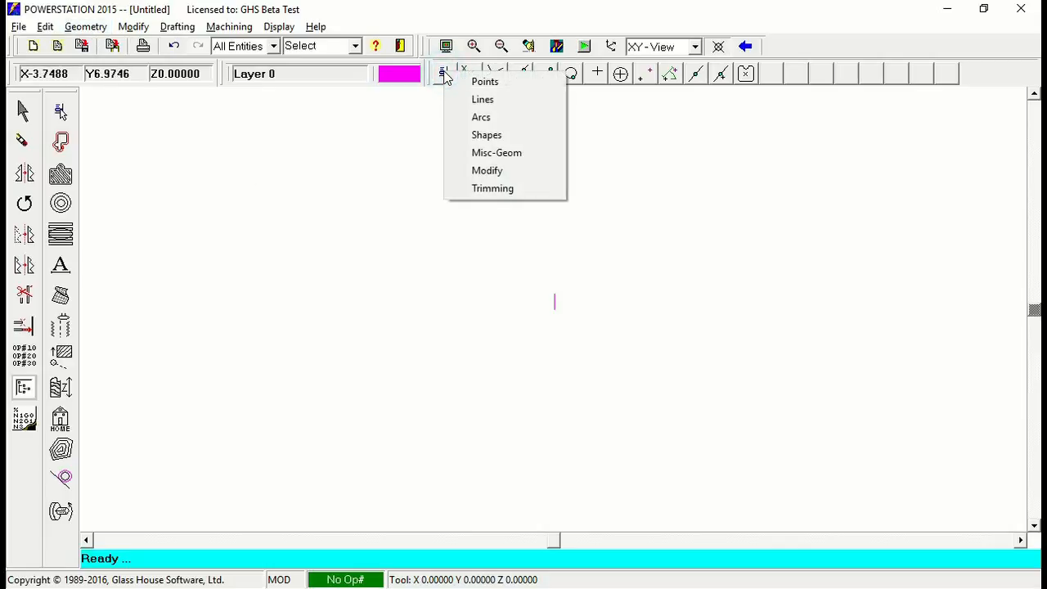
{"action": "left_click", "coordinate": [483, 100]}
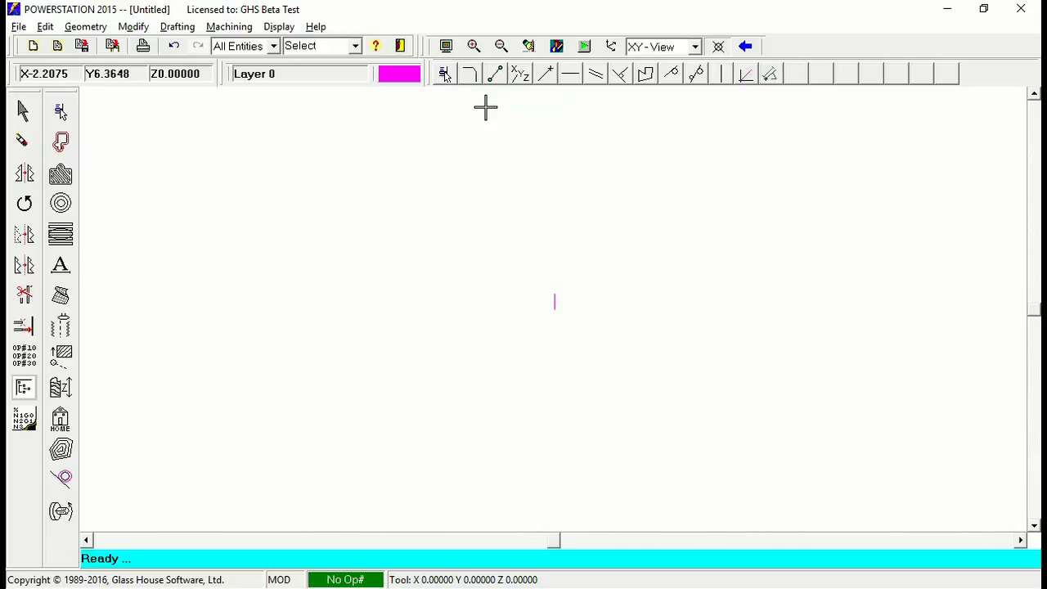
{"action": "left_click", "coordinate": [771, 73]}
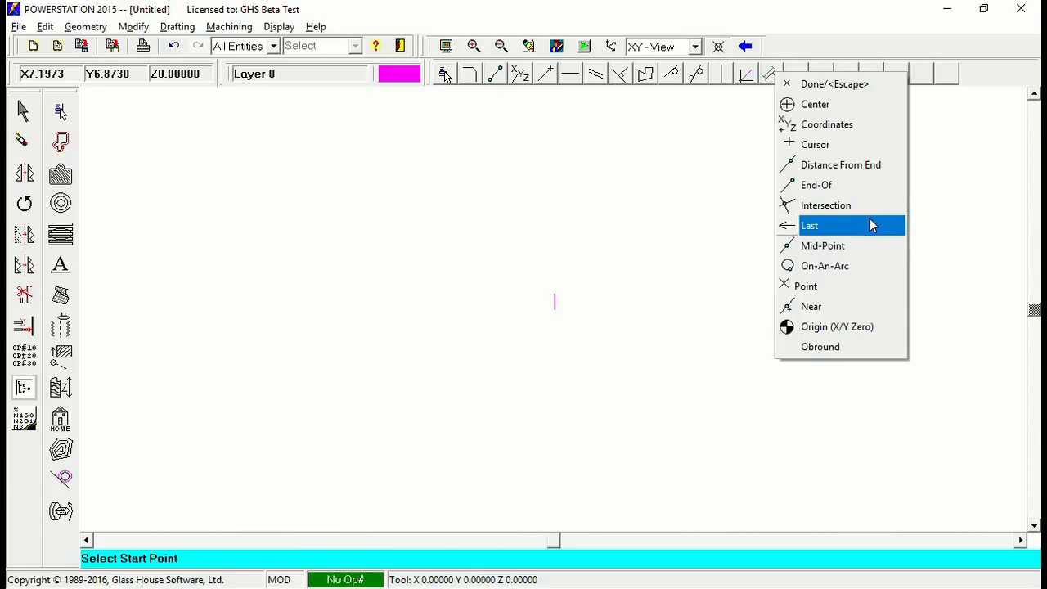
{"action": "left_click", "coordinate": [856, 189]}
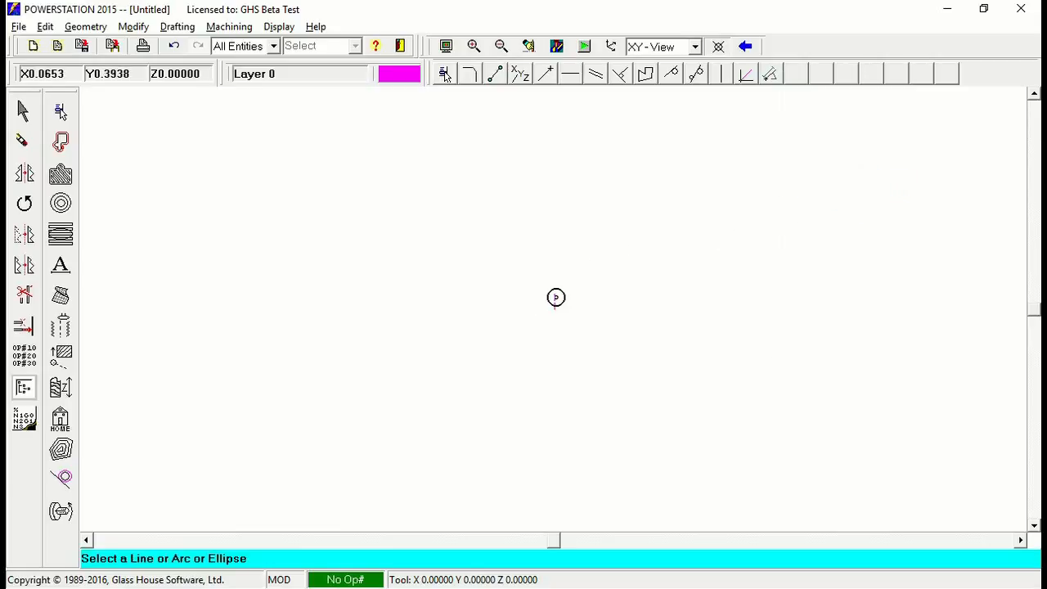
{"action": "left_click", "coordinate": [556, 298]}
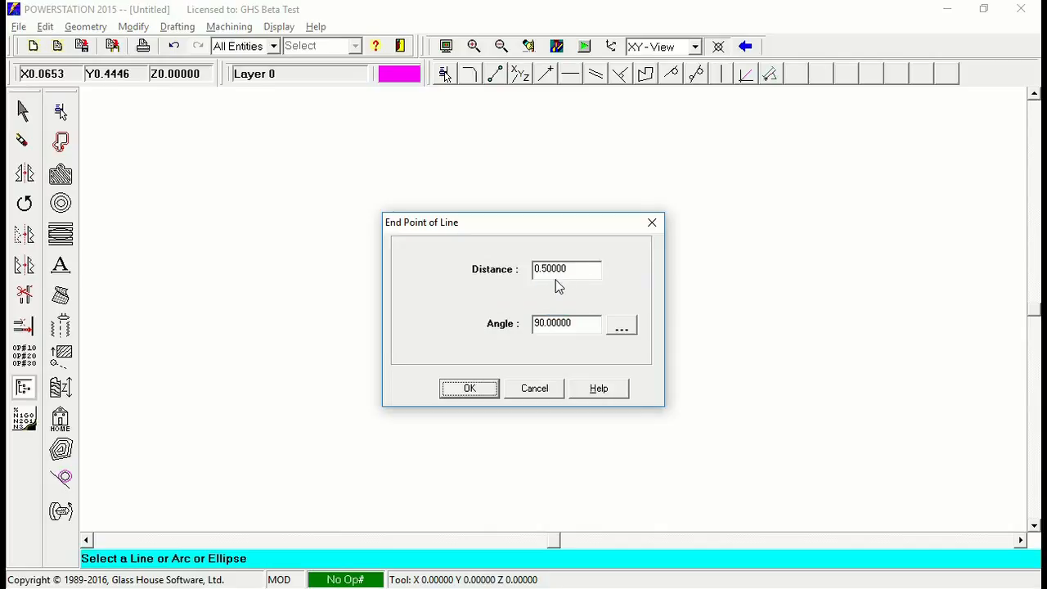
{"action": "left_click_drag", "start_coordinate": [579, 271], "coordinate": [448, 293]}
{"action": "type", "text": "1"}
{"action": "key", "text": "Tab"}
{"action": "type", "text": "180"}
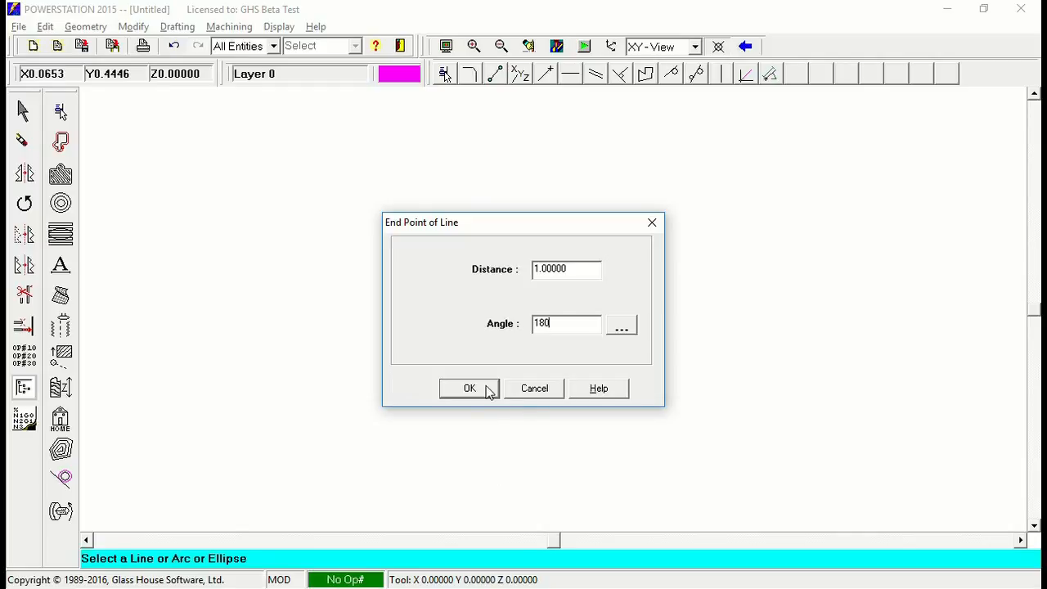
{"action": "left_click", "coordinate": [470, 389]}
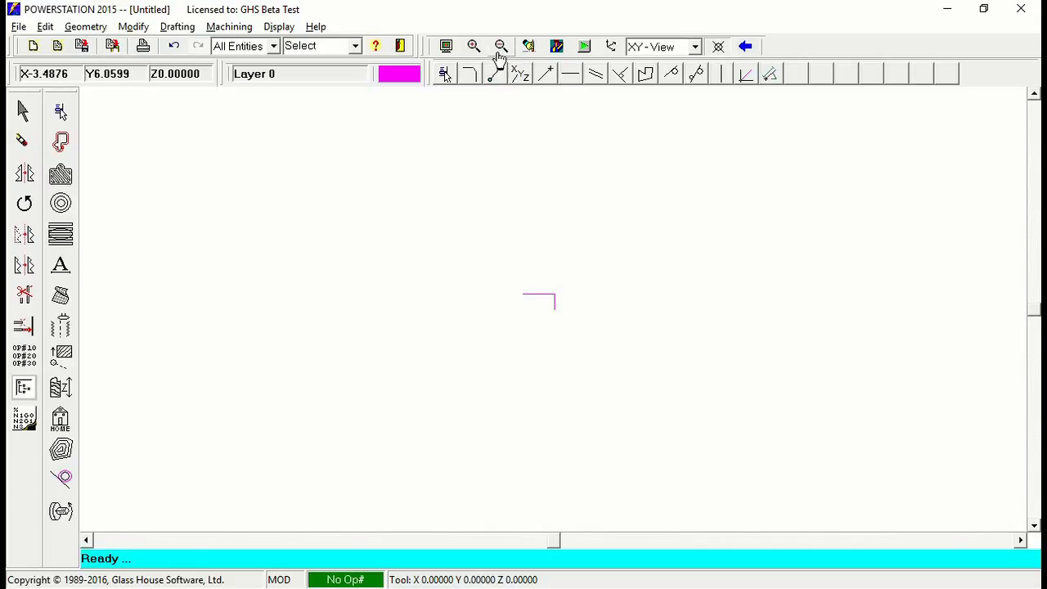
- Draw a Tangent to One line through the free left end of the horizontal line at an angle of -30 degrees
{"action": "left_click", "coordinate": [279, 26]}
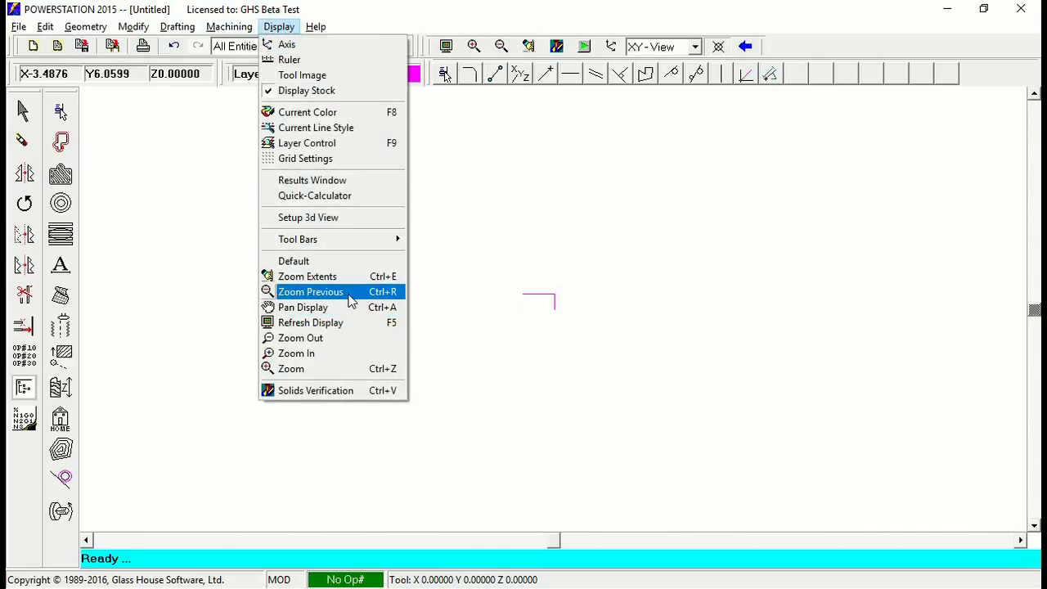
{"action": "left_click", "coordinate": [364, 372]}
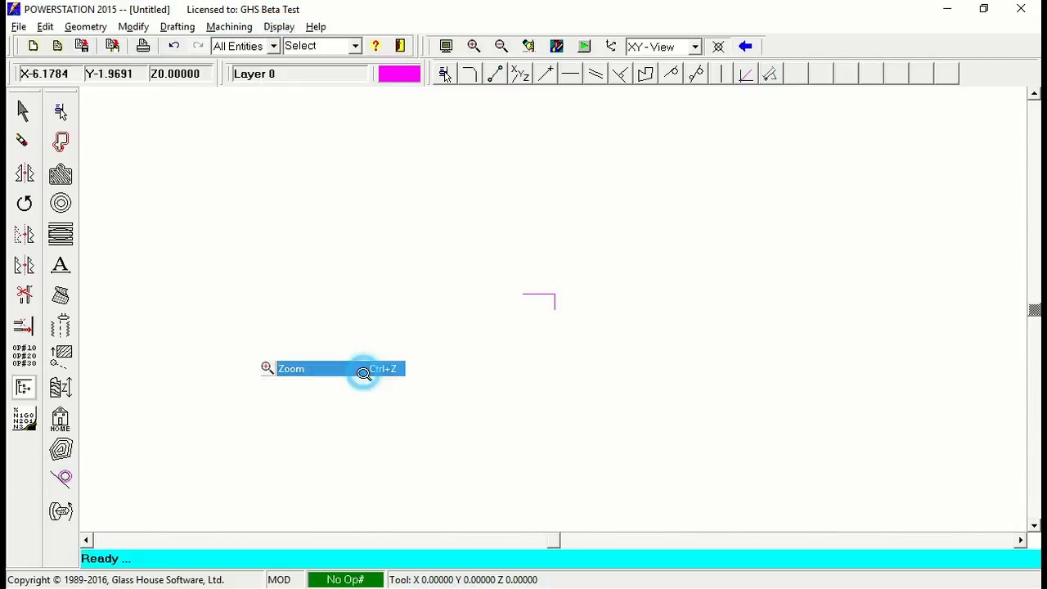
{"action": "left_click_drag", "start_coordinate": [417, 374], "coordinate": [604, 239]}
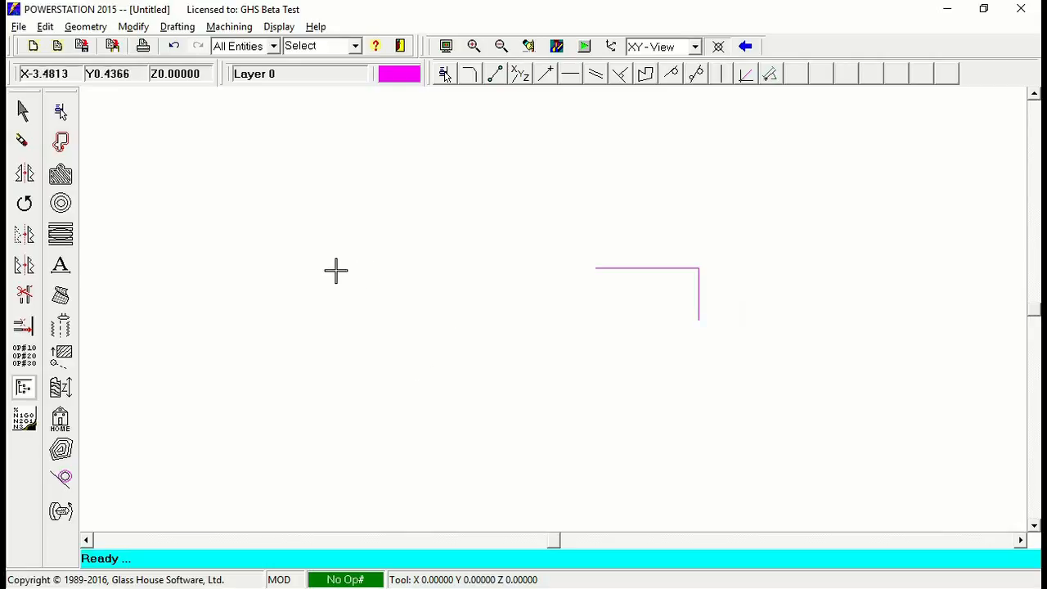
{"action": "left_click", "coordinate": [85, 26]}
{"action": "mouse_move", "coordinate": [159, 67]}
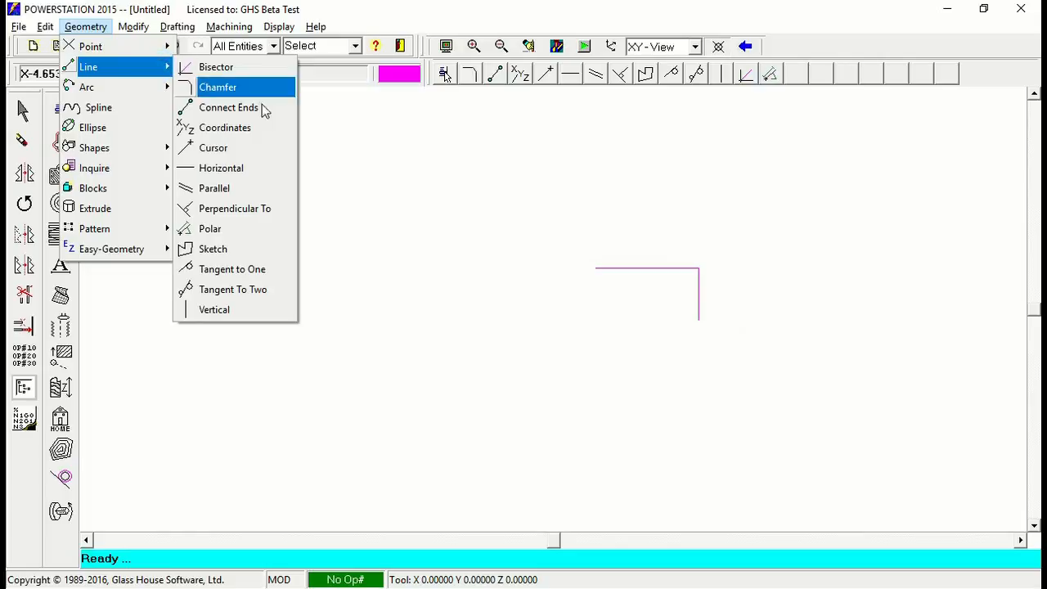
{"action": "left_click", "coordinate": [257, 269]}
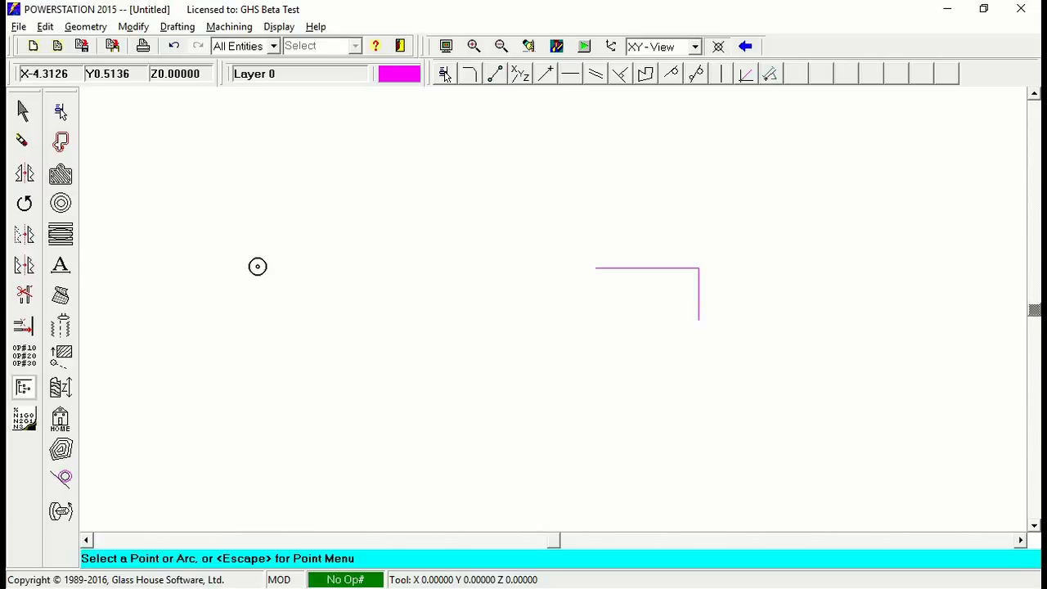
{"action": "key", "text": "Escape"}
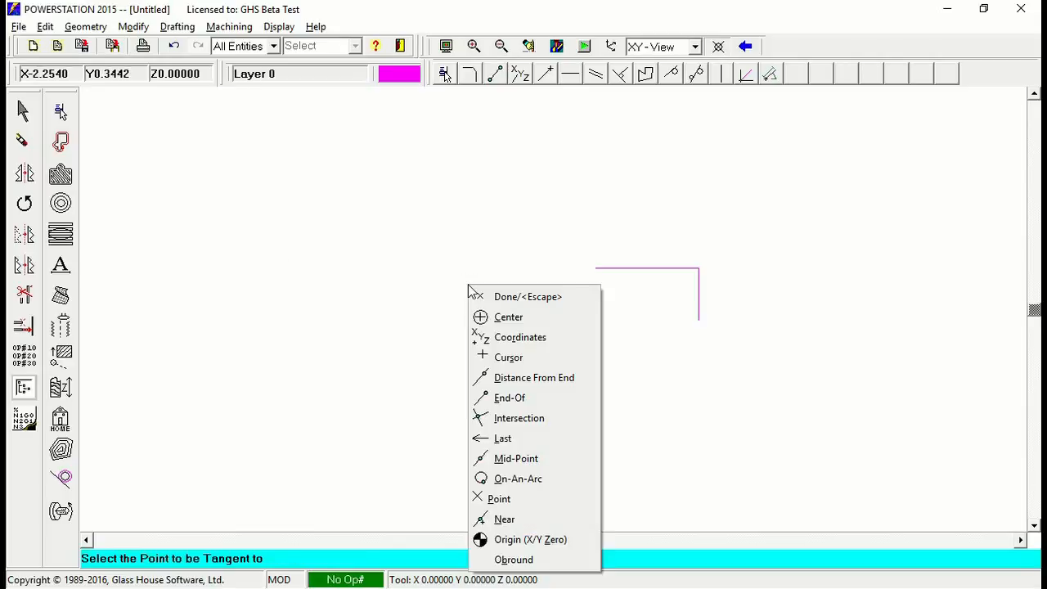
{"action": "left_click", "coordinate": [564, 401]}
{"action": "left_click", "coordinate": [603, 267]}
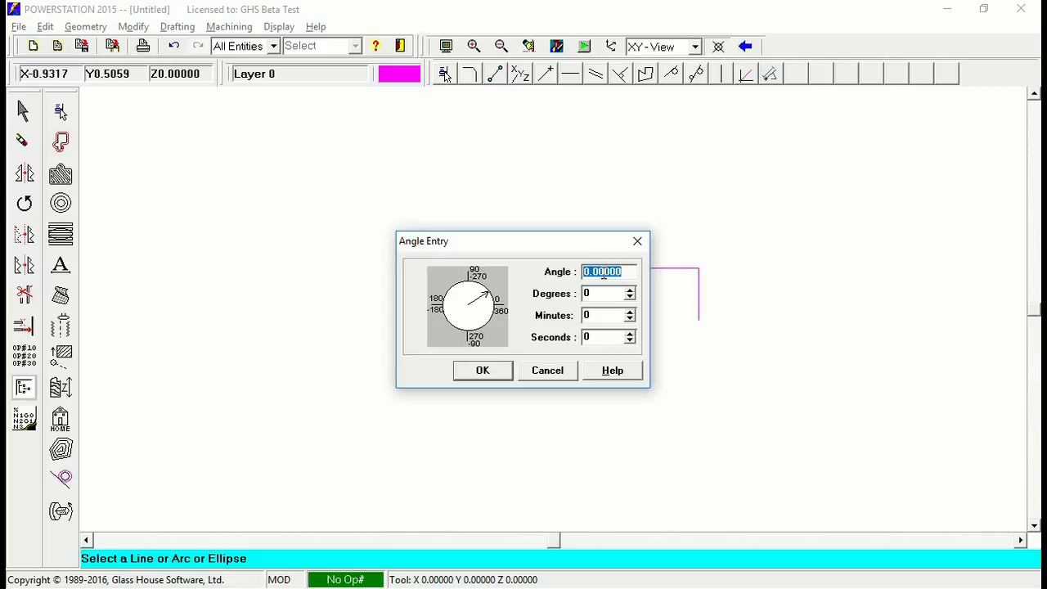
{"action": "type", "text": "-30"}
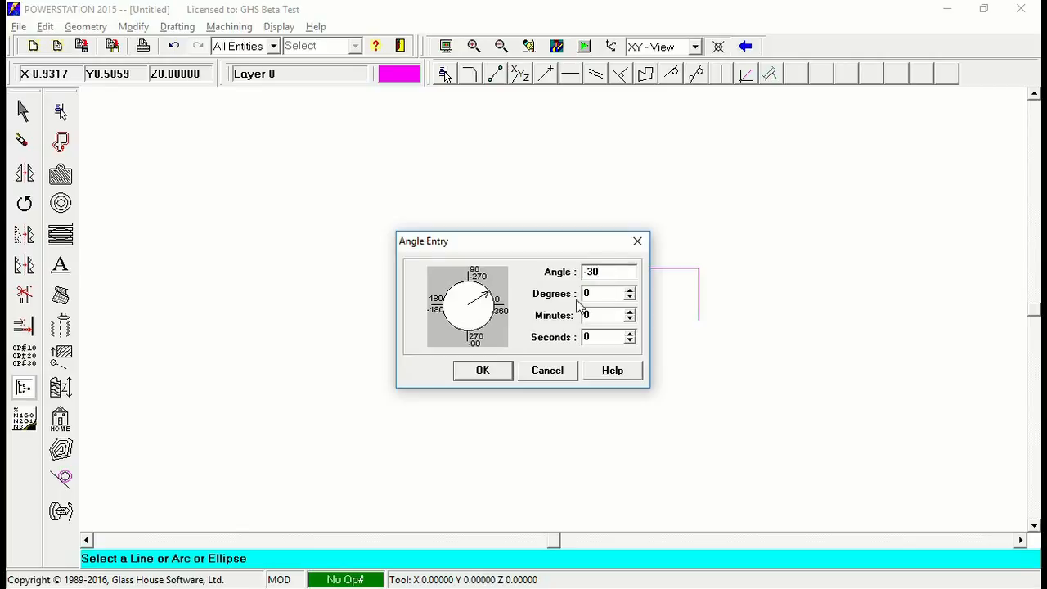
{"action": "left_click", "coordinate": [491, 373]}
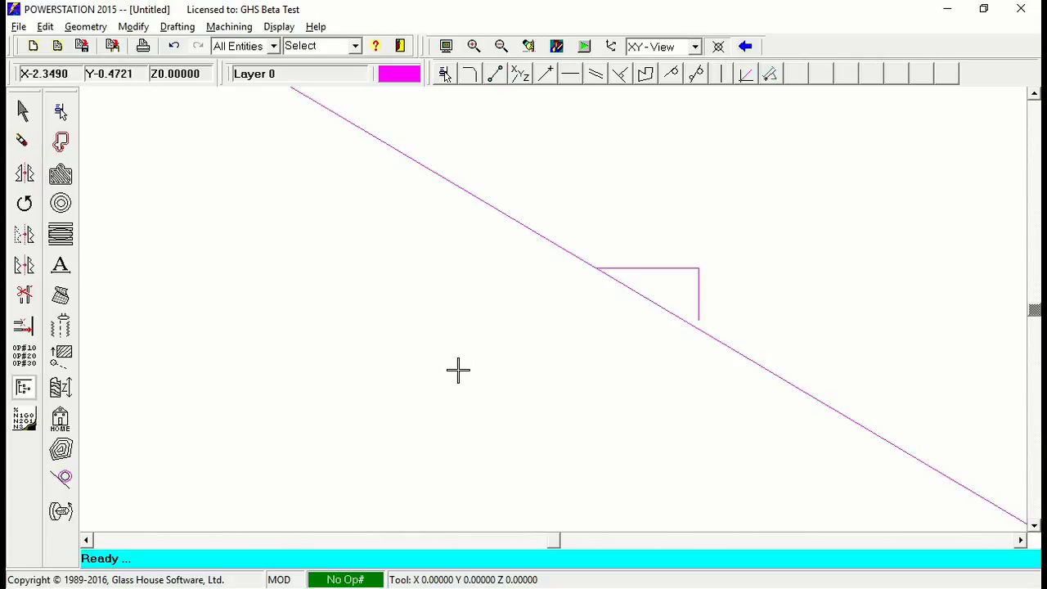
- Draw a polar line starting at coordinates X -4.75, Y 1.5 with distance 3 and angle 0
{"action": "left_click", "coordinate": [95, 29]}
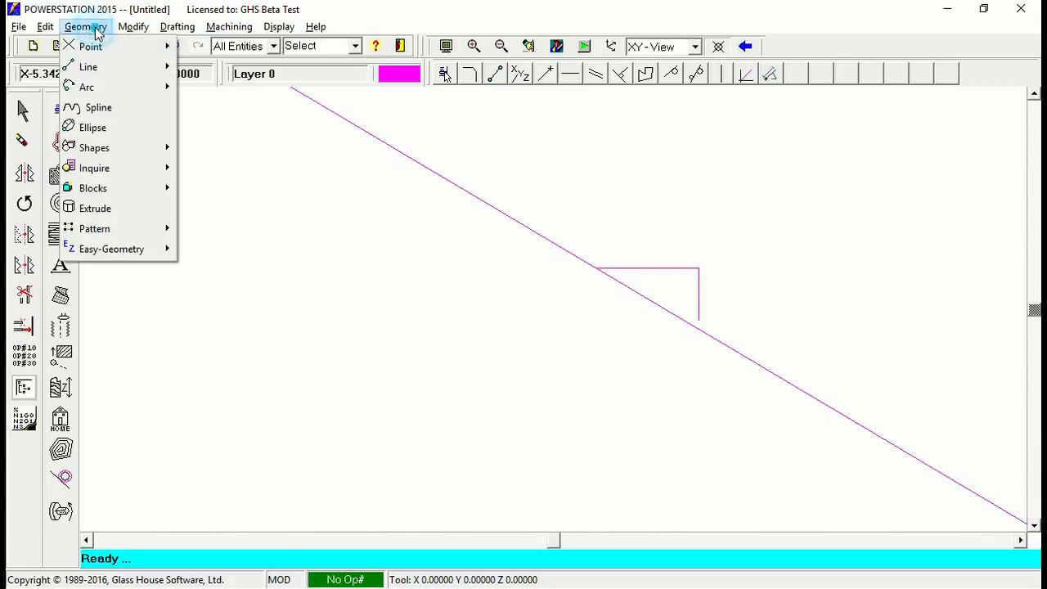
{"action": "mouse_move", "coordinate": [119, 71]}
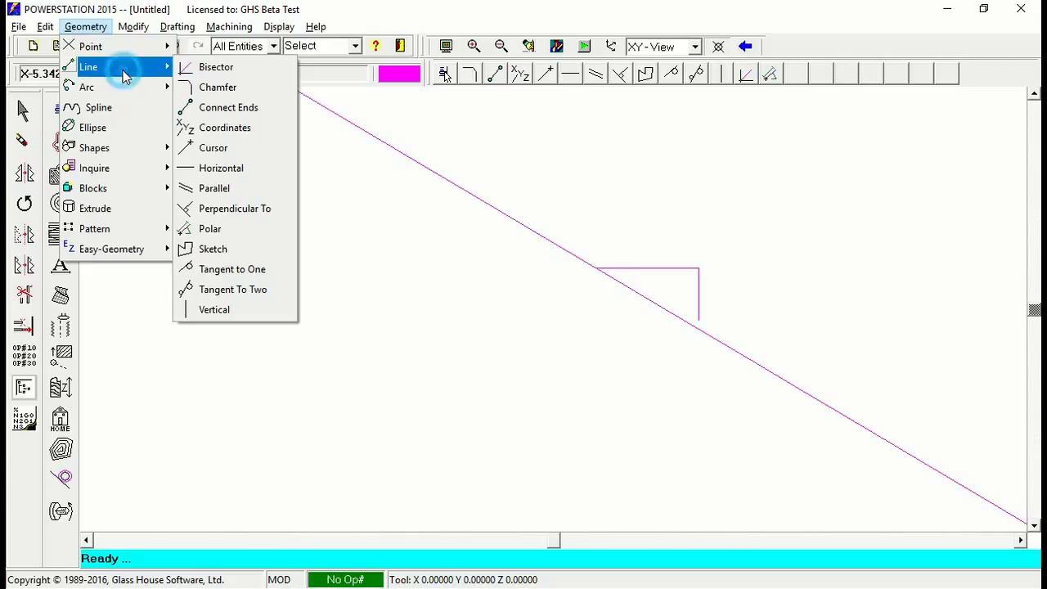
{"action": "left_click", "coordinate": [266, 236]}
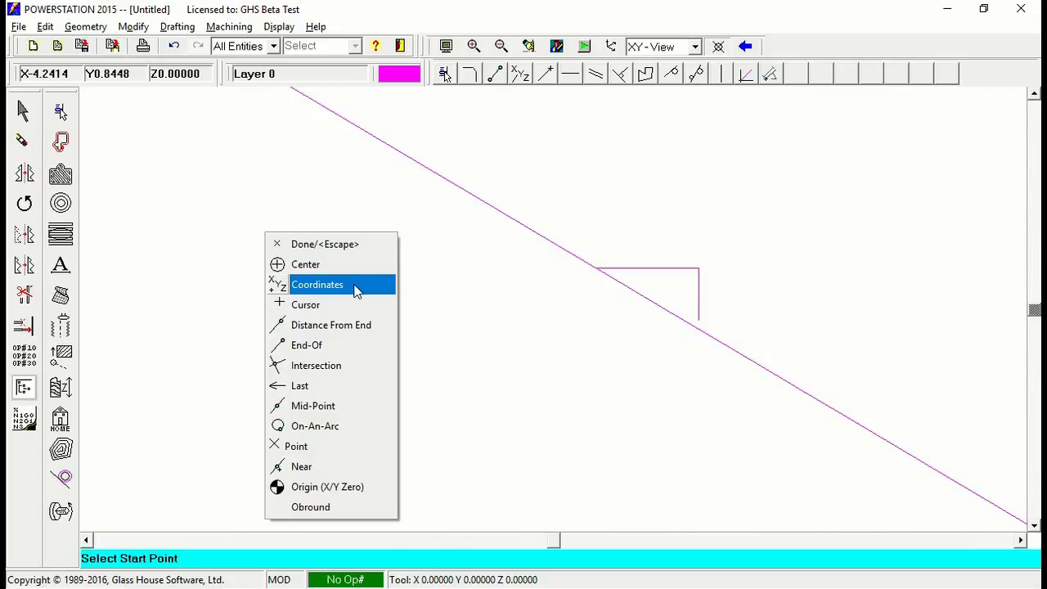
{"action": "left_click", "coordinate": [357, 287]}
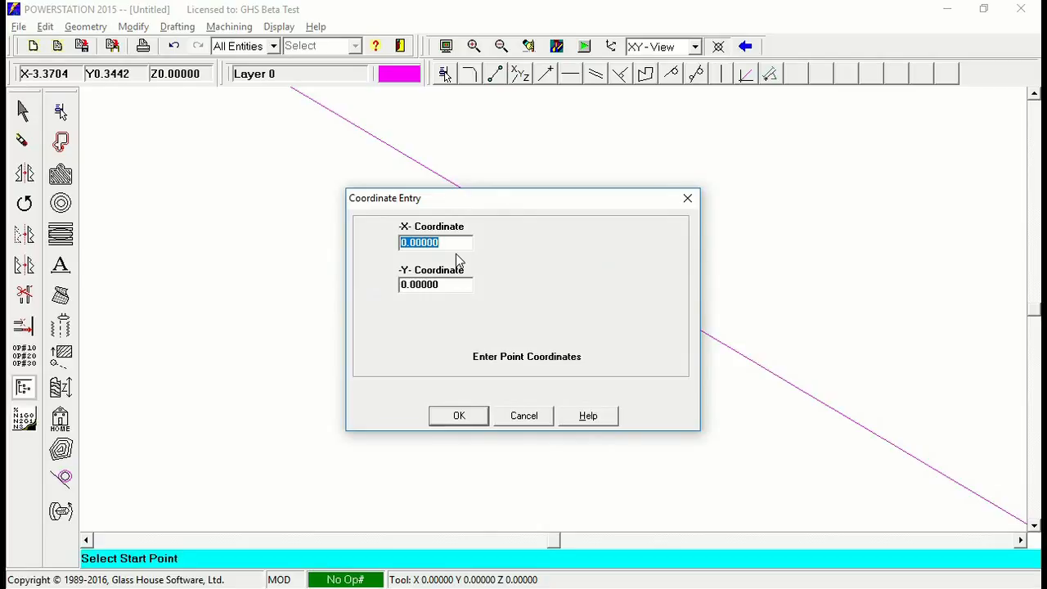
{"action": "type", "text": "-4.75"}
{"action": "key", "text": "Tab"}
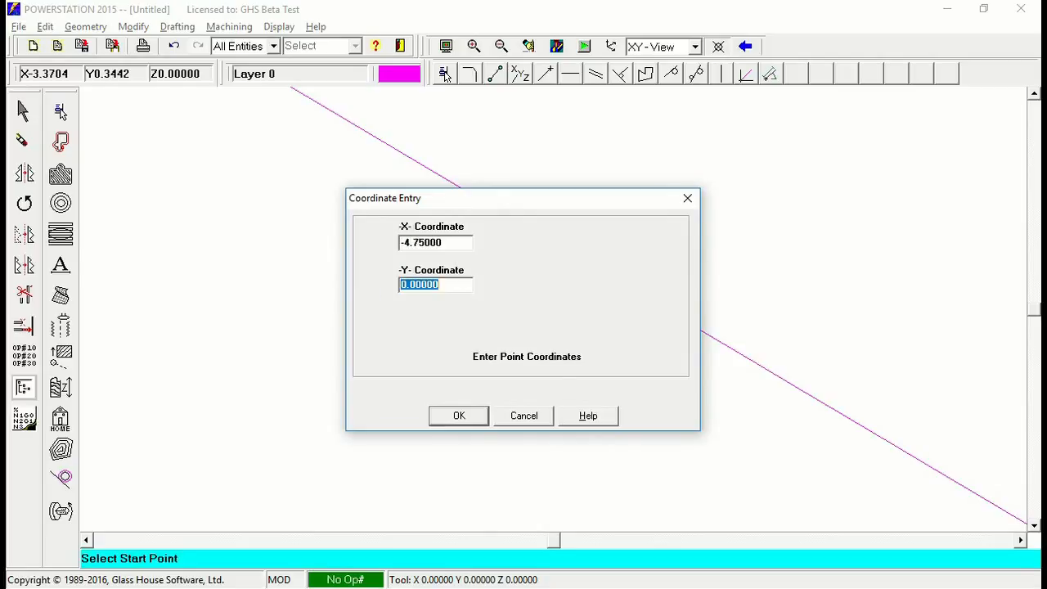
{"action": "type", "text": "1"}
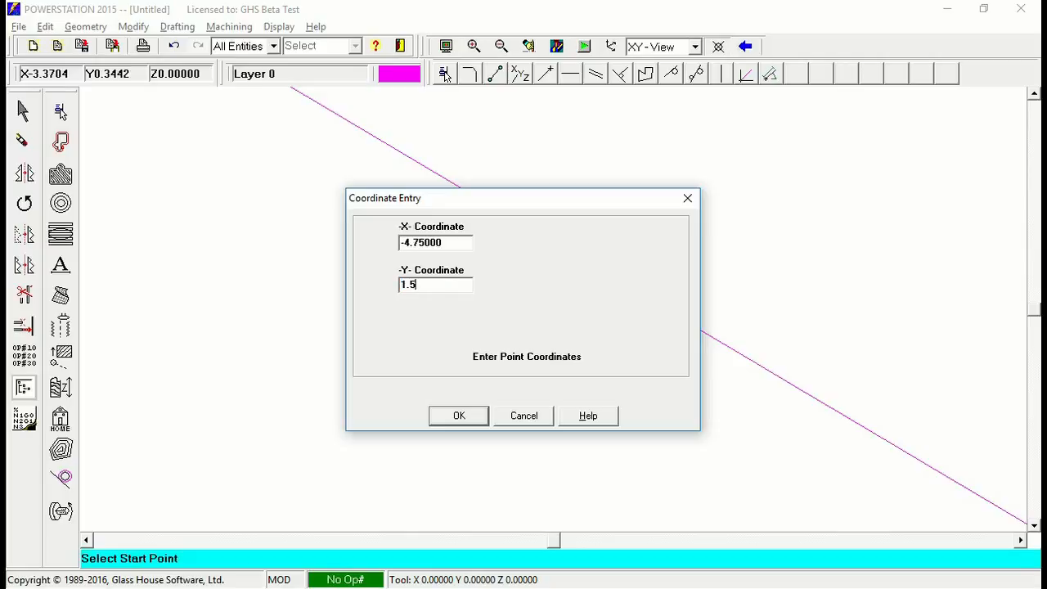
{"action": "type", "text": ".5"}
{"action": "left_click", "coordinate": [459, 416]}
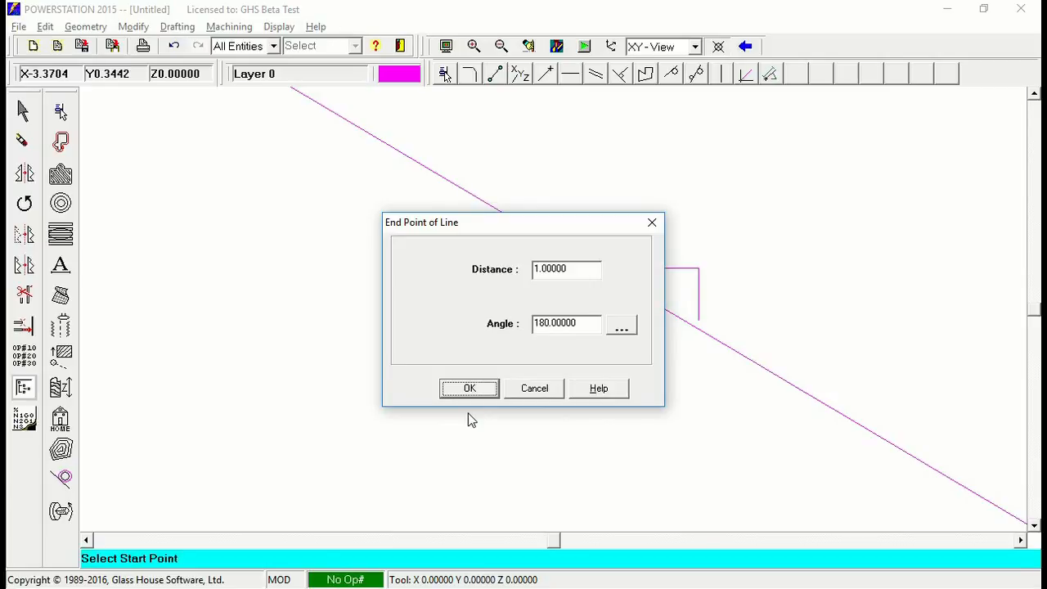
{"action": "double_click", "coordinate": [574, 266]}
{"action": "type", "text": "3"}
{"action": "double_click", "coordinate": [591, 322]}
{"action": "type", "text": "0"}
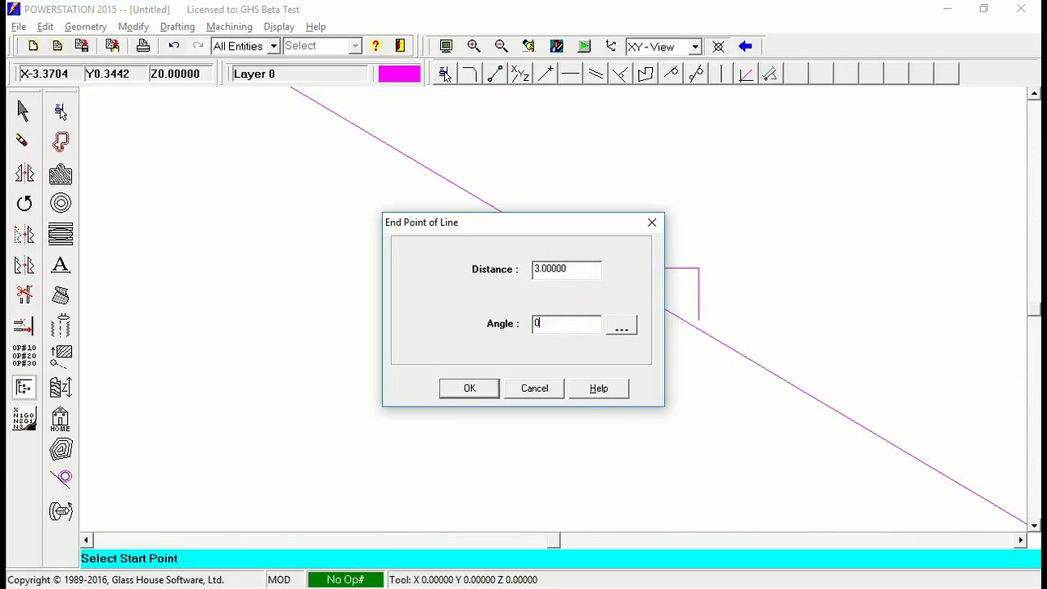
{"action": "key", "text": "Tab"}
{"action": "left_click", "coordinate": [473, 389]}
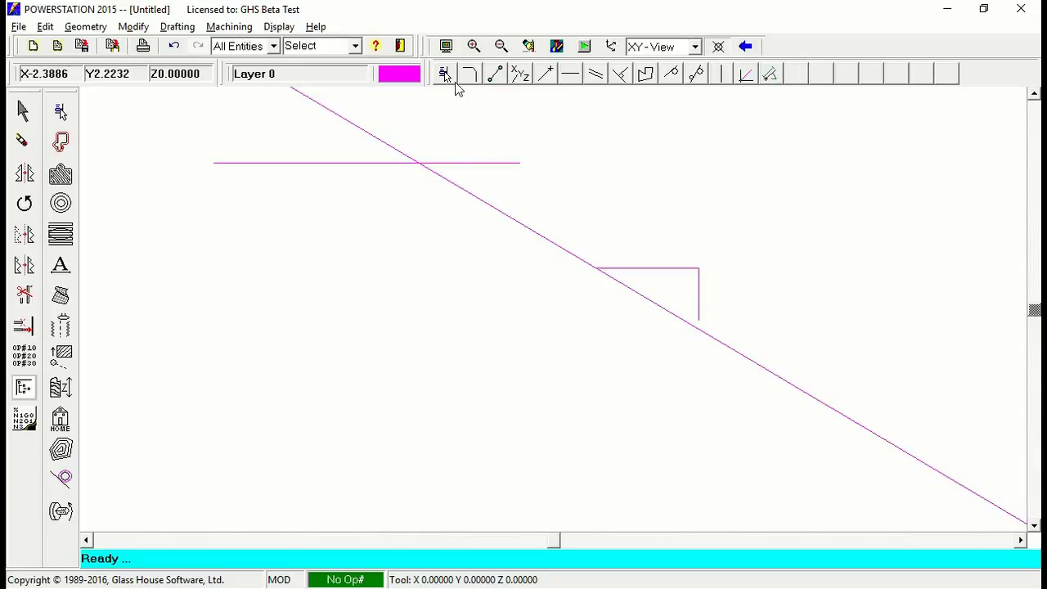
- Fit the whole drawing in the view and switch the displayed geometry commands to the Trimming set
{"action": "left_click", "coordinate": [528, 47]}
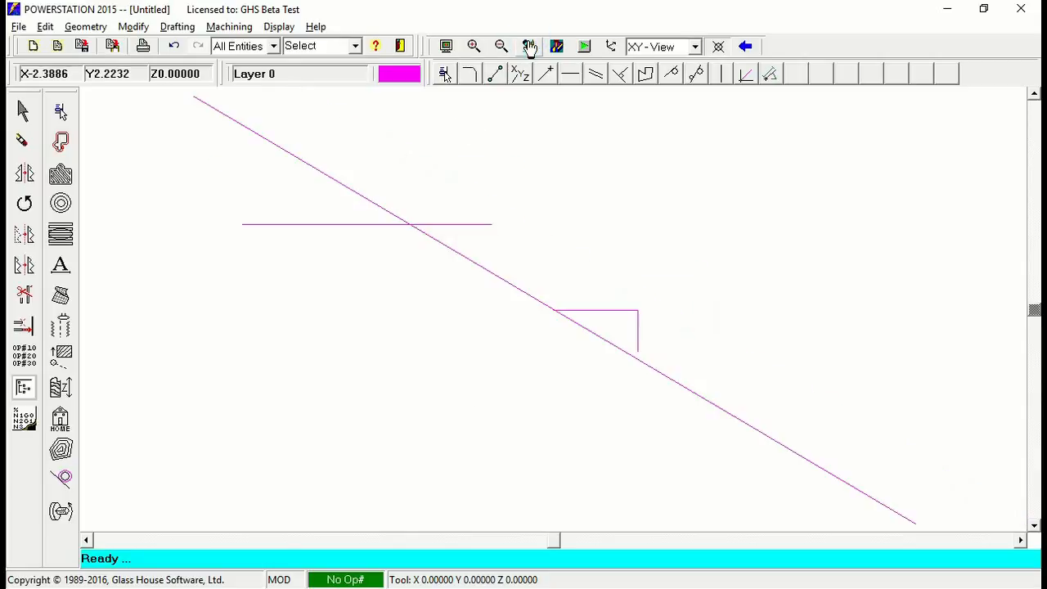
{"action": "left_click", "coordinate": [278, 26]}
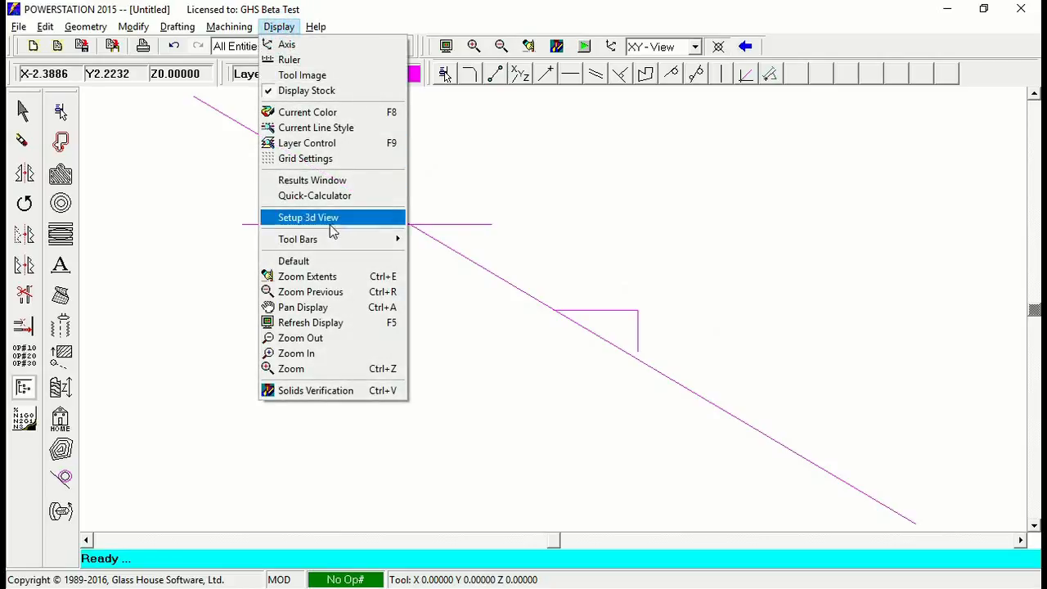
{"action": "left_click", "coordinate": [579, 15]}
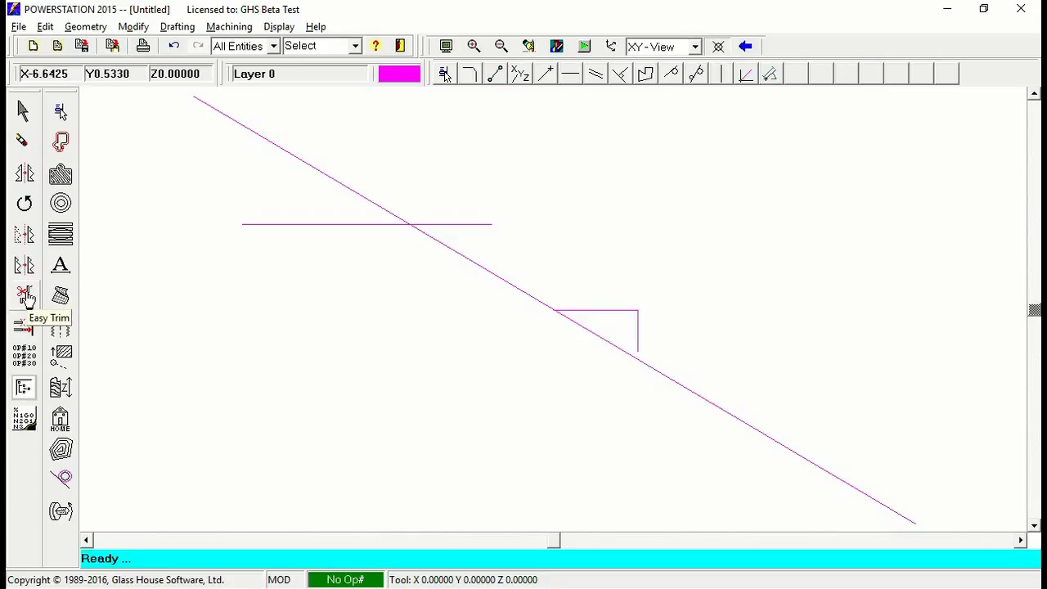
{"action": "left_click", "coordinate": [446, 76]}
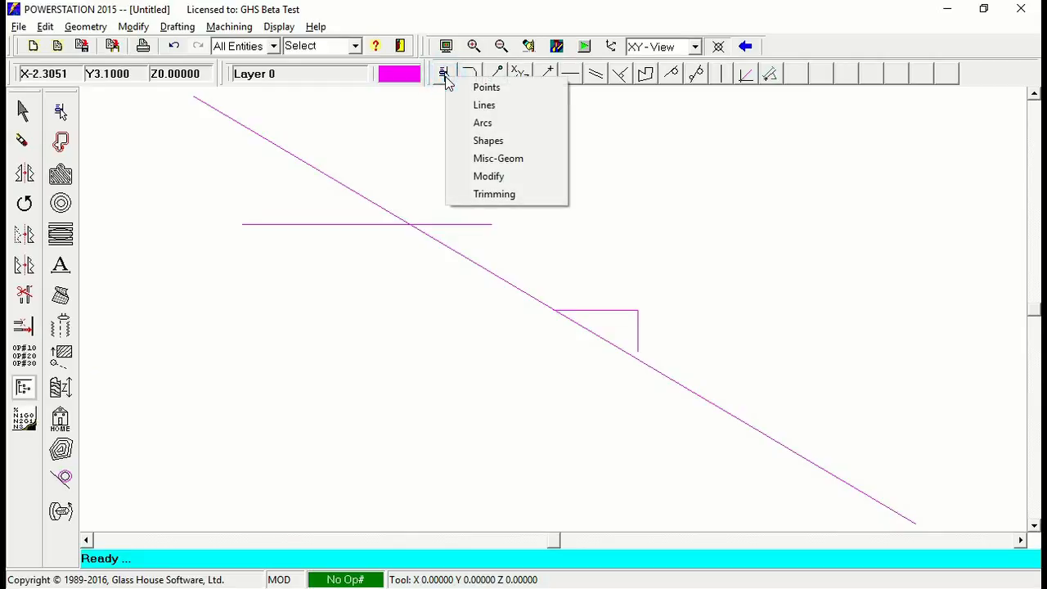
{"action": "left_click", "coordinate": [516, 197]}
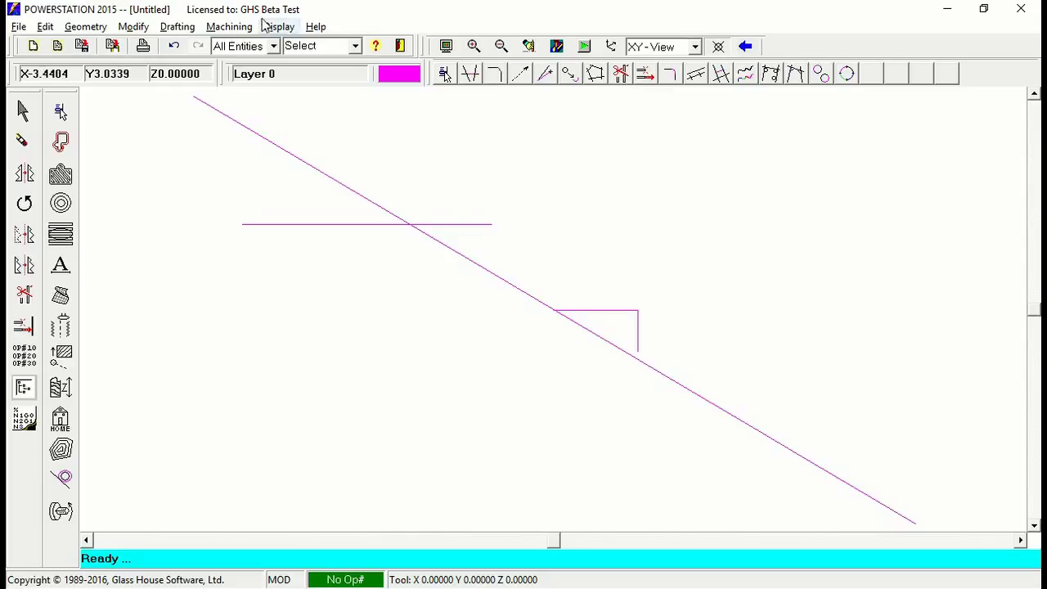
{"action": "left_click", "coordinate": [133, 27]}
{"action": "left_click", "coordinate": [243, 378]}
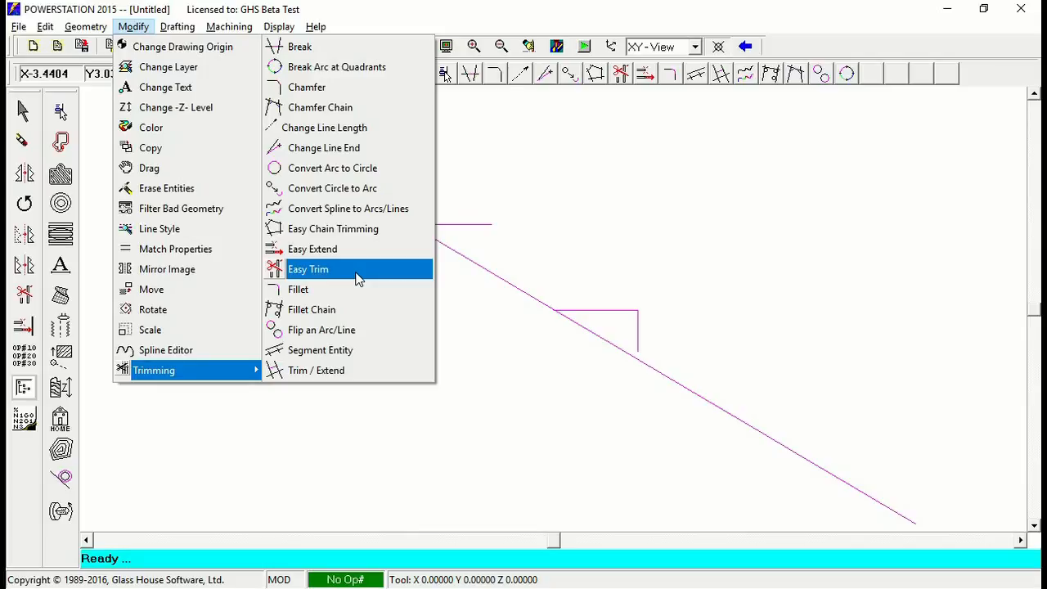
{"action": "left_click", "coordinate": [616, 150]}
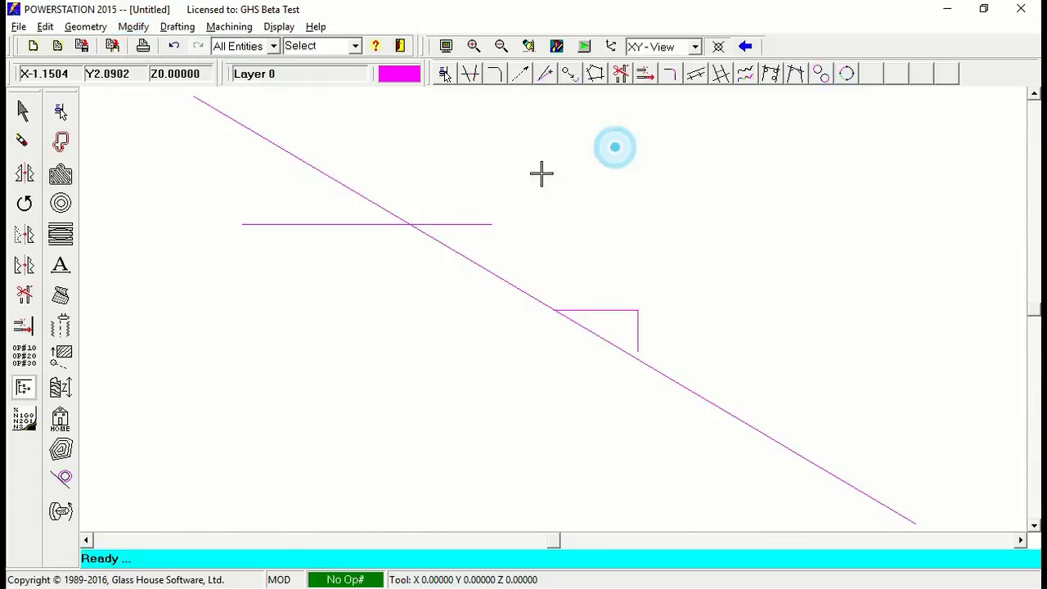
- Use Easy Trim to remove both outer ends of the angled line and the upper horizontal line's excess beyond their intersection
{"action": "left_click", "coordinate": [623, 74]}
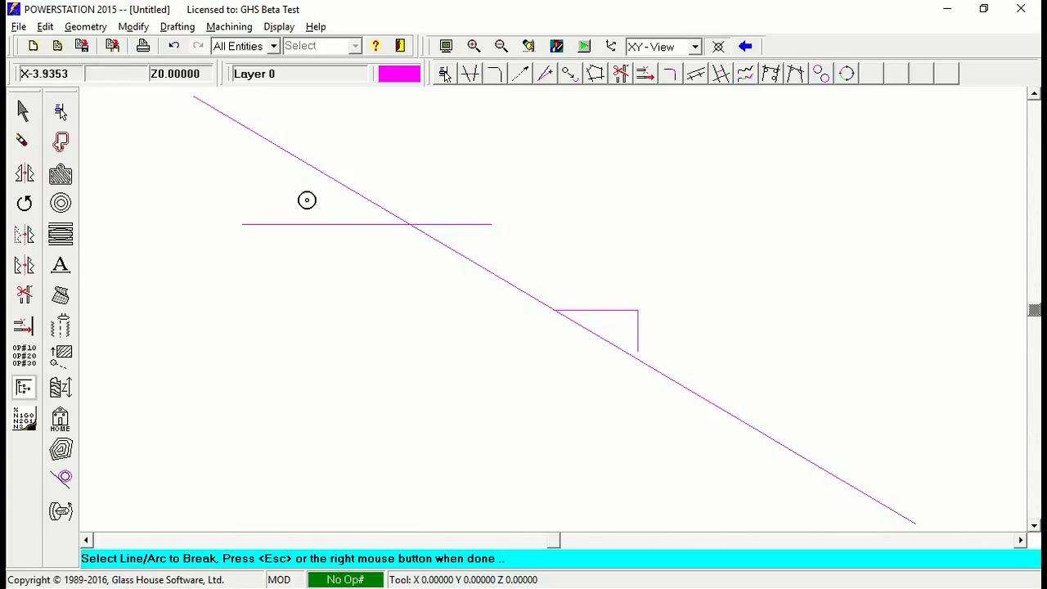
{"action": "left_click", "coordinate": [262, 137]}
{"action": "left_click", "coordinate": [481, 225]}
{"action": "left_click", "coordinate": [795, 452]}
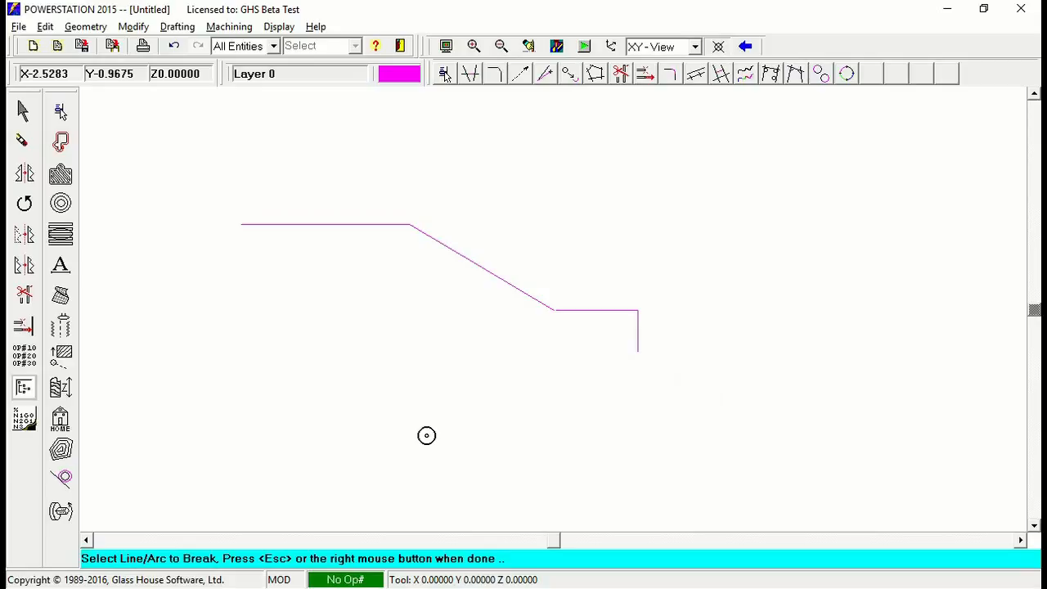
{"action": "key", "text": "Escape"}
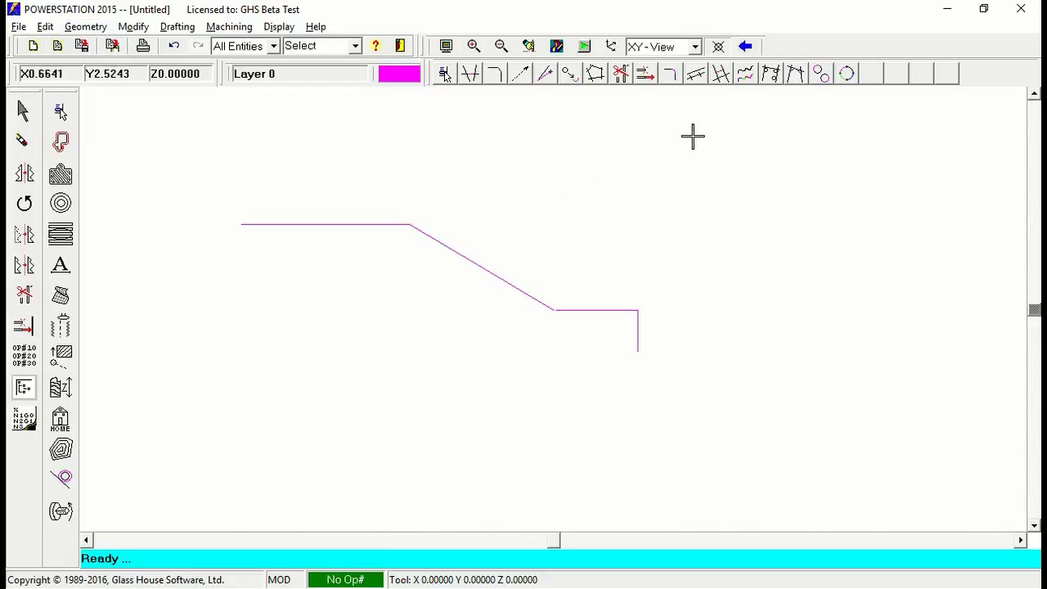
- Fillet the corner between the lower horizontal line and the angled line with a radius of 0.25
{"action": "left_click", "coordinate": [669, 76]}
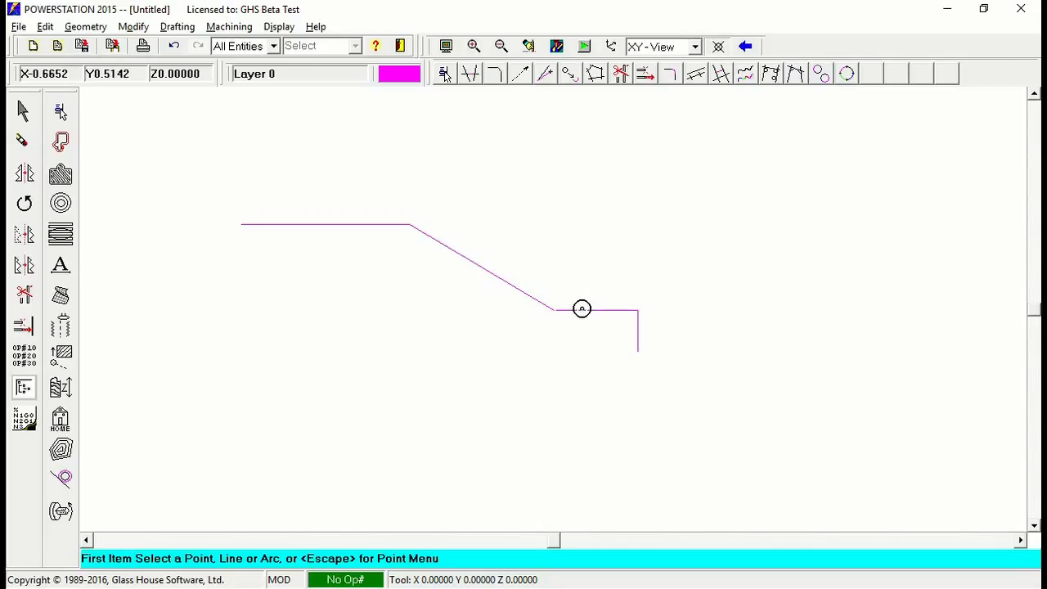
{"action": "left_click", "coordinate": [581, 311]}
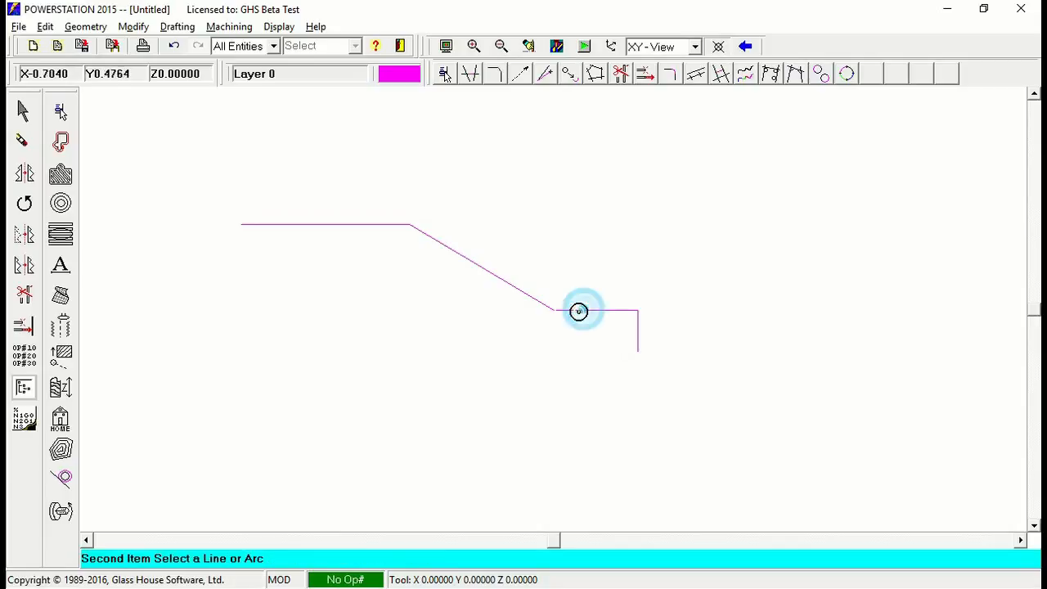
{"action": "left_click", "coordinate": [519, 289]}
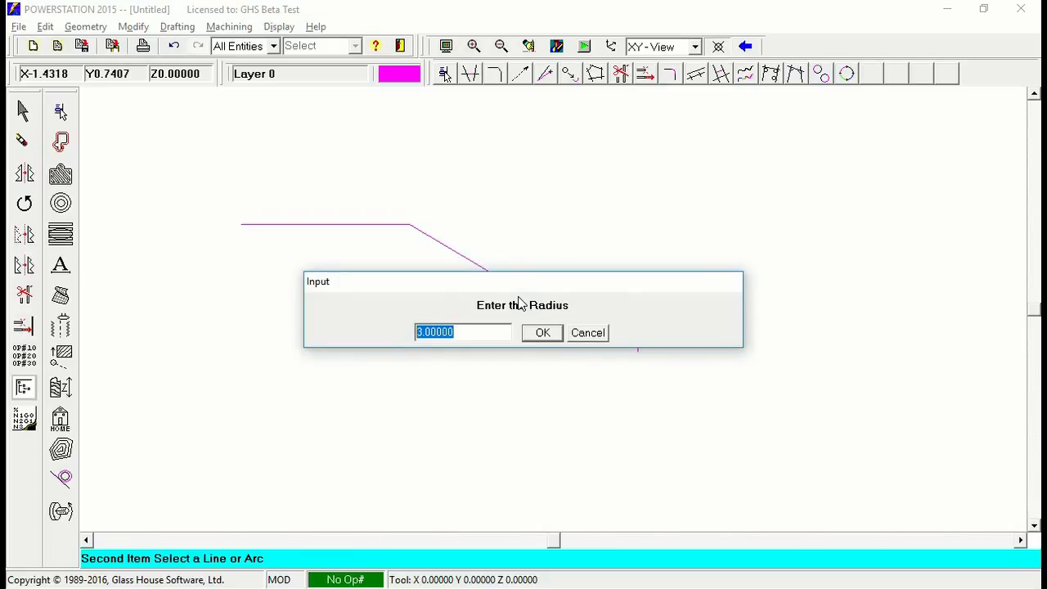
{"action": "type", "text": ".2"}
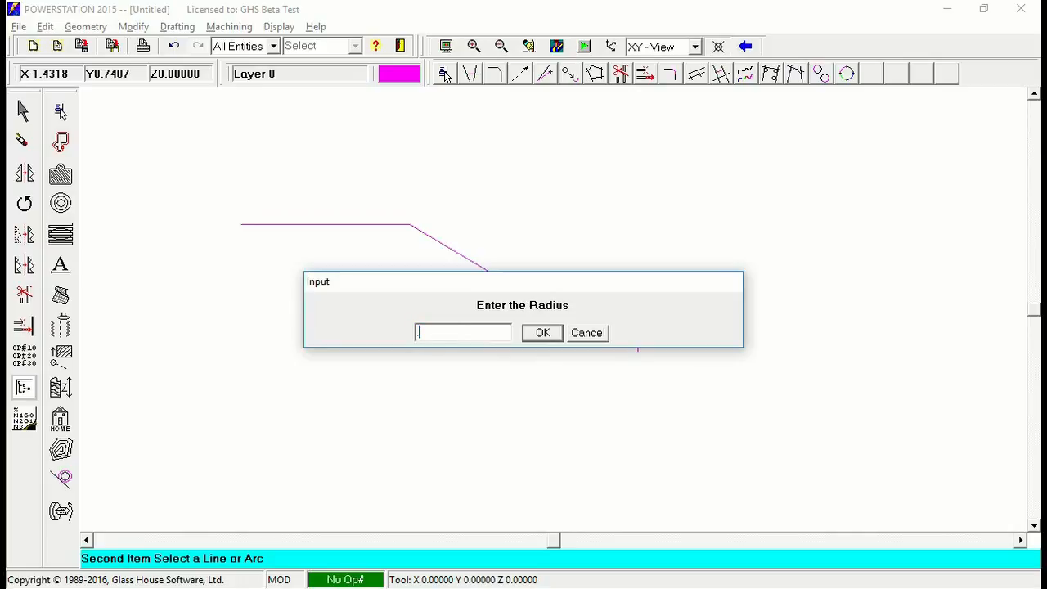
{"action": "key", "text": "Return"}
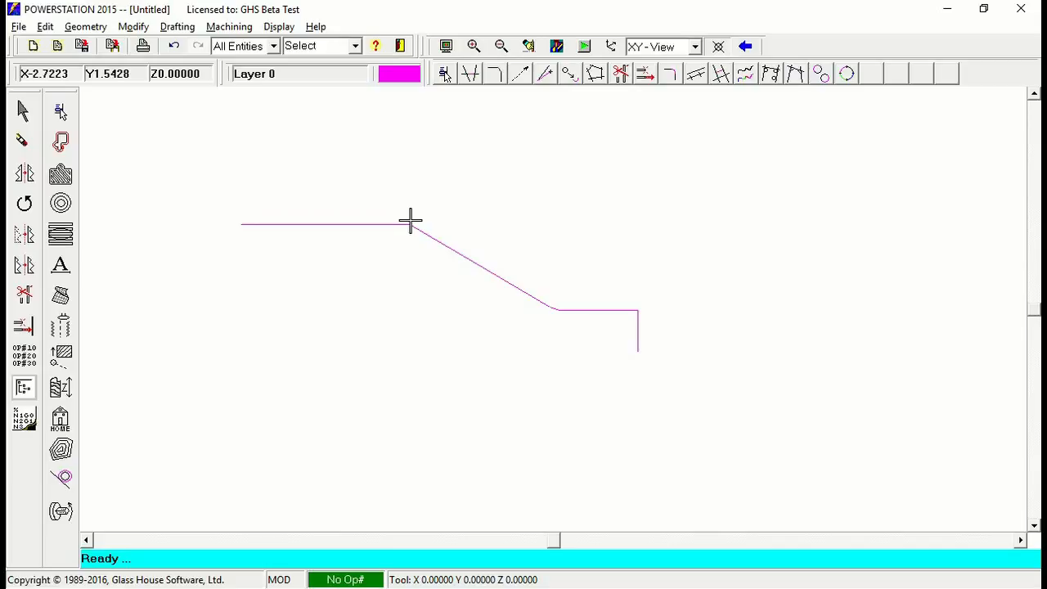
- Repeat the fillet between the angled line and the upper horizontal line, using a radius of 0.25
{"action": "right_click", "coordinate": [416, 178]}
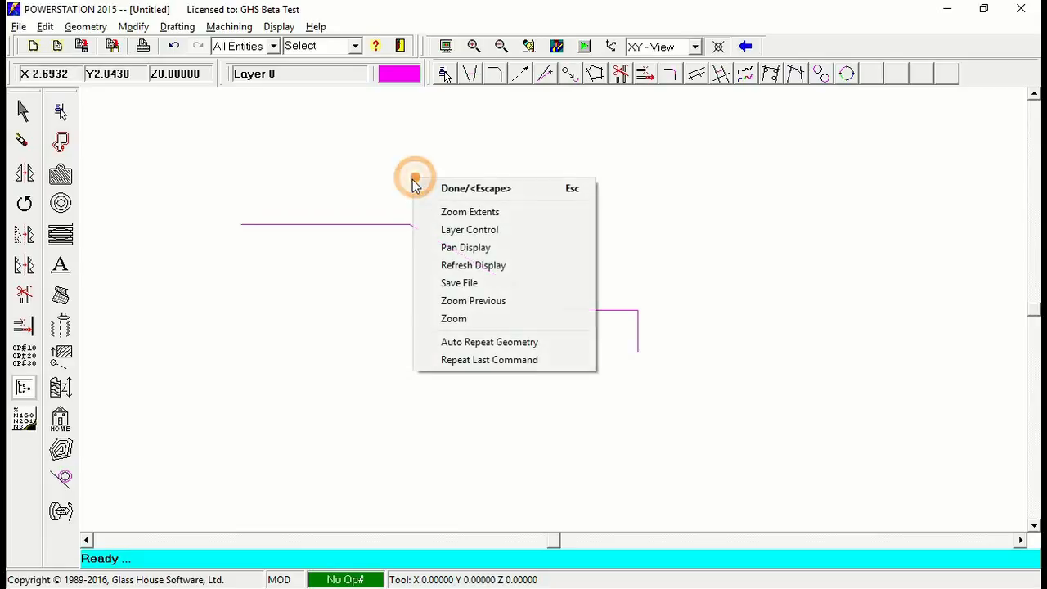
{"action": "left_click", "coordinate": [534, 361]}
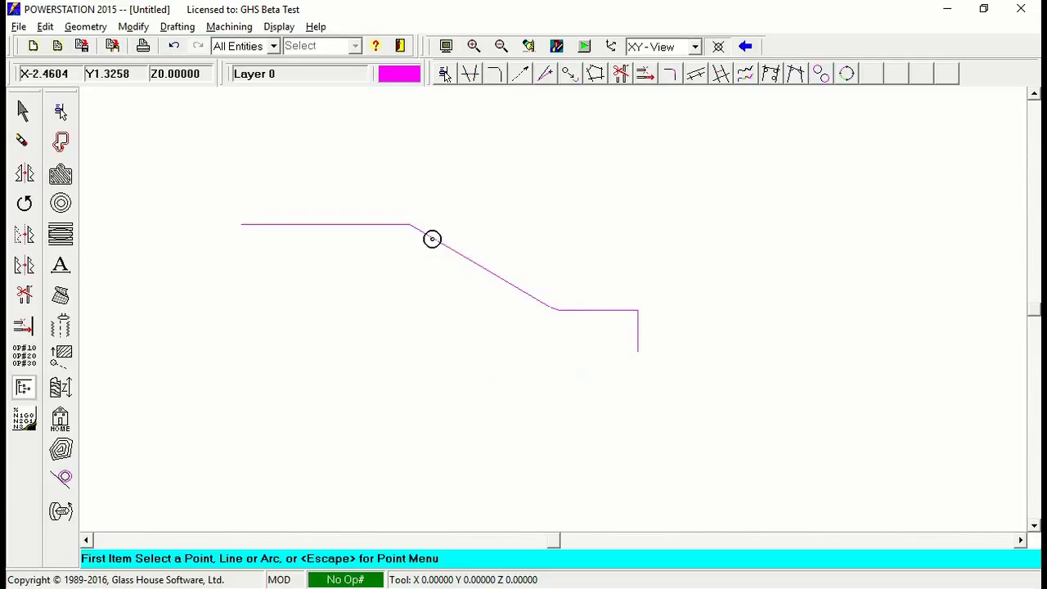
{"action": "left_click", "coordinate": [428, 237]}
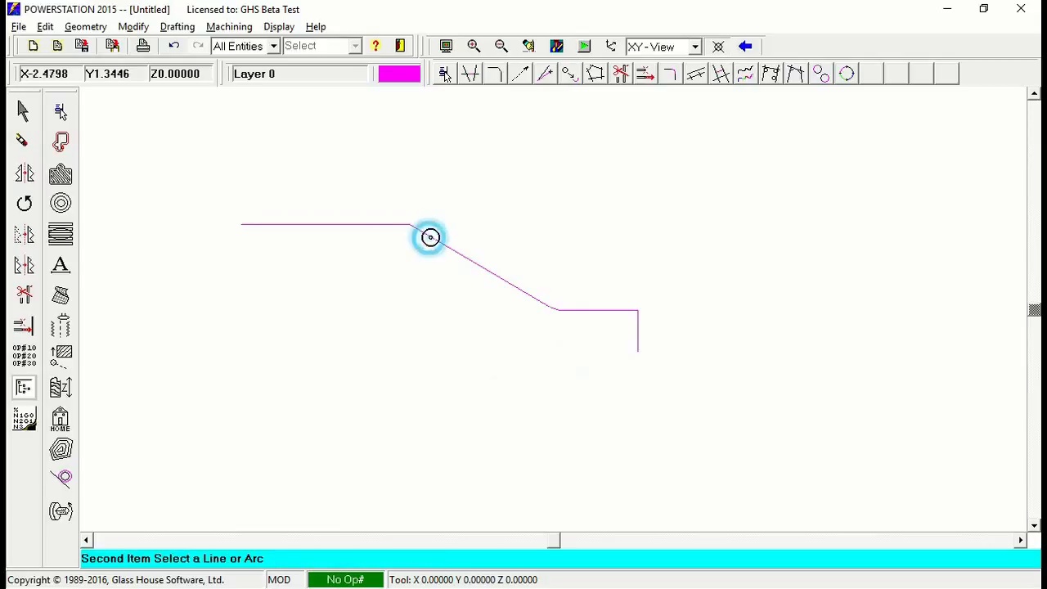
{"action": "left_click", "coordinate": [362, 228]}
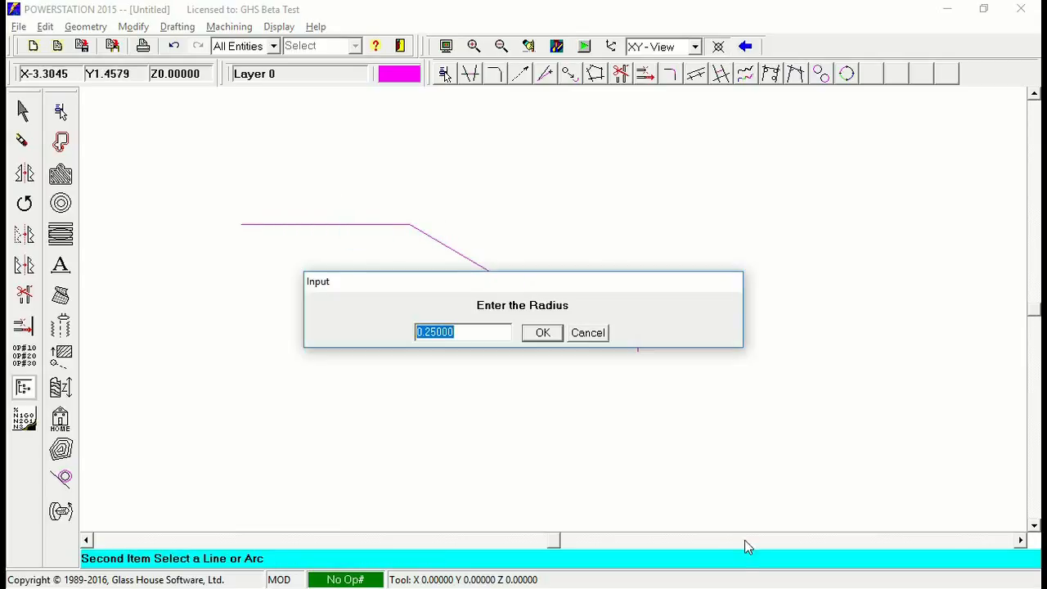
{"action": "left_click", "coordinate": [543, 332]}
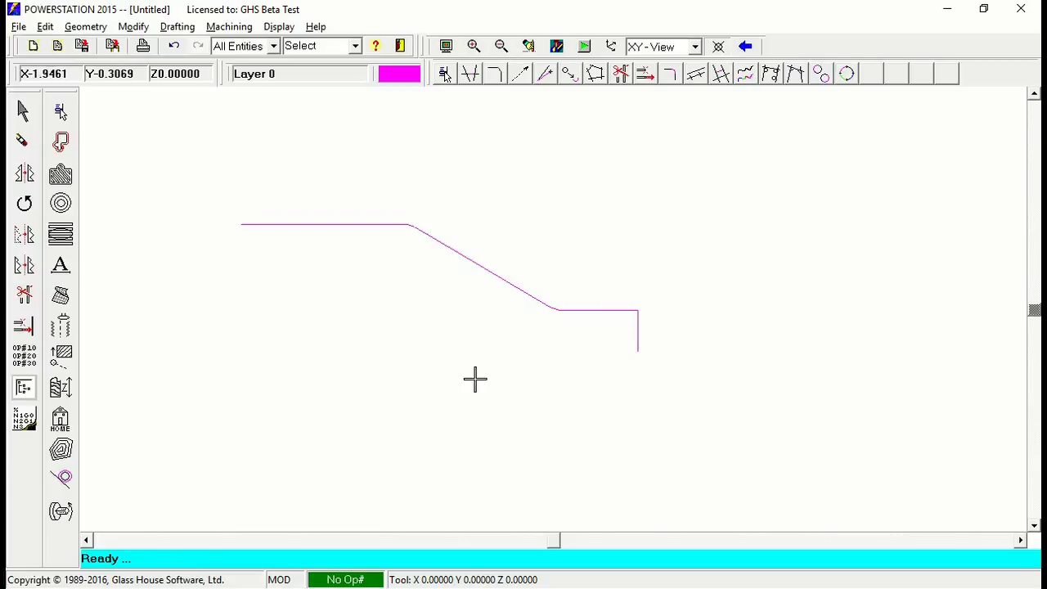
- Chamfer the corner between the short vertical line and the lower horizontal line with distance 0.125 and angle 45
{"action": "left_click", "coordinate": [496, 76]}
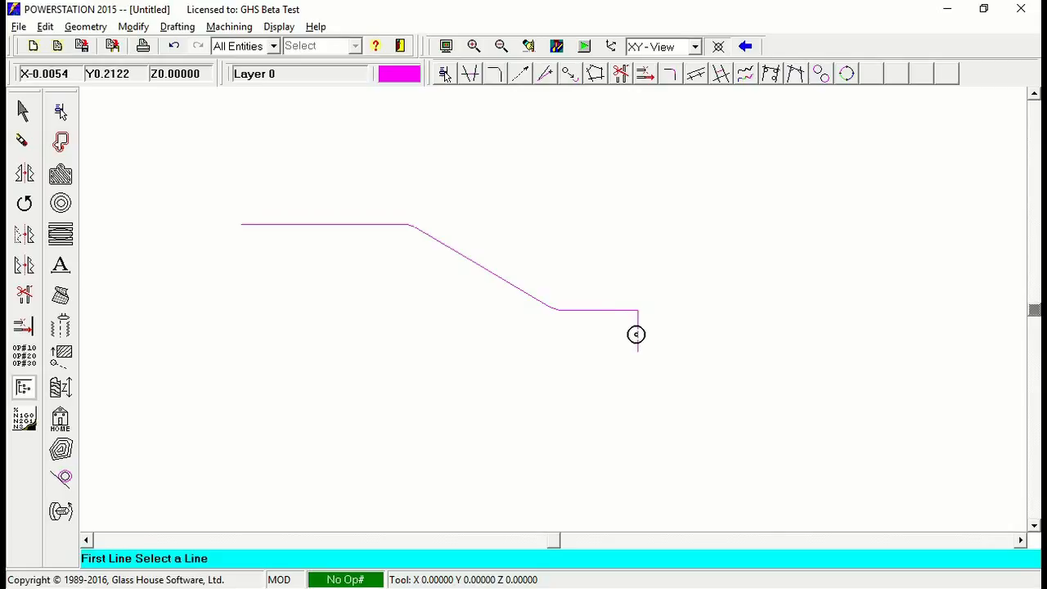
{"action": "left_click", "coordinate": [639, 329]}
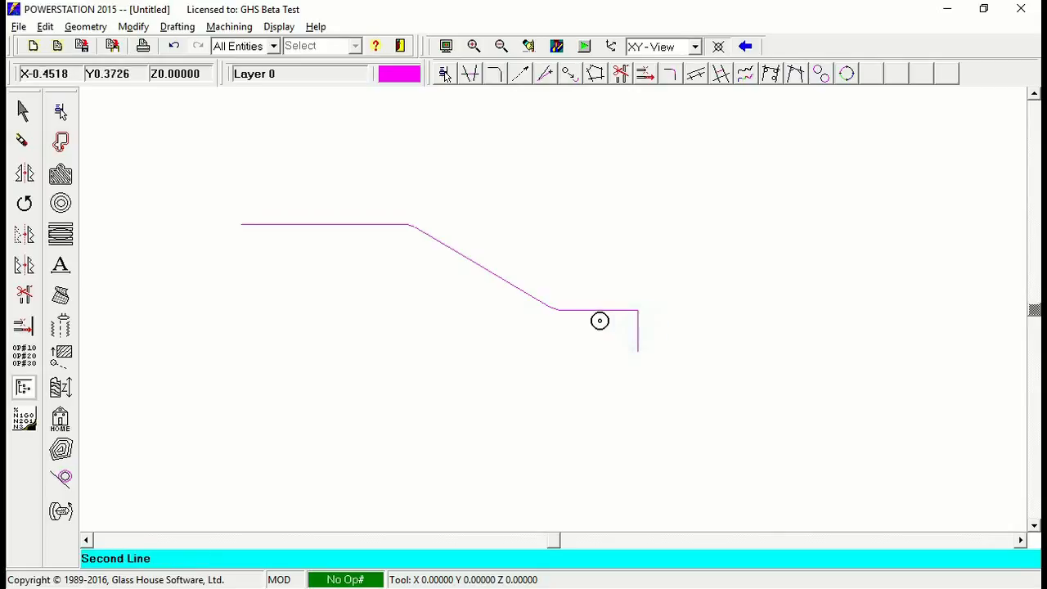
{"action": "left_click", "coordinate": [610, 308]}
{"action": "double_click", "coordinate": [580, 268]}
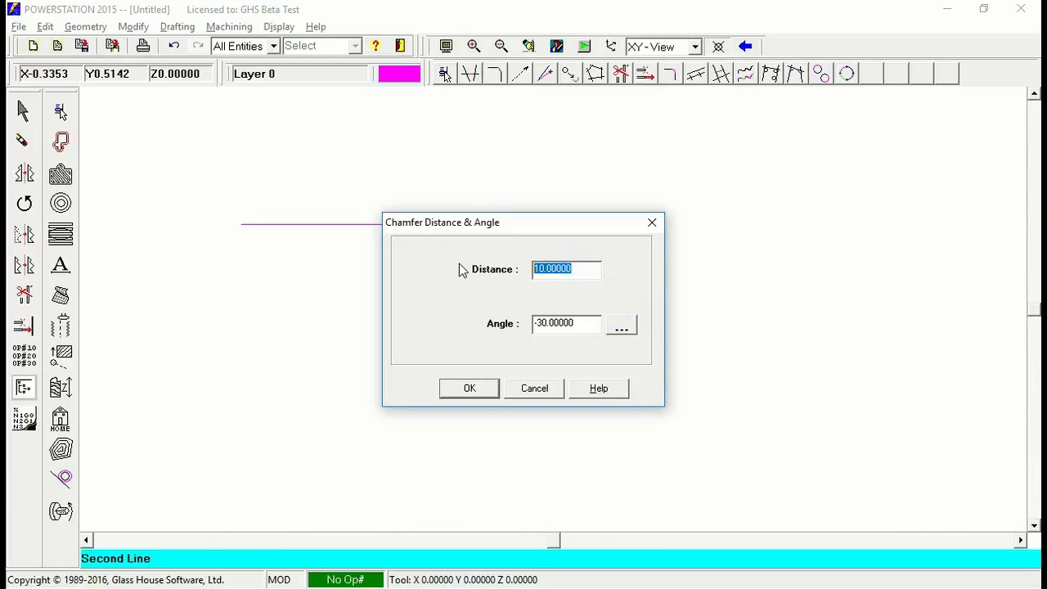
{"action": "type", "text": ".125"}
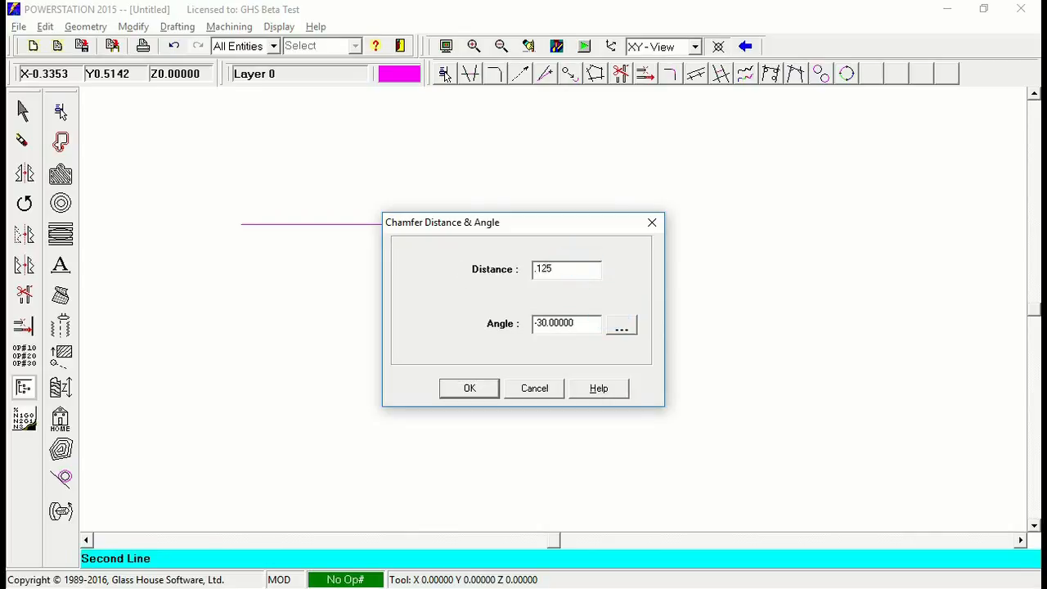
{"action": "key", "text": "Tab"}
{"action": "type", "text": "45"}
{"action": "key", "text": "Tab"}
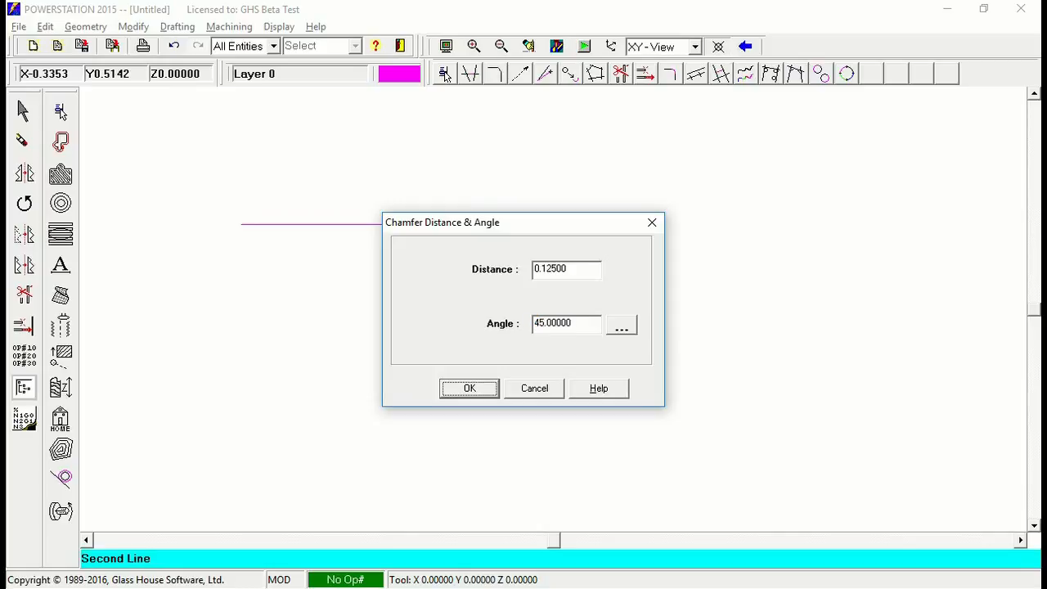
{"action": "left_click", "coordinate": [468, 390]}
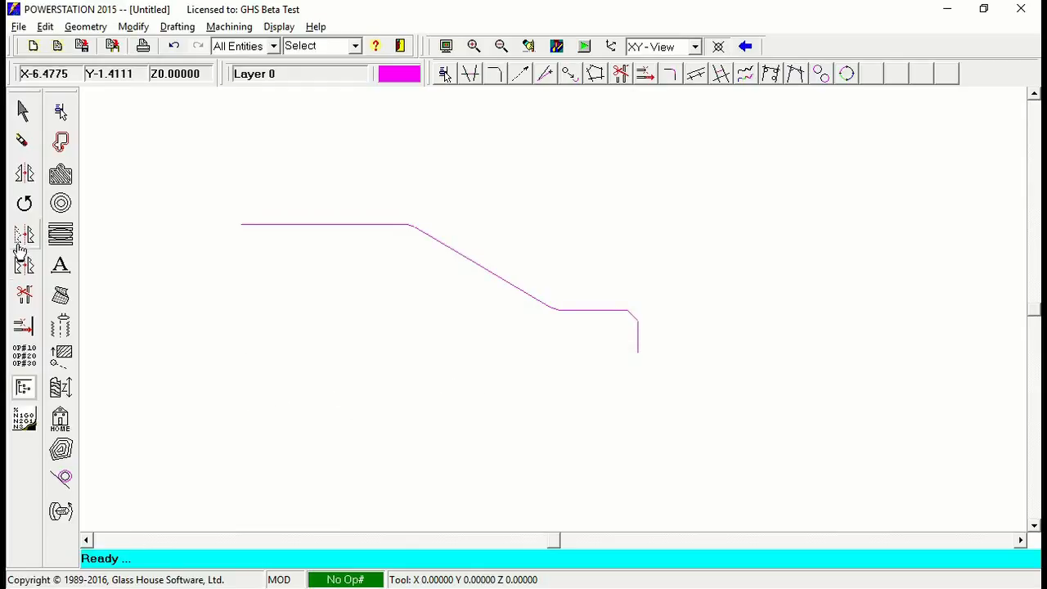
- Save the drawing as lesson2 in the DRAW folder as a POWERSTATION 2015 drawing
{"action": "left_click", "coordinate": [18, 27]}
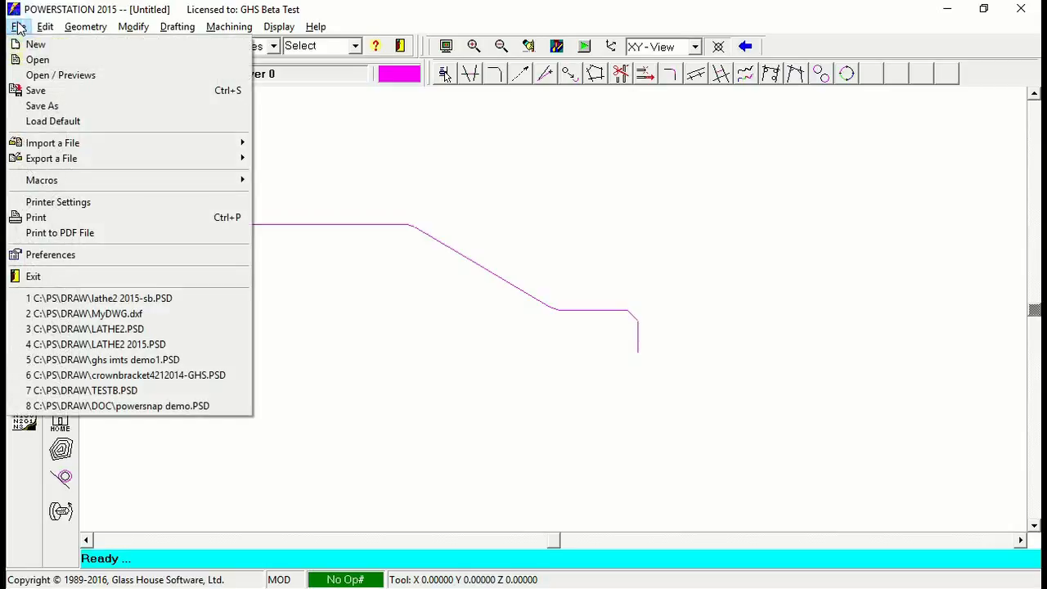
{"action": "left_click", "coordinate": [86, 113]}
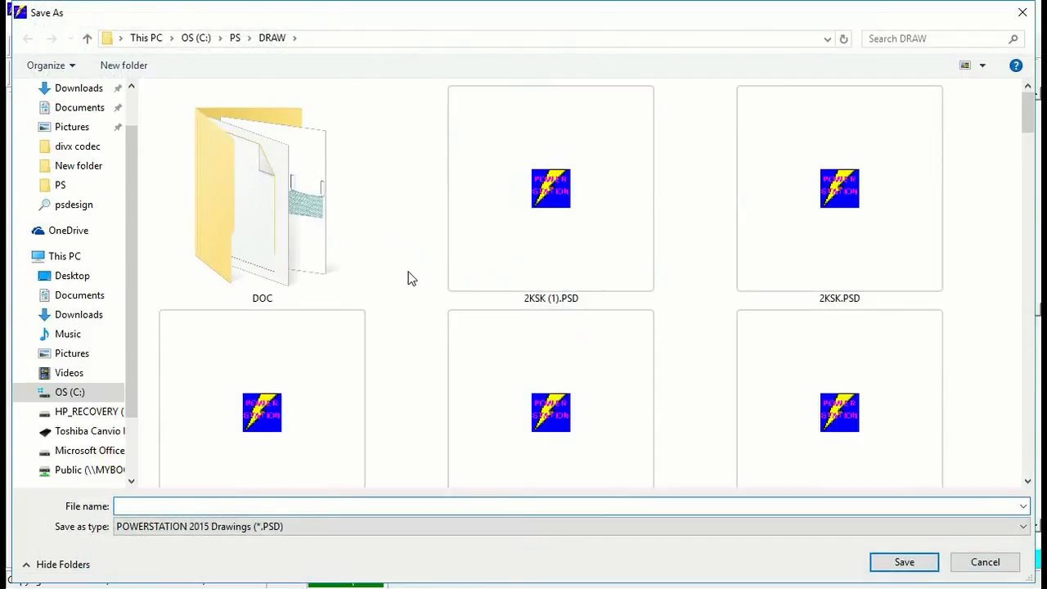
{"action": "type", "text": "le"}
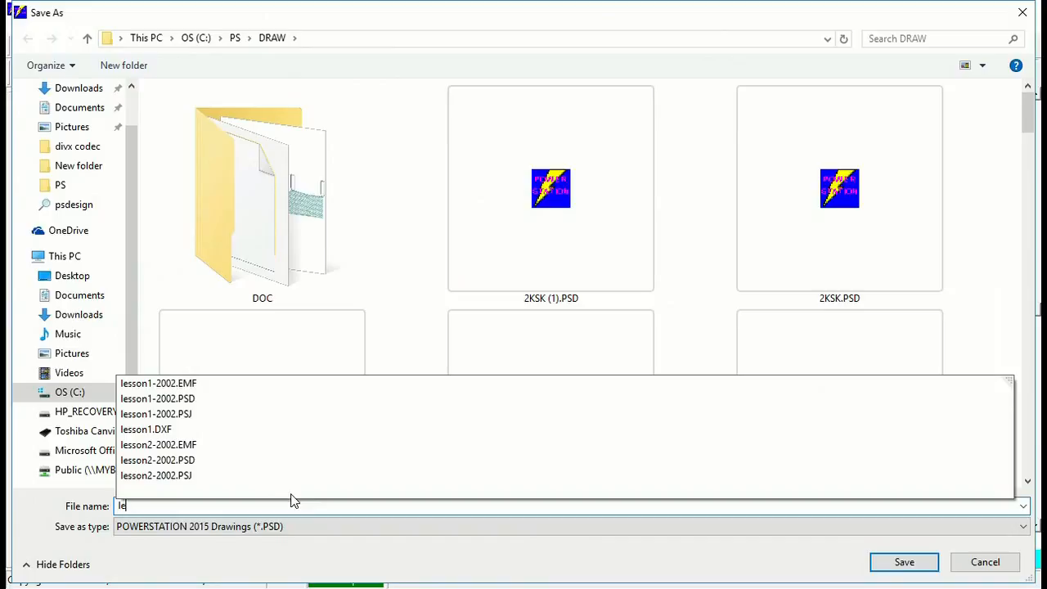
{"action": "type", "text": "sson2"}
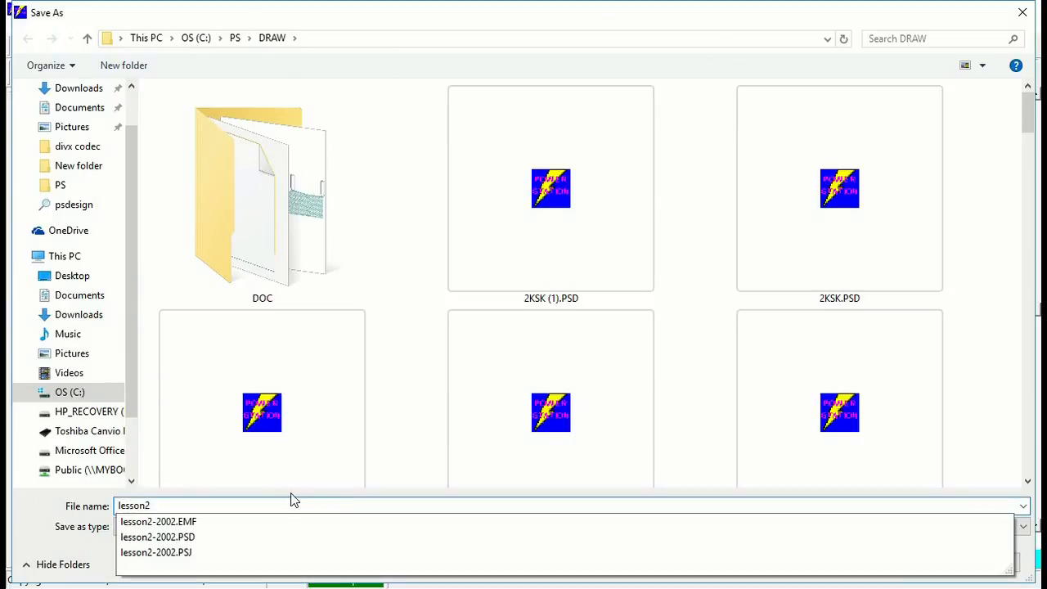
{"action": "key", "text": "Return"}
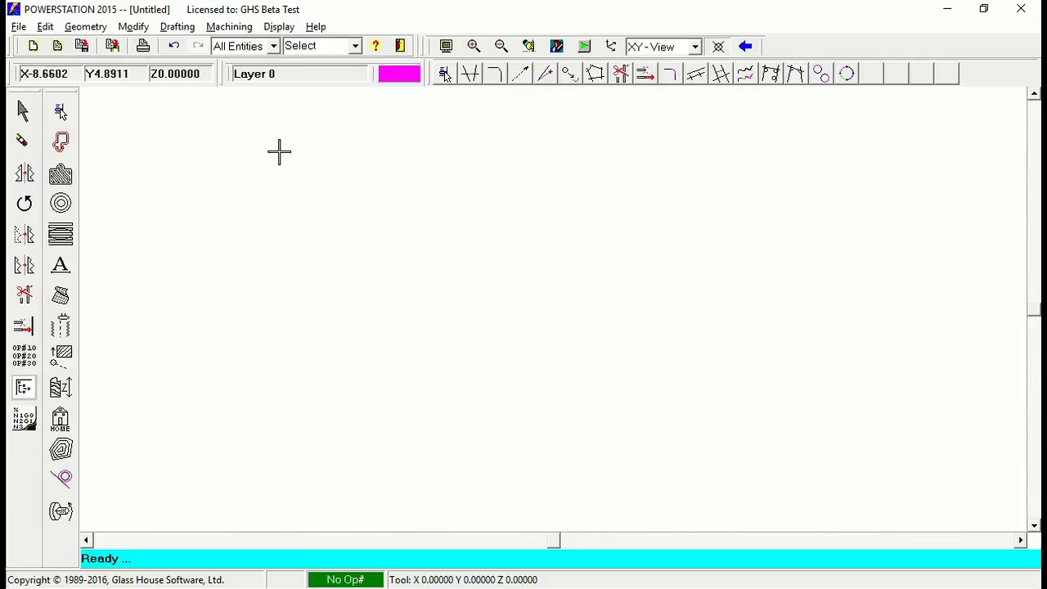
- Open Easy-Geometry for lathe parts, review the listed features and preview the resulting profile
{"action": "left_click", "coordinate": [94, 27]}
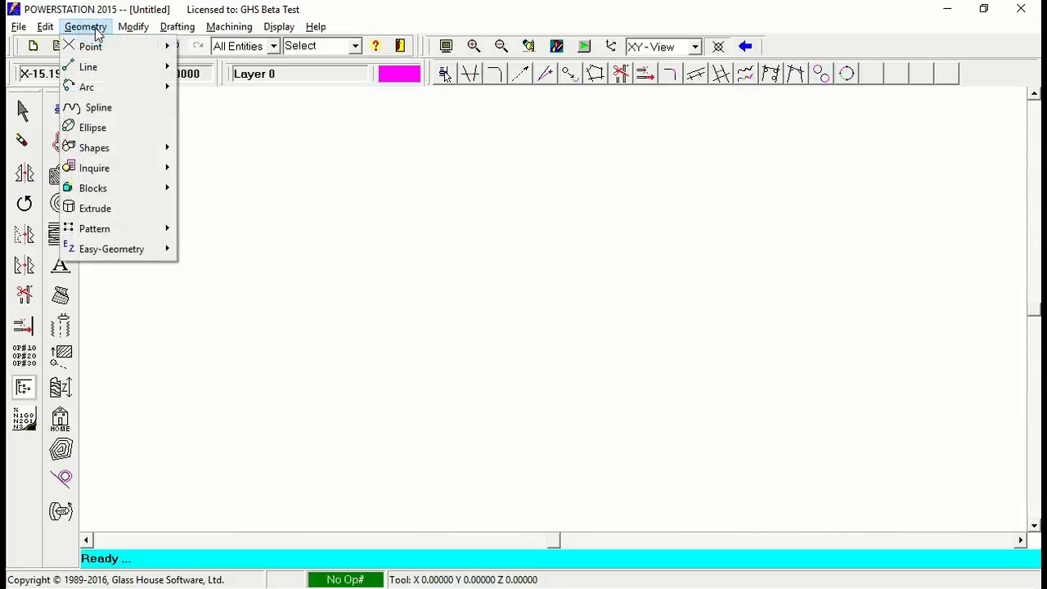
{"action": "mouse_move", "coordinate": [164, 249]}
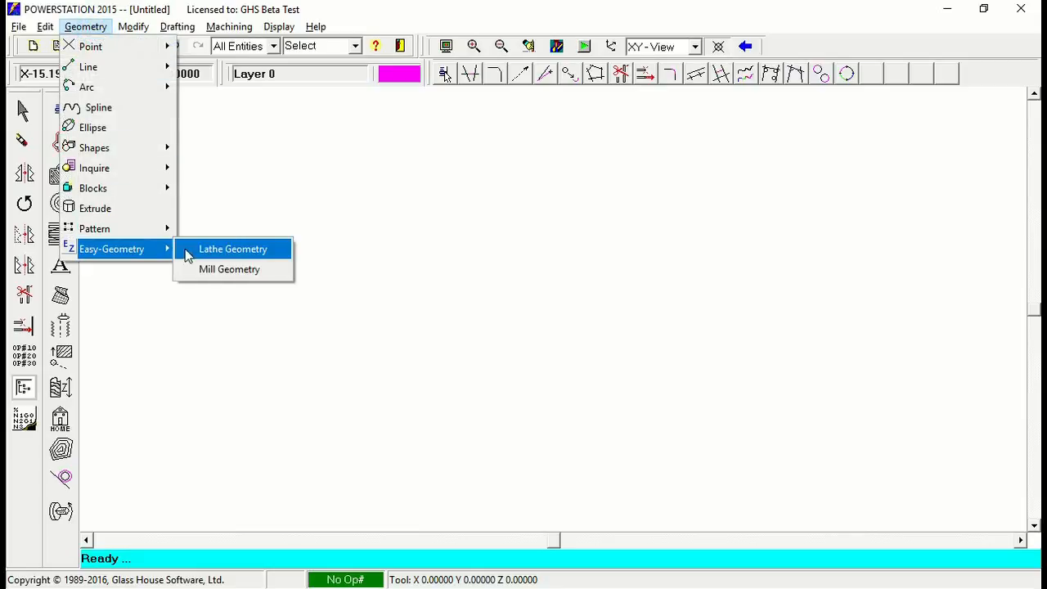
{"action": "left_click", "coordinate": [241, 247]}
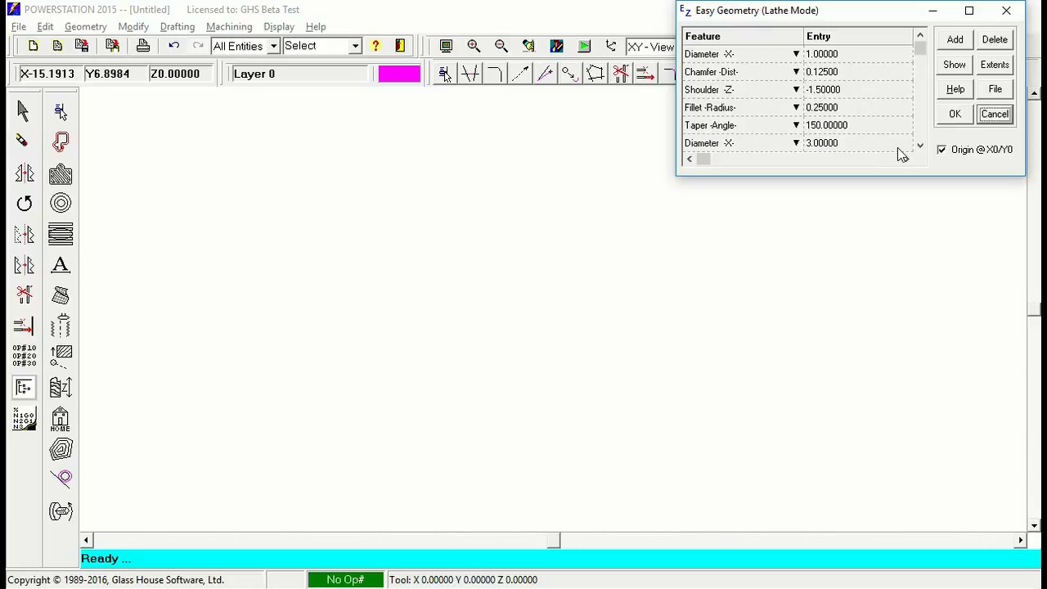
{"action": "left_click", "coordinate": [921, 144]}
{"action": "left_click", "coordinate": [921, 145]}
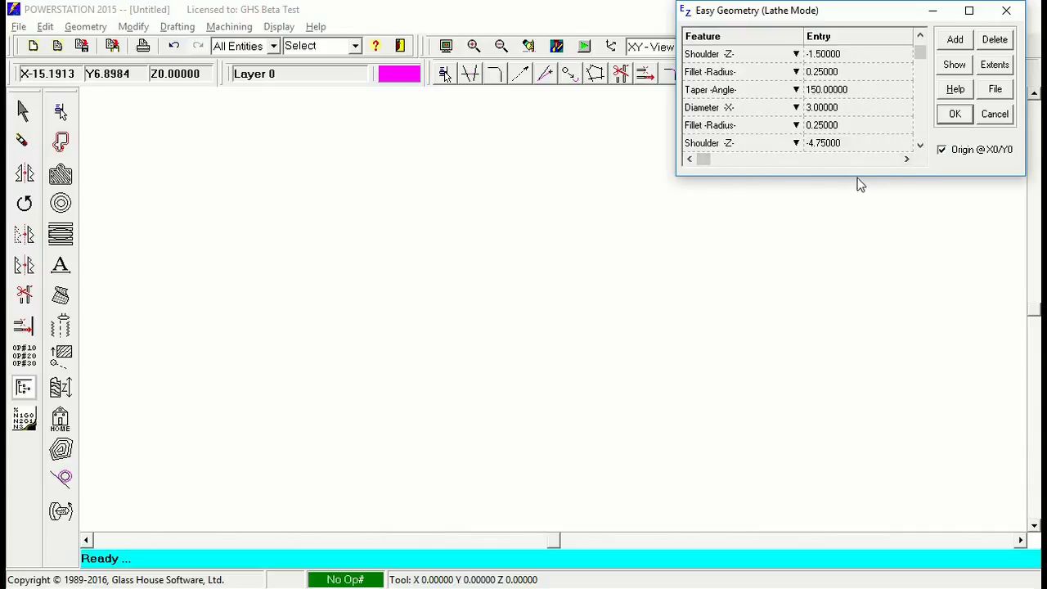
{"action": "left_click", "coordinate": [954, 65]}
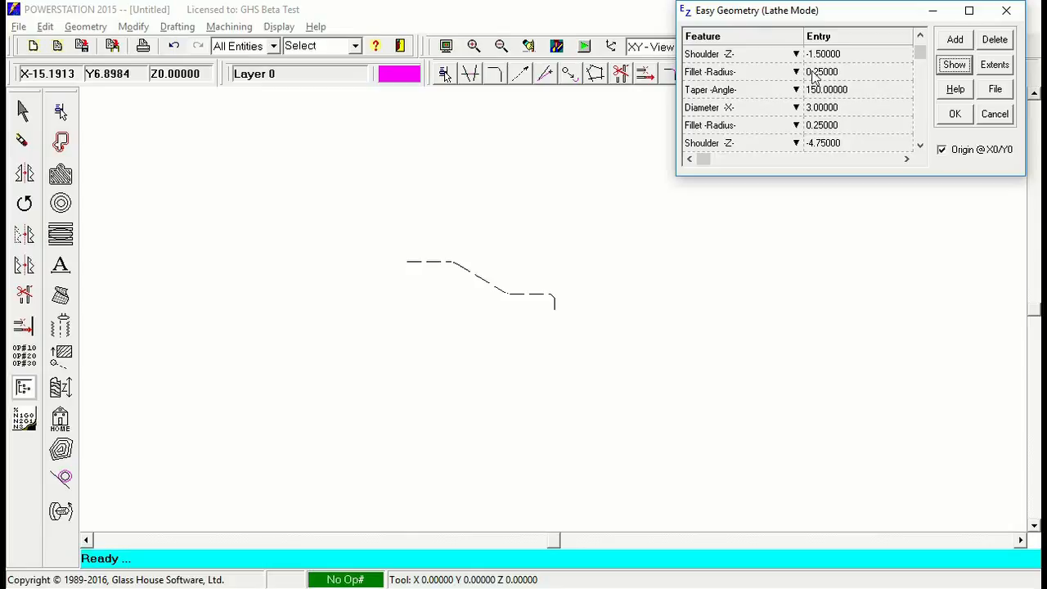
- Create the lathe profile from the existing Easy Geometry feature list, keeping its origin at X0/Y0
{"action": "left_click", "coordinate": [1008, 91]}
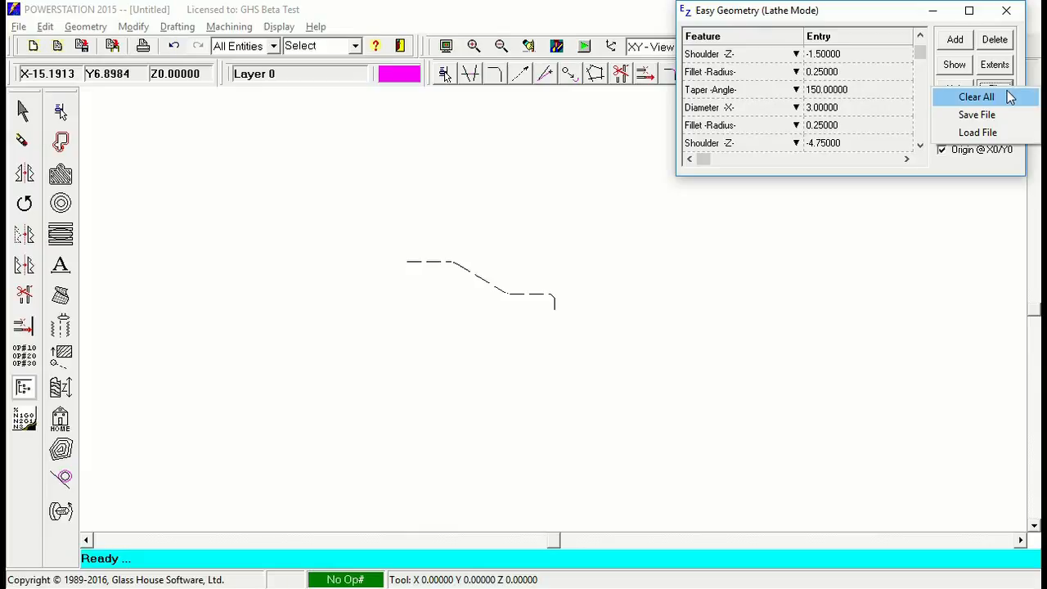
{"action": "left_click", "coordinate": [990, 167]}
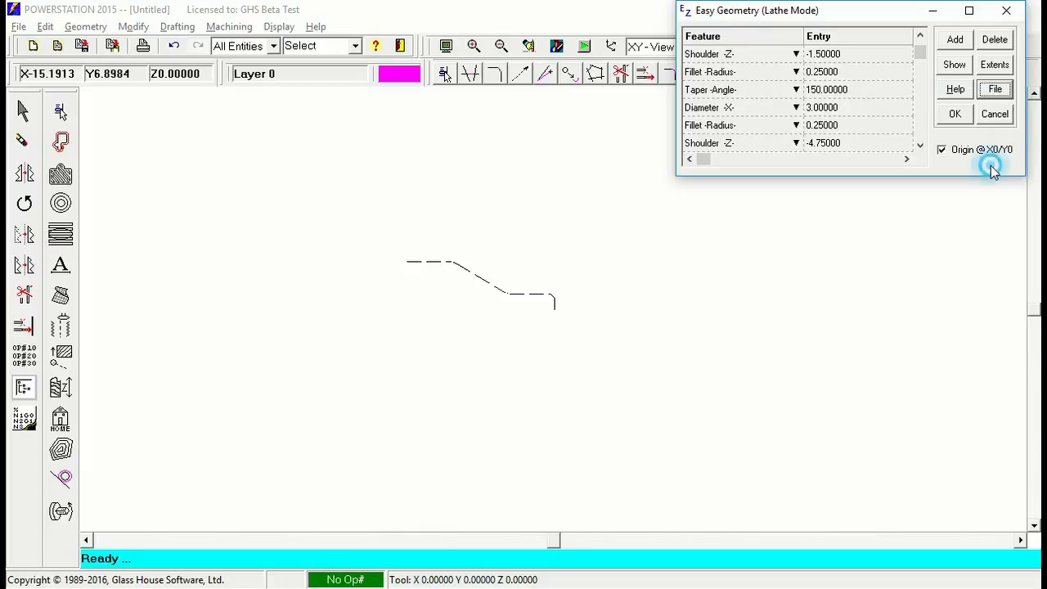
{"action": "left_click", "coordinate": [955, 114]}
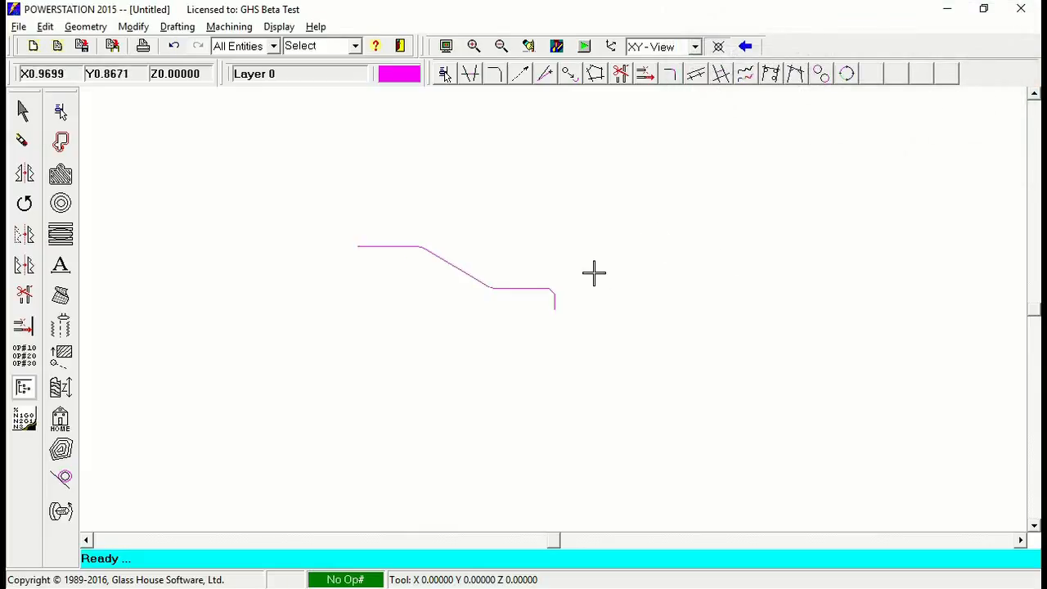
{"action": "left_click", "coordinate": [530, 47]}
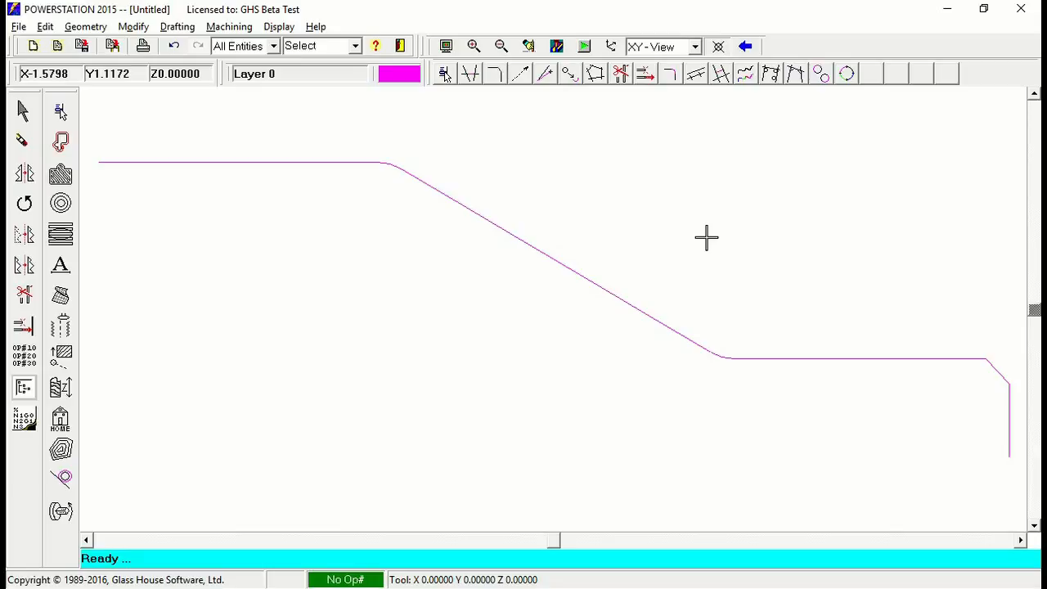
{"action": "scroll", "coordinate": [707, 237], "scroll_direction": "down", "scroll_amount": 3}
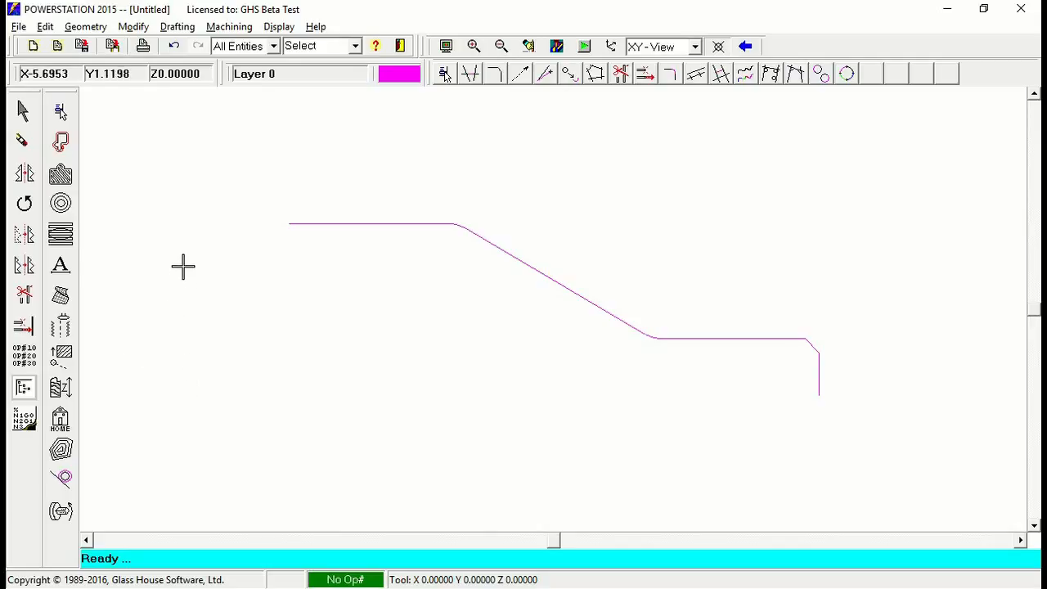
- Add operation 10 in the Machining Operations Manager with a red color and the description Rough Turn
{"action": "left_click", "coordinate": [229, 27]}
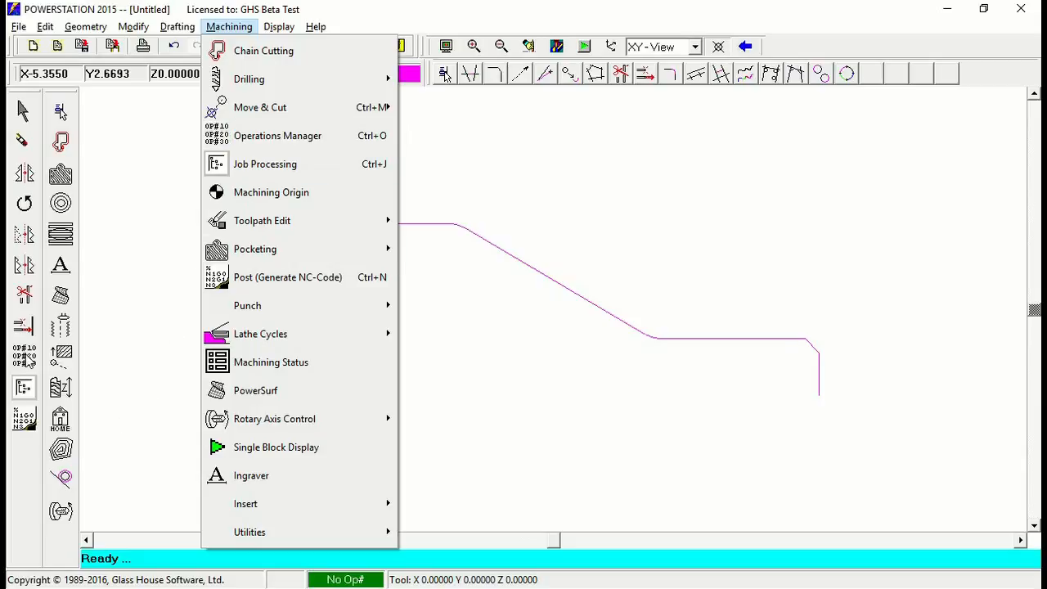
{"action": "left_click", "coordinate": [299, 146]}
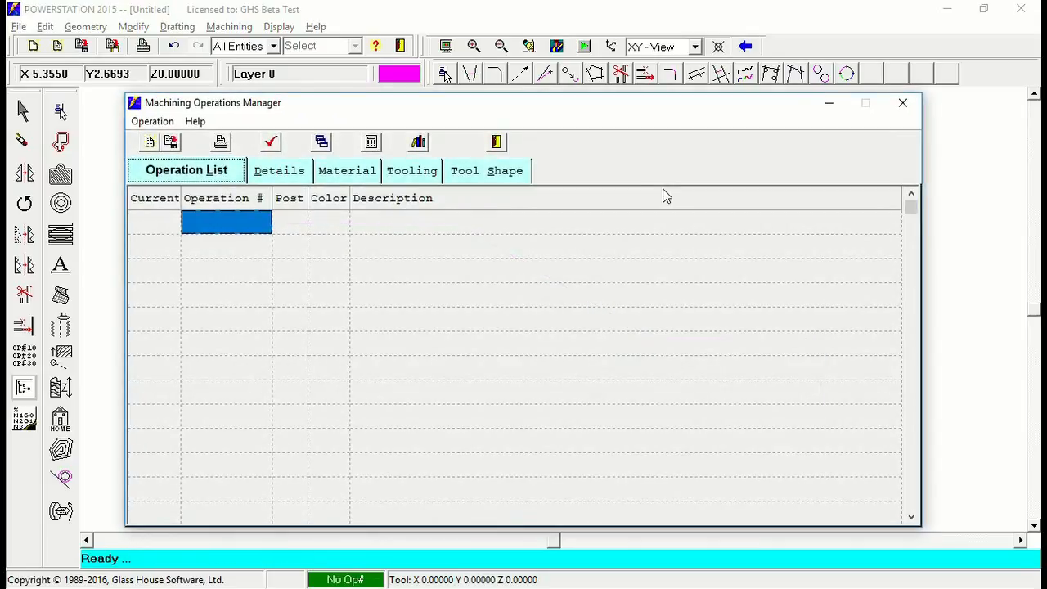
{"action": "left_click", "coordinate": [220, 218]}
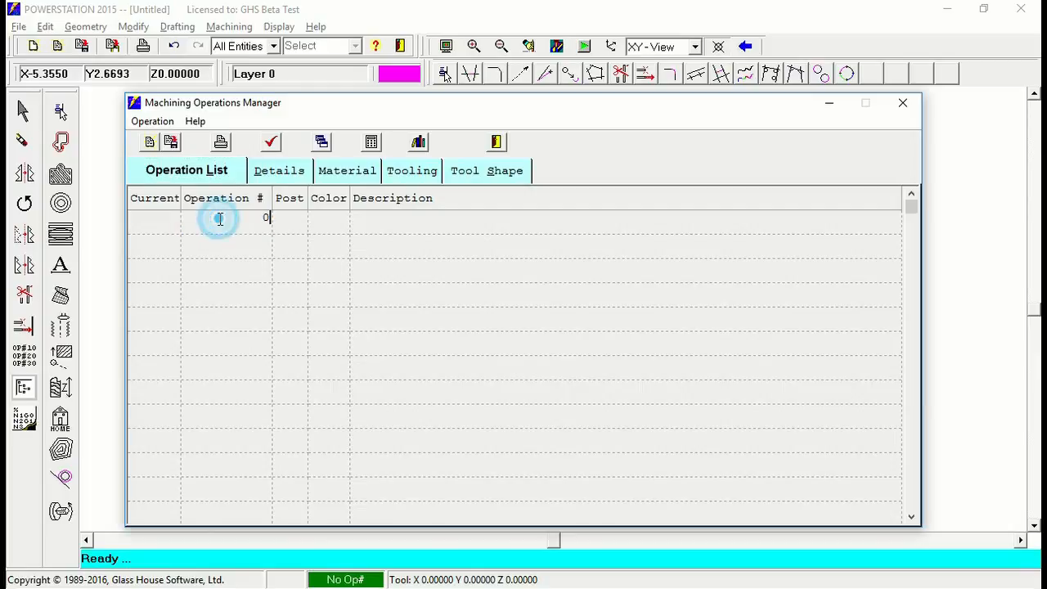
{"action": "type", "text": "0"}
{"action": "left_click", "coordinate": [330, 221]}
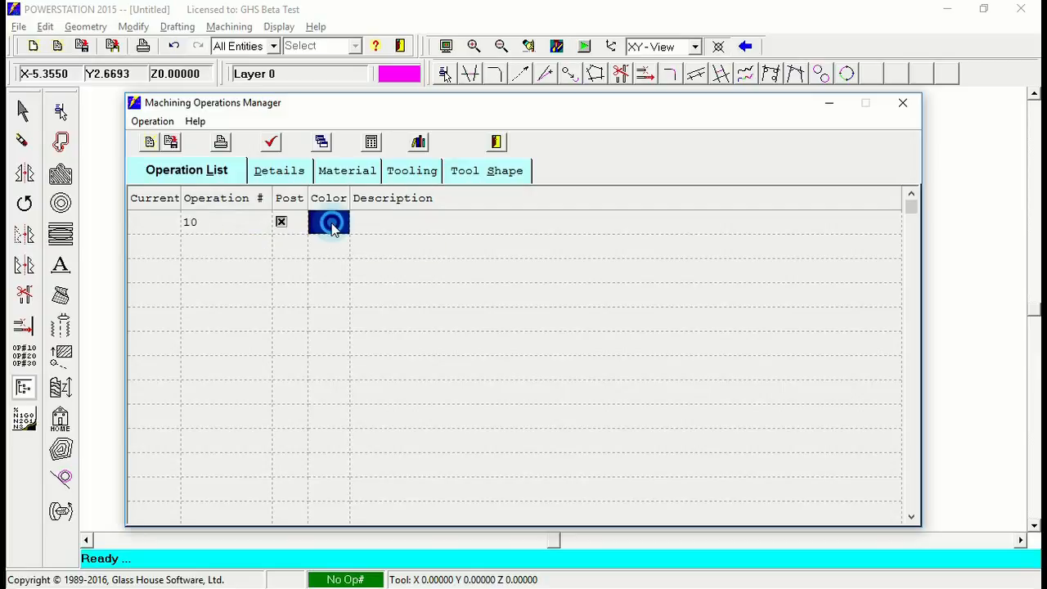
{"action": "double_click", "coordinate": [330, 221]}
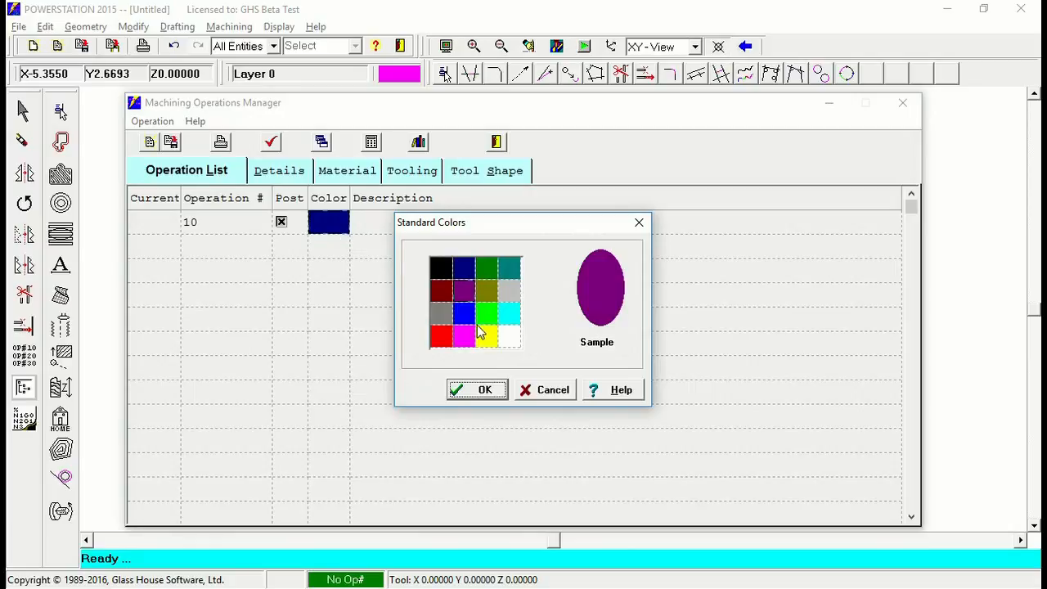
{"action": "left_click", "coordinate": [441, 337]}
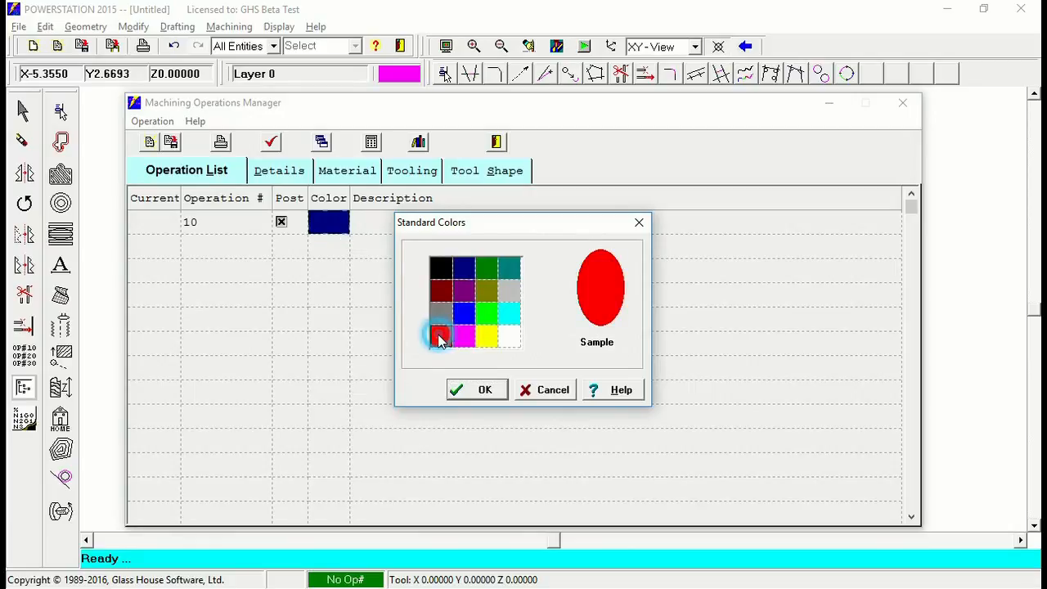
{"action": "left_click", "coordinate": [482, 392]}
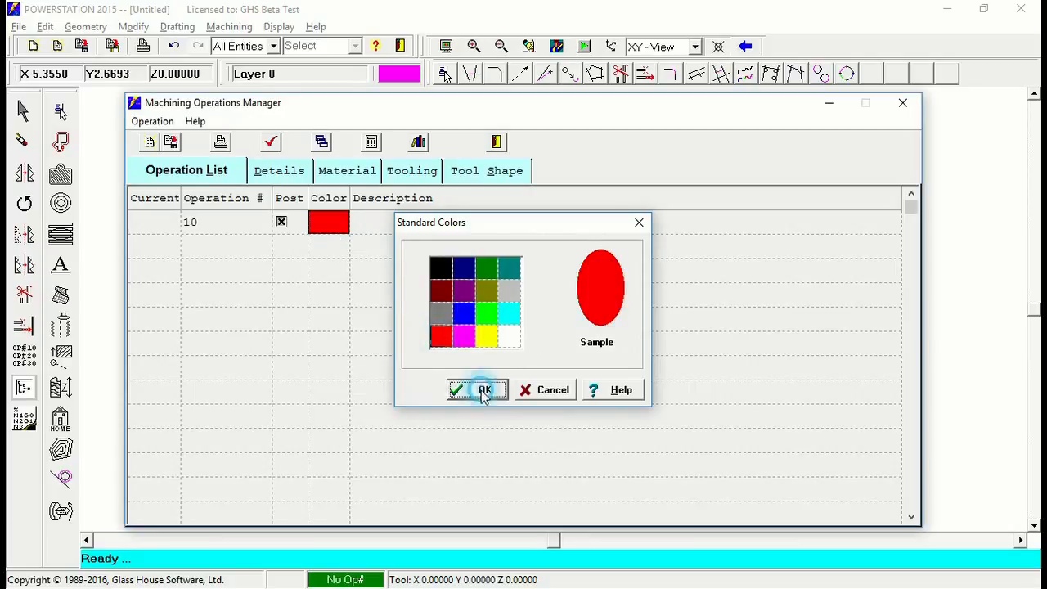
{"action": "left_click", "coordinate": [375, 231]}
{"action": "type", "text": "Rou"}
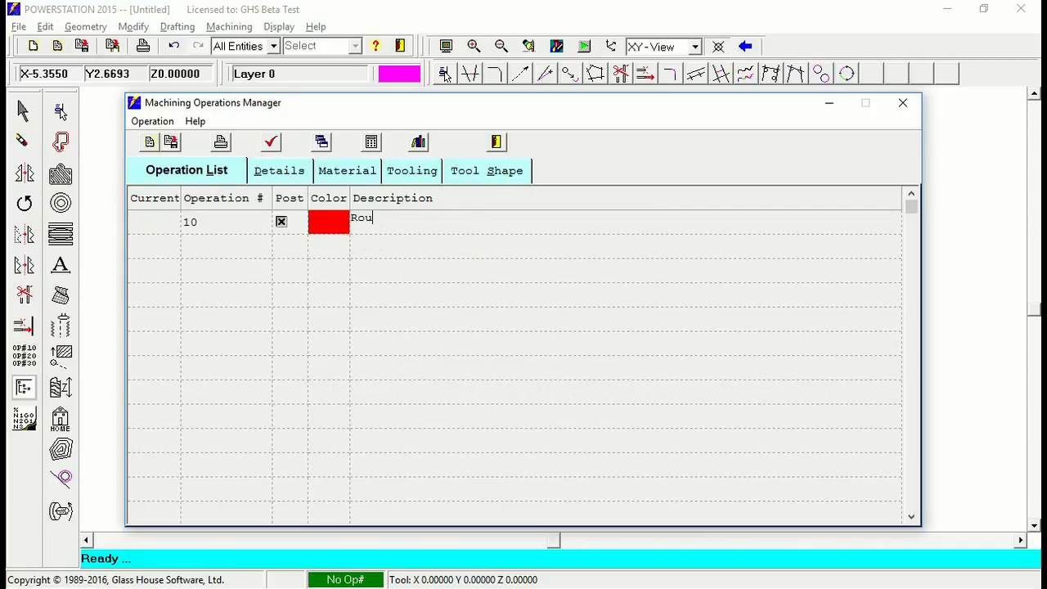
{"action": "type", "text": "gh Turn"}
- In the details of operation 10, set the operation type to Turning, with tool number 1 and offset number 1
{"action": "left_click", "coordinate": [287, 177]}
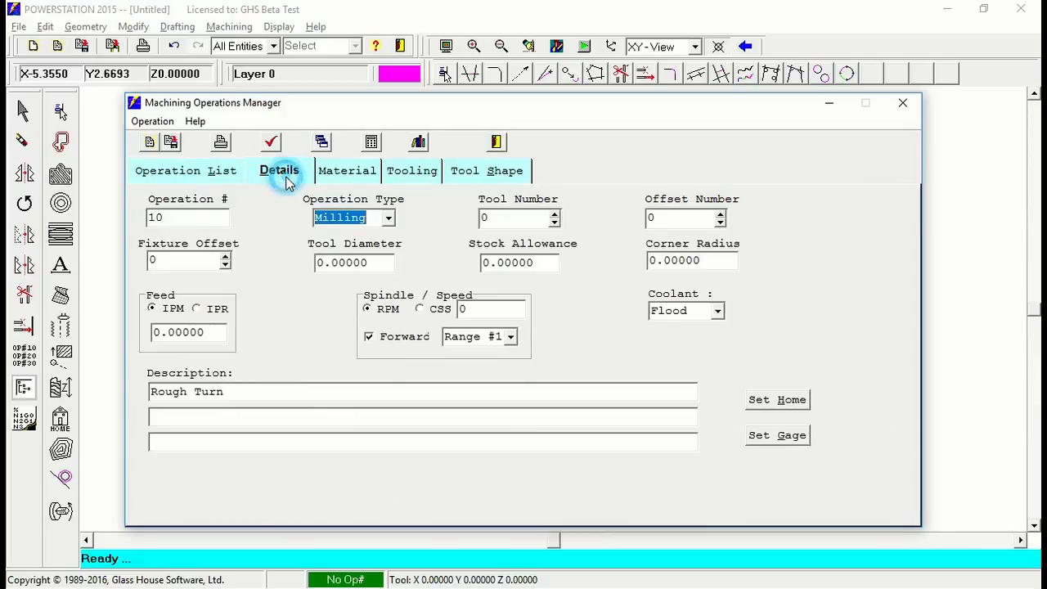
{"action": "left_click", "coordinate": [390, 219]}
{"action": "left_click", "coordinate": [374, 252]}
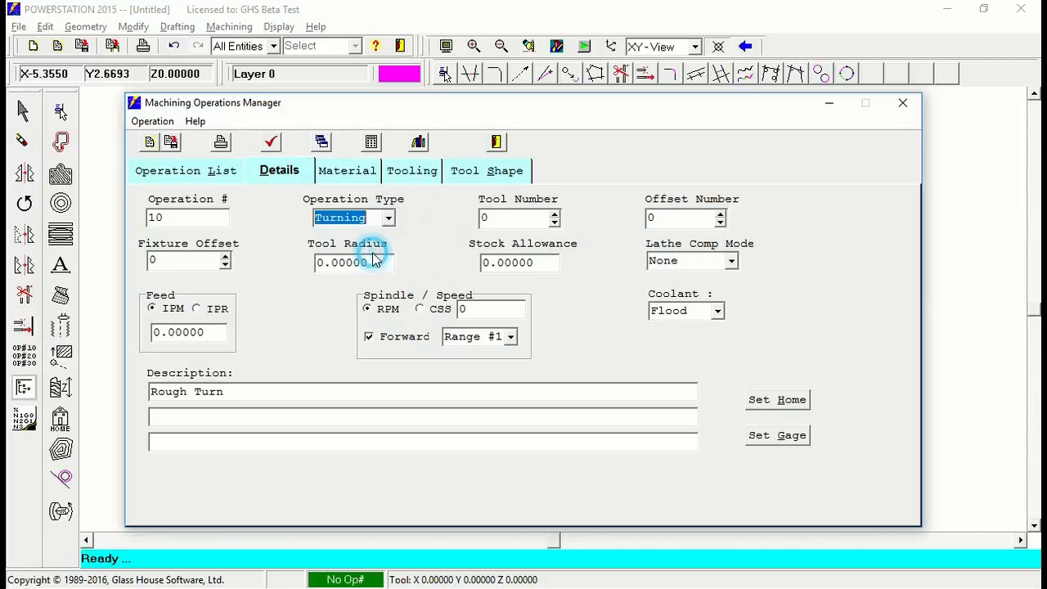
{"action": "left_click", "coordinate": [518, 218]}
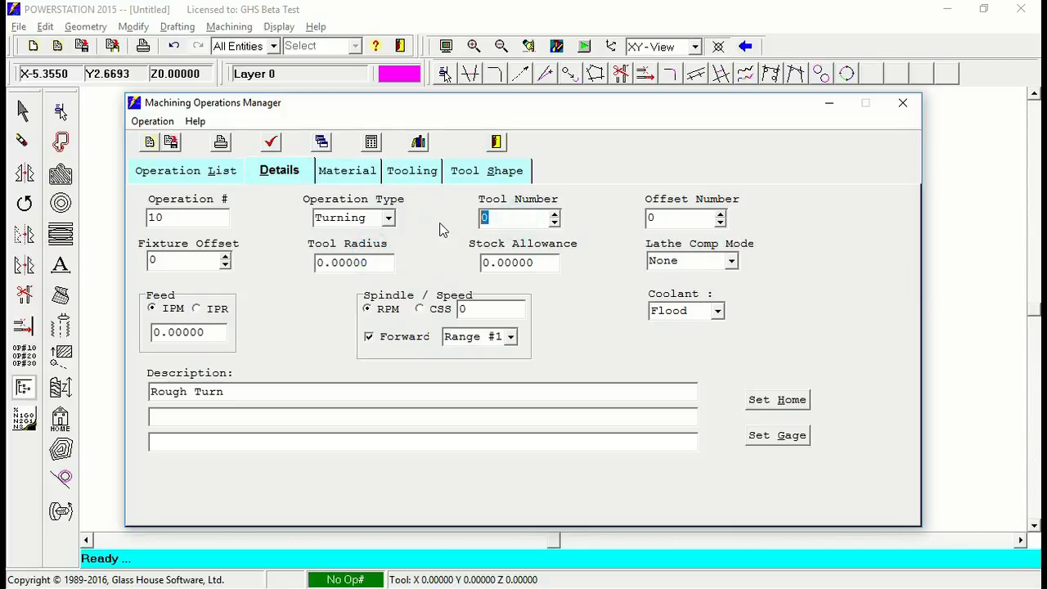
{"action": "type", "text": "1"}
{"action": "left_click", "coordinate": [672, 216]}
{"action": "type", "text": "1"}
- Set the tool radius to 1/16, the stock allowance to 0.03 and the lathe comp mode to OD Turning
{"action": "left_click_drag", "start_coordinate": [390, 262], "coordinate": [300, 264]}
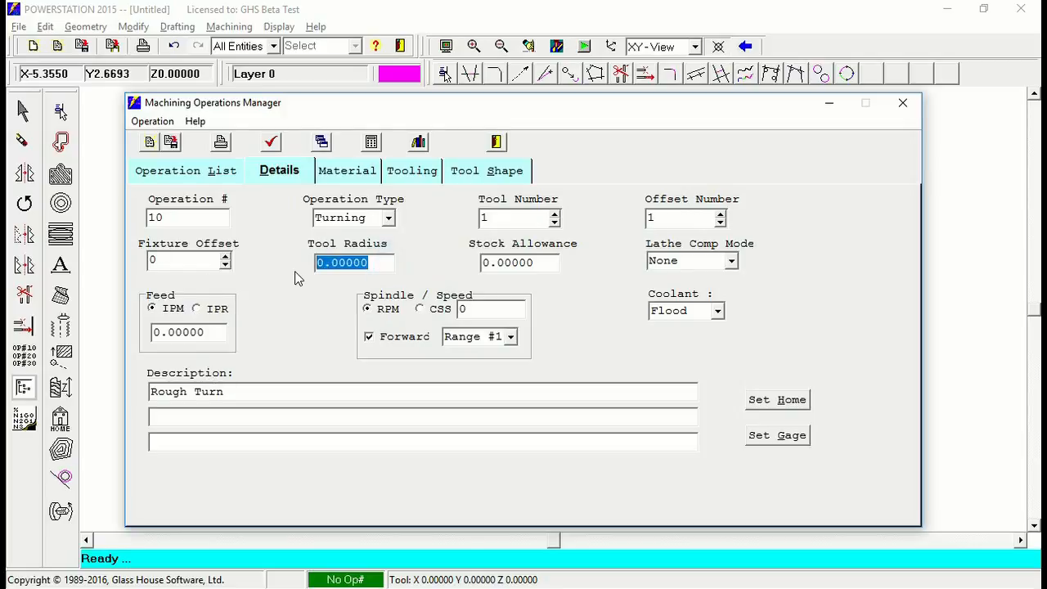
{"action": "type", "text": "1/16"}
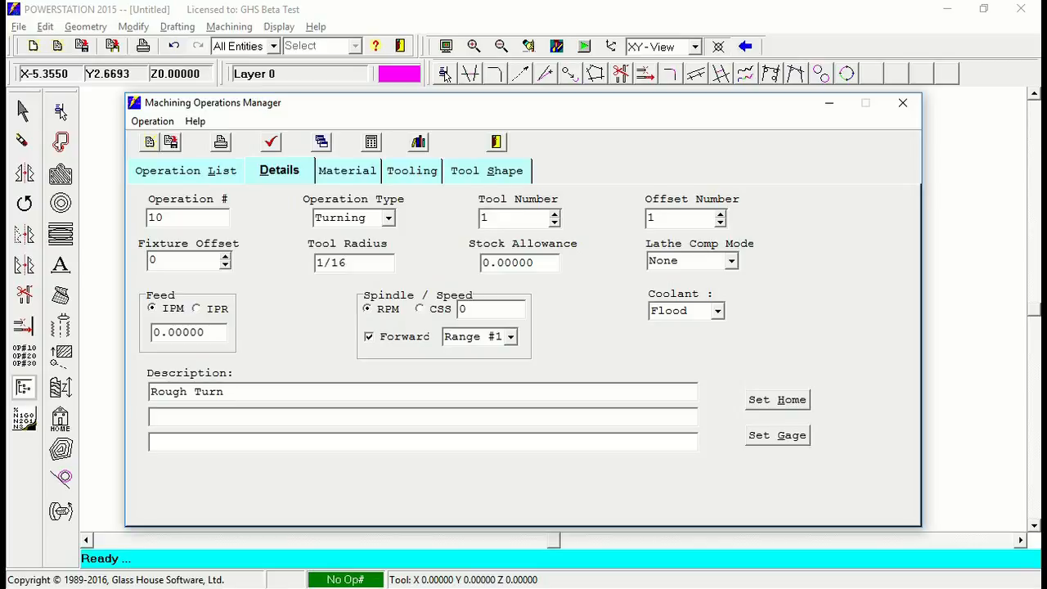
{"action": "key", "text": "Tab"}
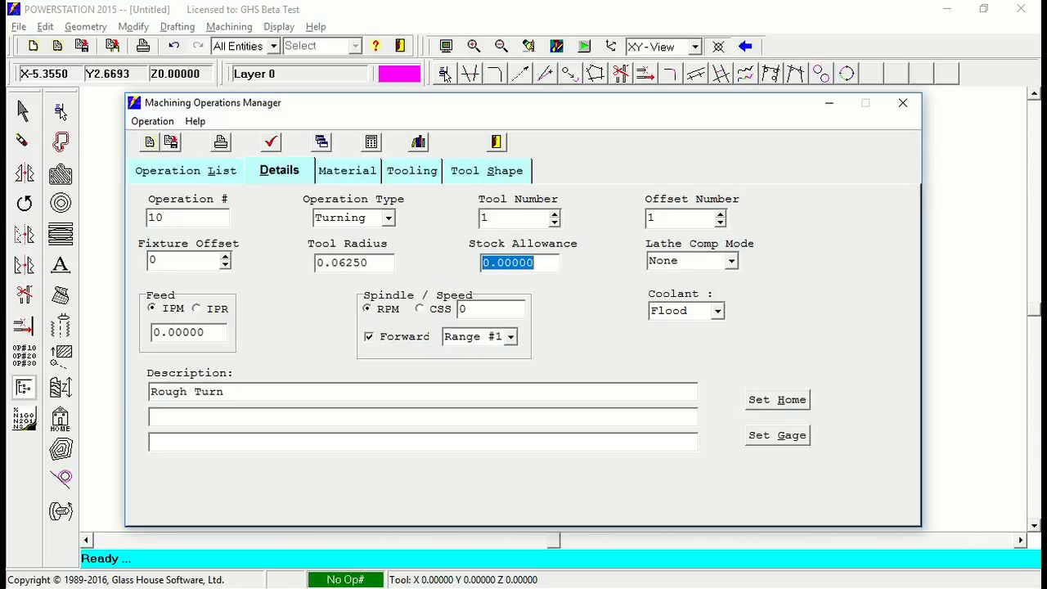
{"action": "type", "text": "."}
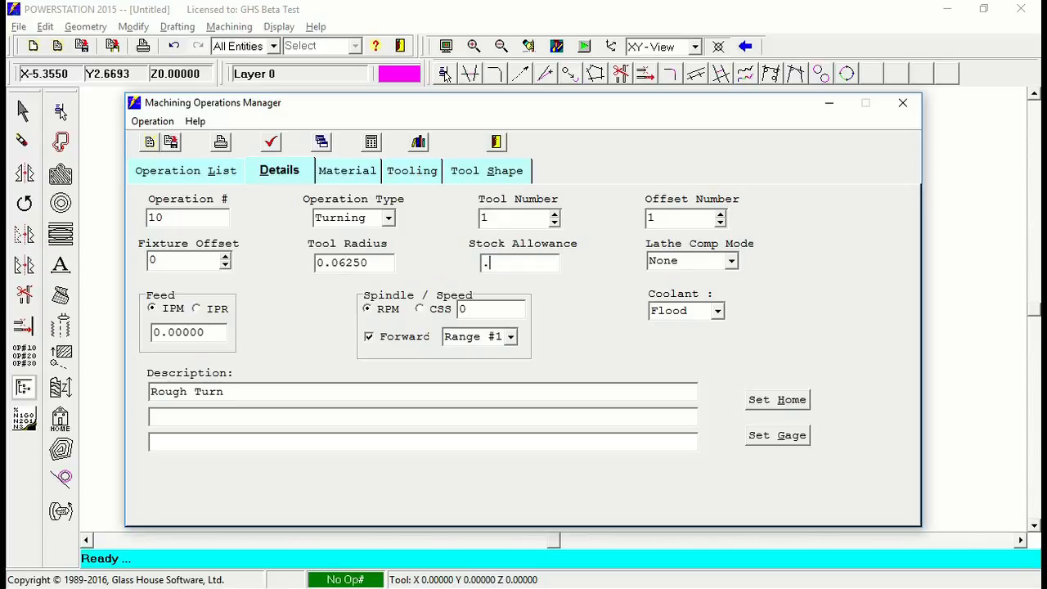
{"action": "type", "text": "03"}
{"action": "key", "text": "Tab"}
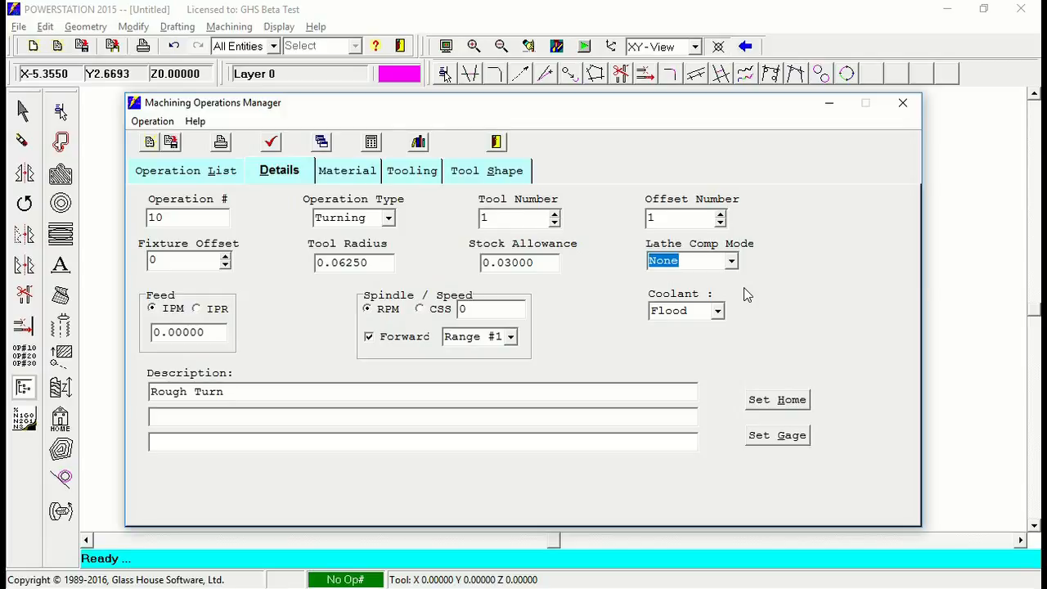
{"action": "left_click", "coordinate": [732, 261]}
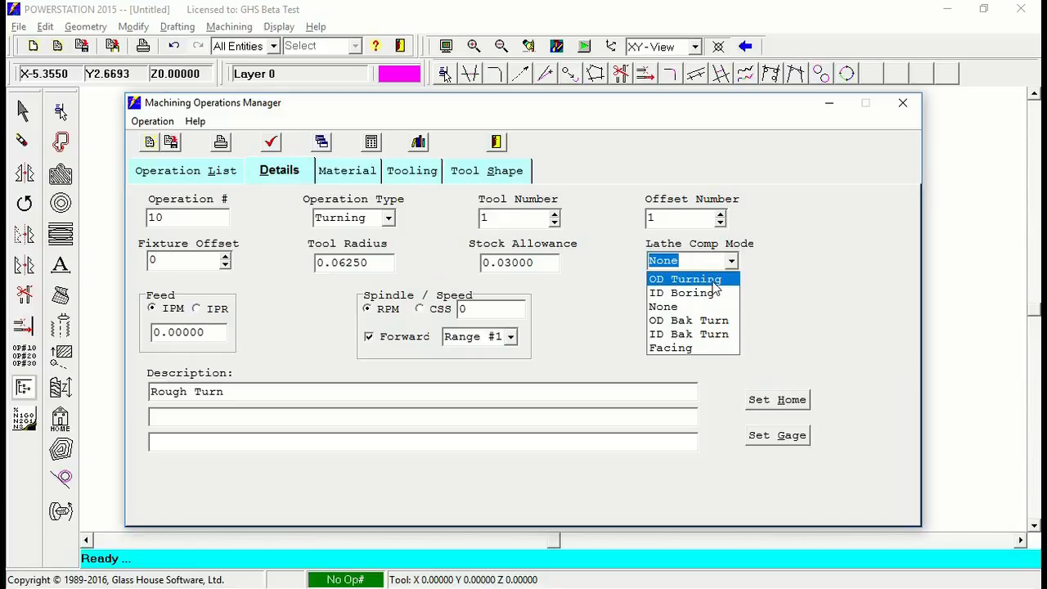
{"action": "left_click", "coordinate": [711, 279]}
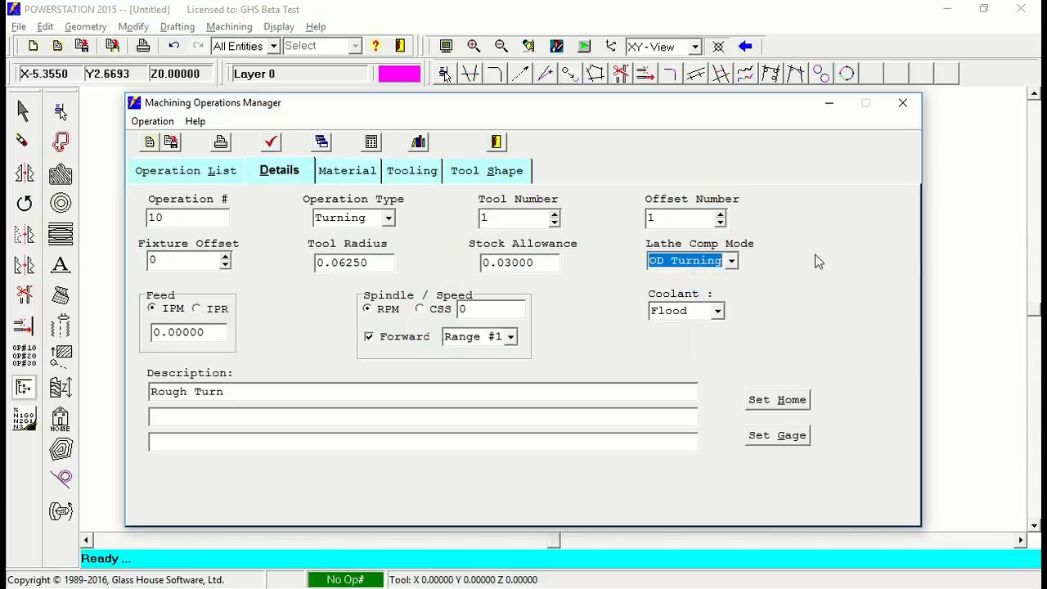
- Set the Rough Turn feed to 0.008 IPR and the spindle speed to 500 CSS
{"action": "left_click", "coordinate": [211, 310]}
{"action": "left_click", "coordinate": [212, 329]}
{"action": "key", "text": "BackSpace"}
{"action": "key", "text": "BackSpace"}
{"action": "key", "text": "BackSpace"}
{"action": "type", "text": "8"}
{"action": "key", "text": "Tab"}
{"action": "left_click", "coordinate": [420, 311]}
{"action": "key", "text": "Tab"}
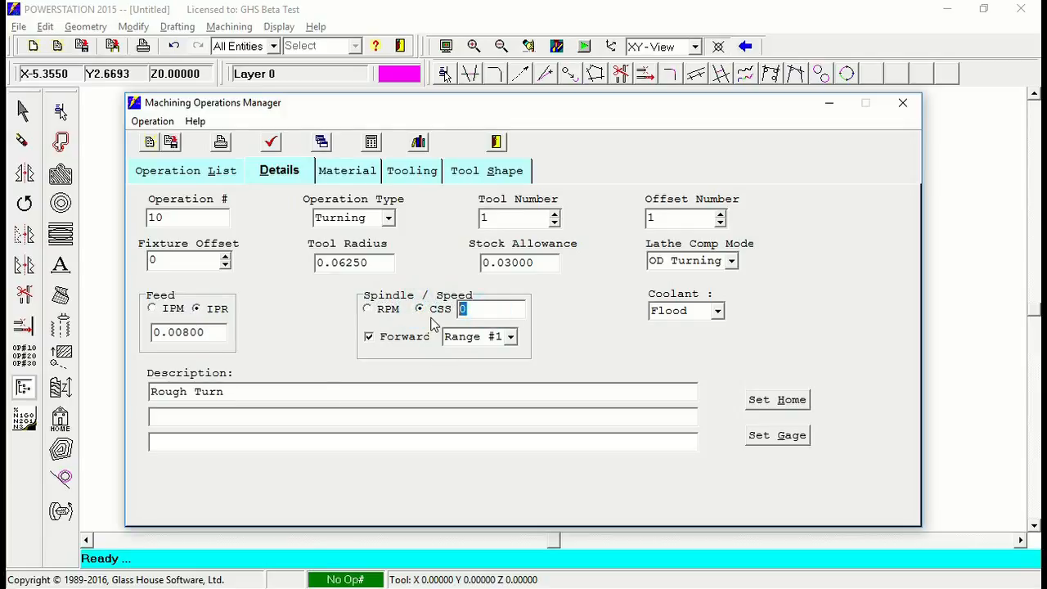
{"action": "type", "text": "500"}
- Set the tool shape of operation 10 to Diamond with an included angle of 80 degrees
{"action": "left_click", "coordinate": [475, 172]}
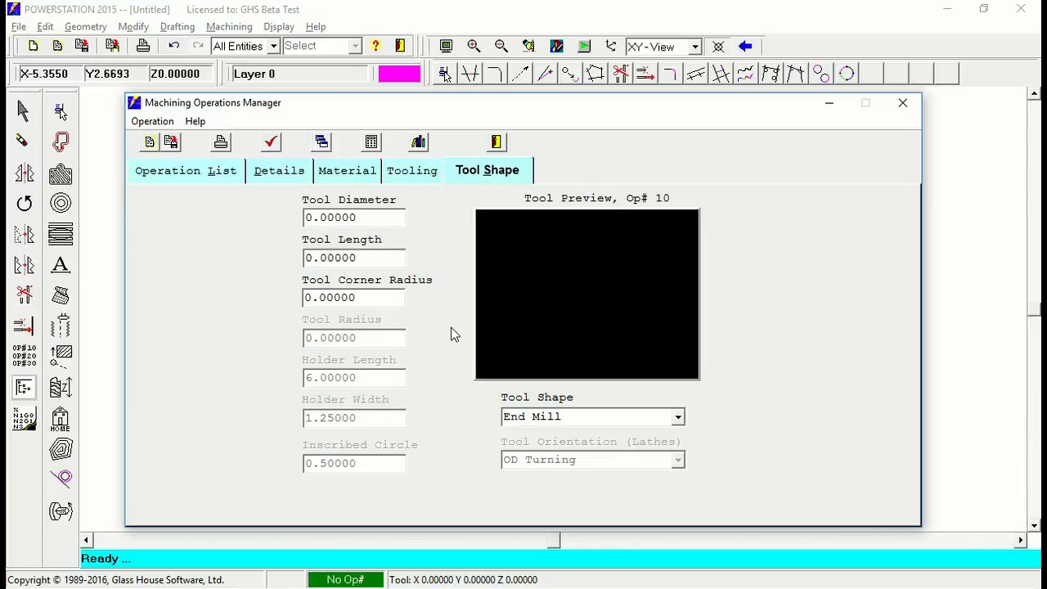
{"action": "left_click", "coordinate": [679, 419]}
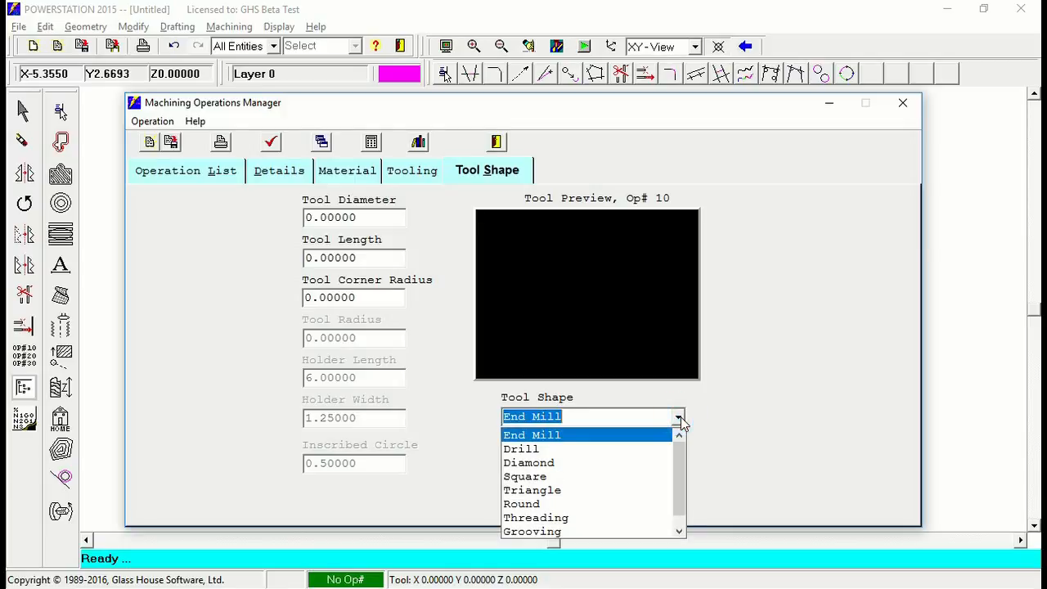
{"action": "left_click", "coordinate": [563, 463]}
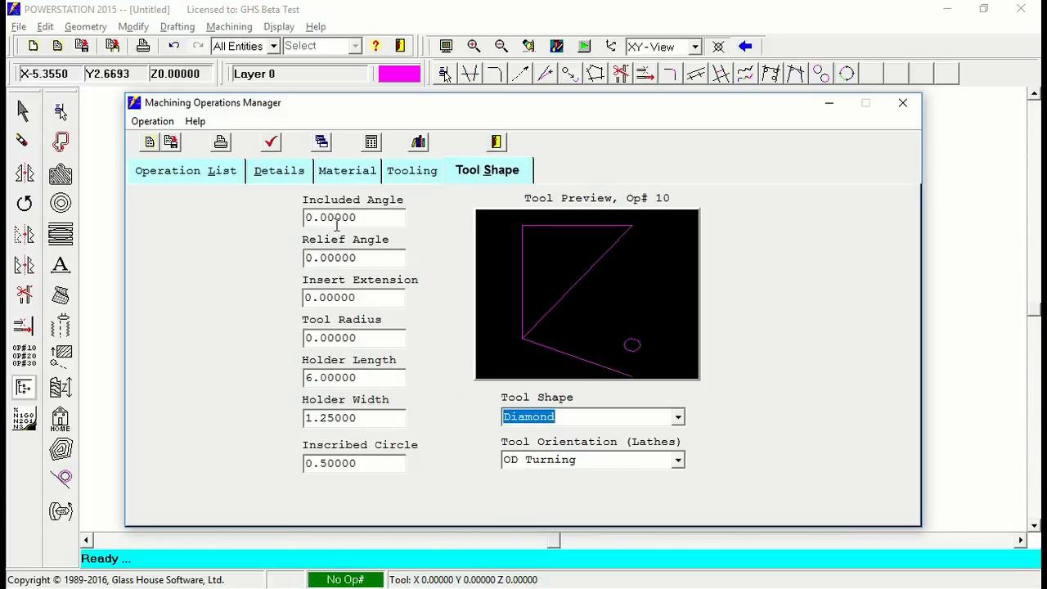
{"action": "left_click", "coordinate": [371, 216]}
{"action": "double_click", "coordinate": [371, 216]}
{"action": "type", "text": "80"}
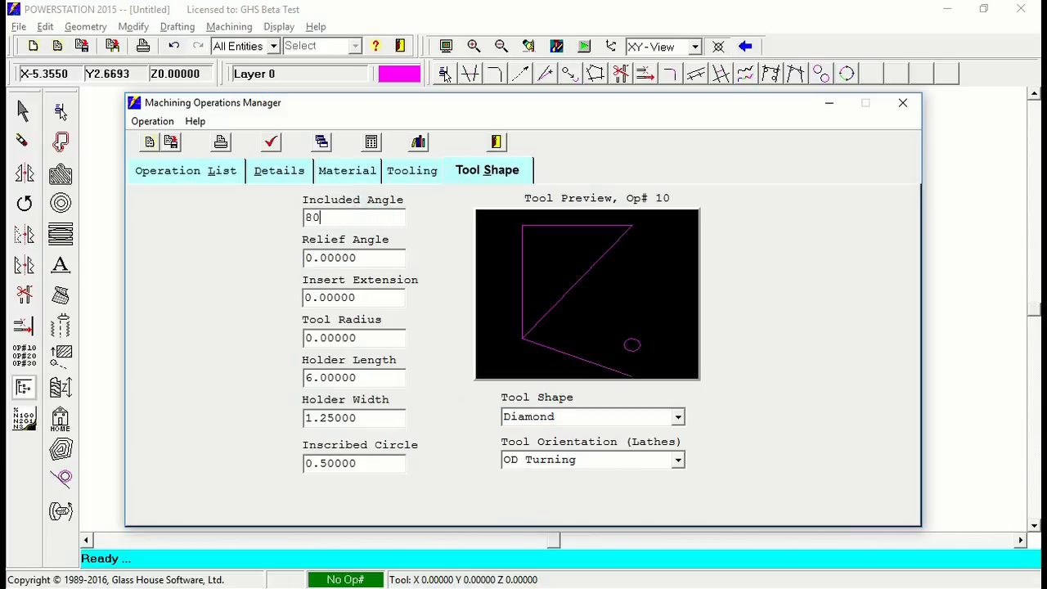
{"action": "key", "text": "Tab"}
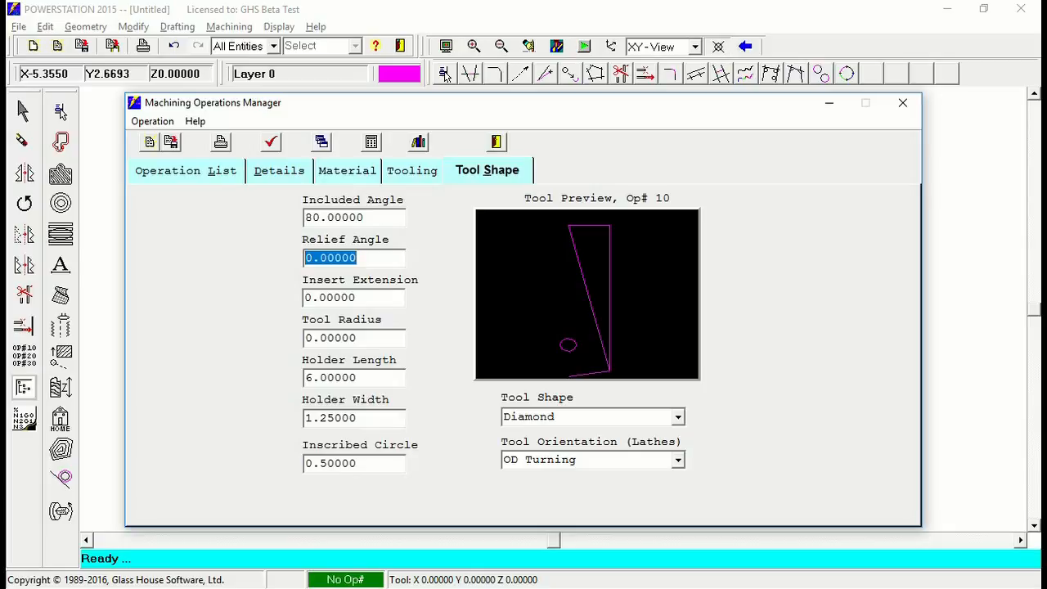
- Set the diamond tool's relief angle to -5, insert extension to 0.25 and tool radius to 1/16
{"action": "type", "text": "-5"}
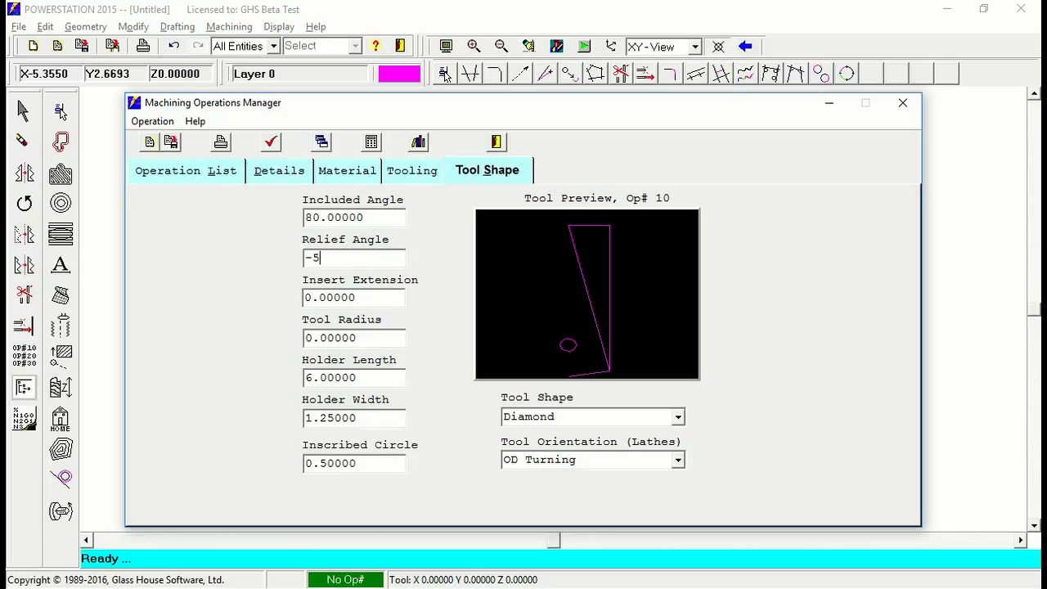
{"action": "key", "text": "Tab"}
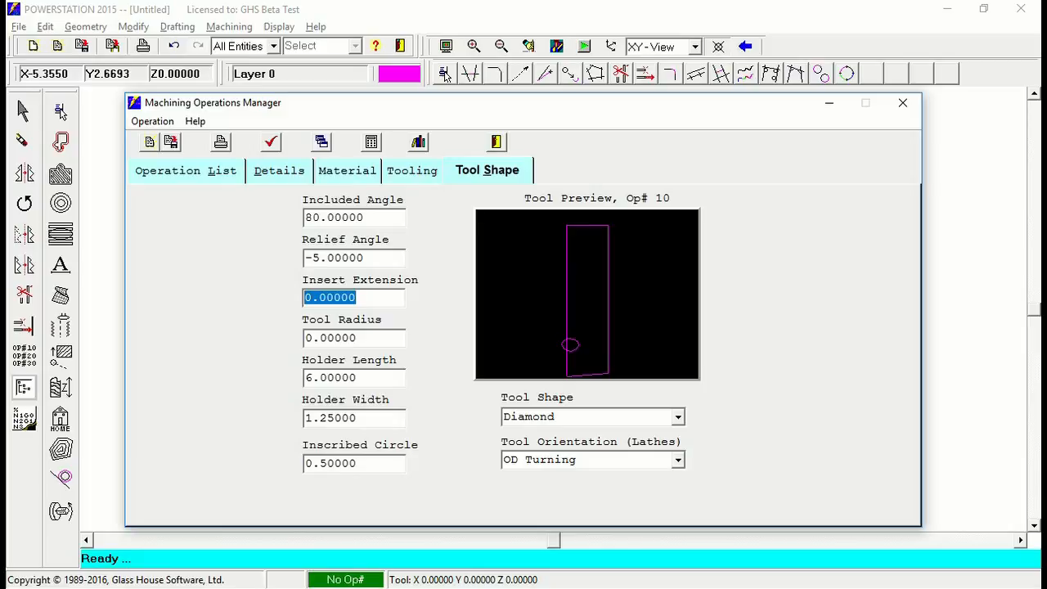
{"action": "type", "text": ".25"}
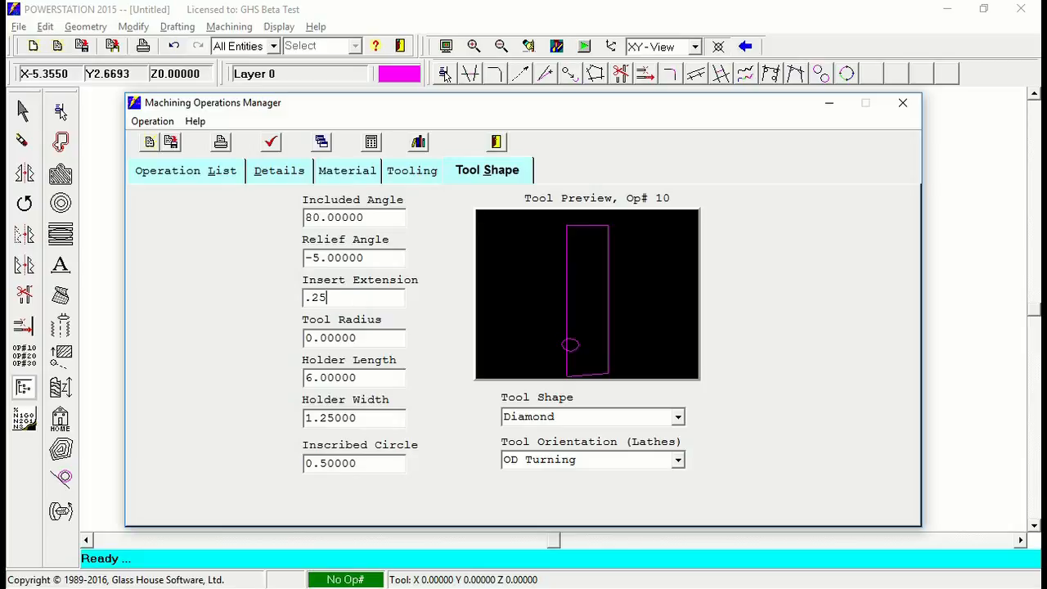
{"action": "key", "text": "Tab"}
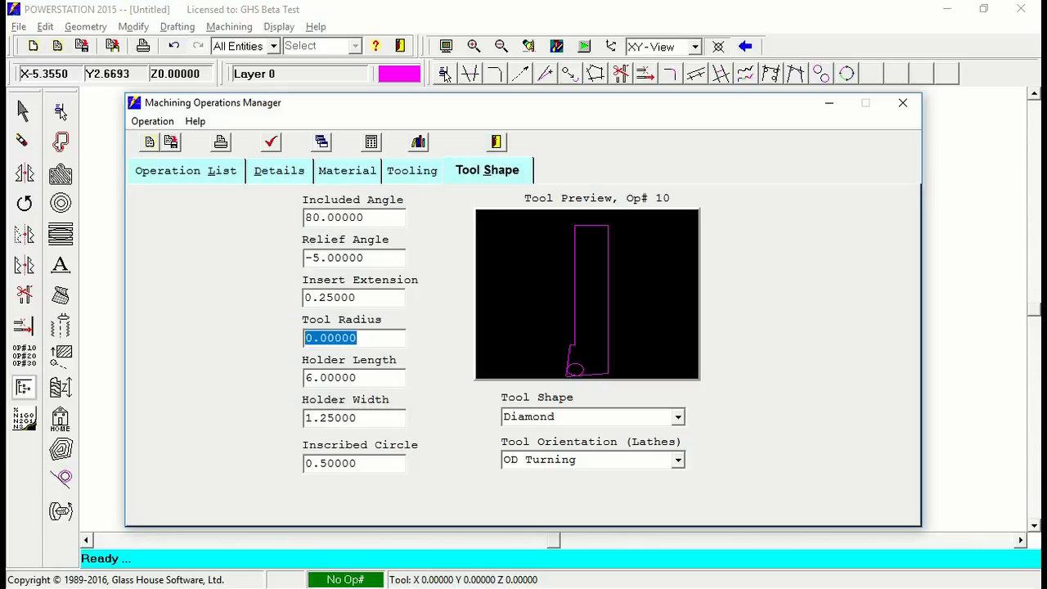
{"action": "type", "text": "1/16"}
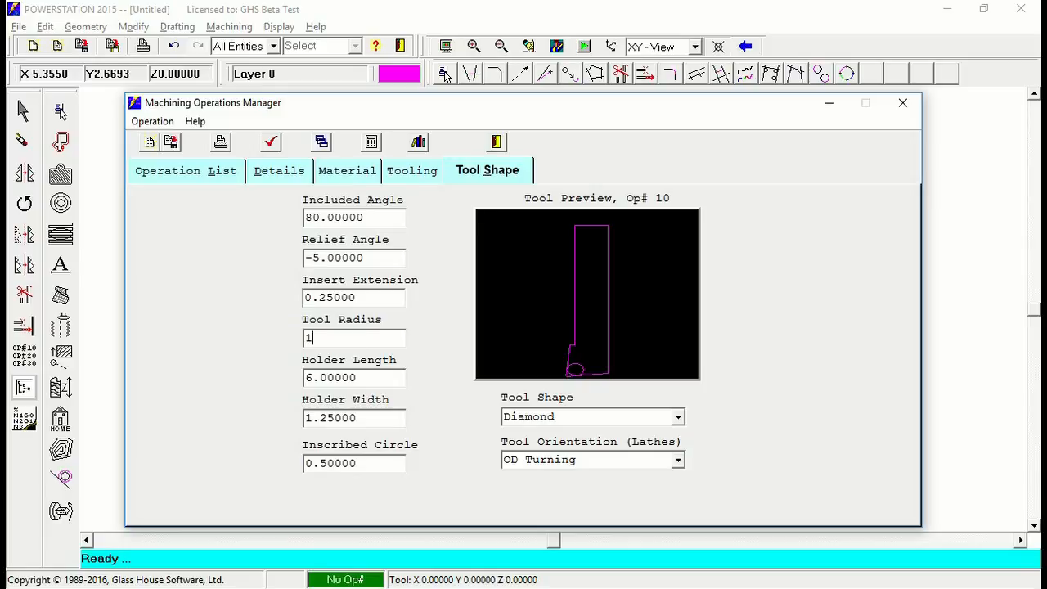
{"action": "key", "text": "Tab"}
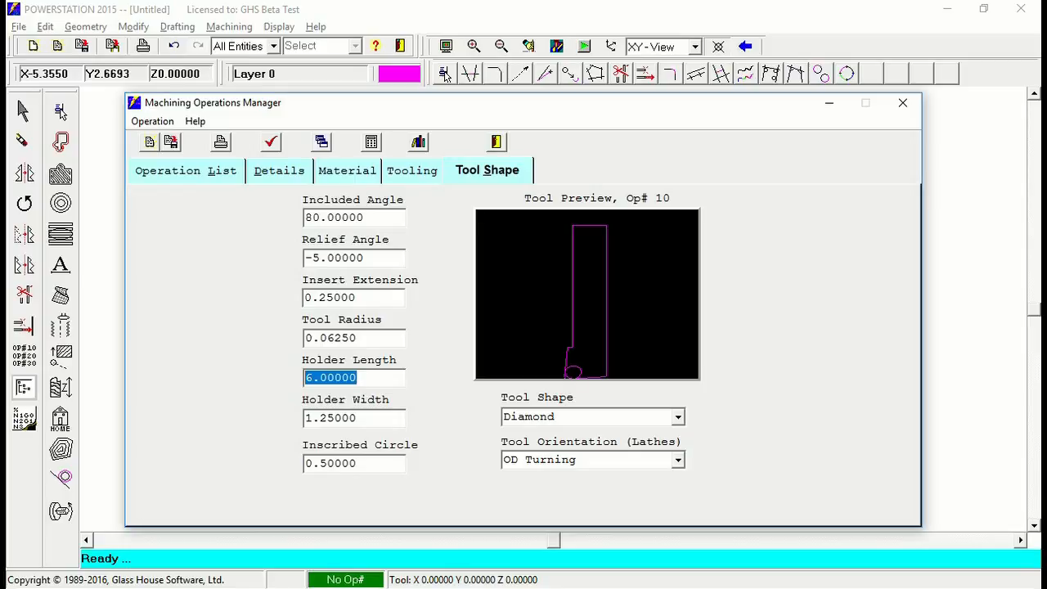
{"action": "key", "text": "Tab"}
{"action": "key", "text": "Tab"}
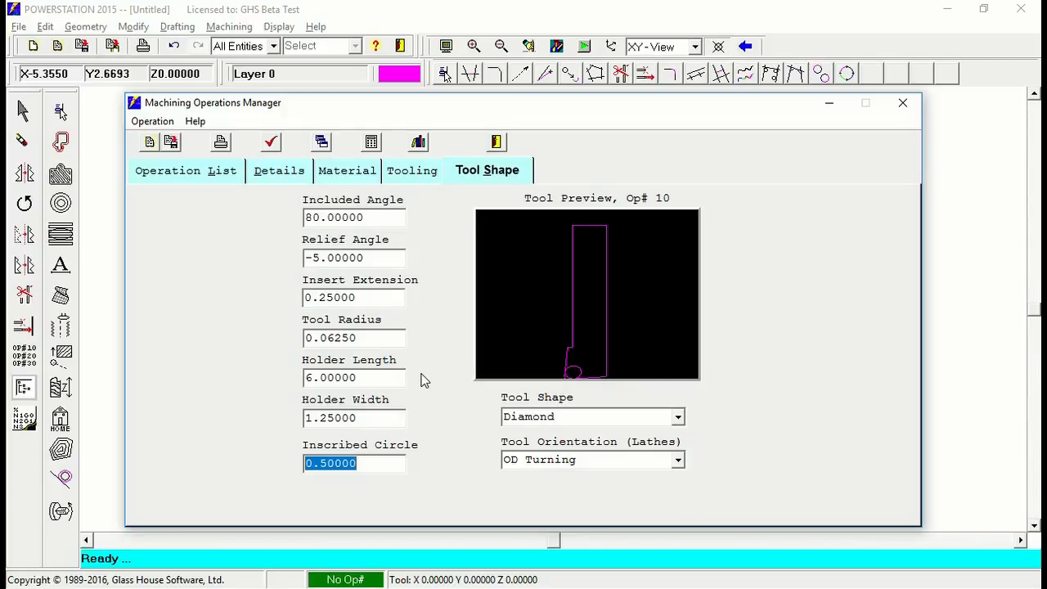
- Review the operation list and examine the details of the Groove operation
{"action": "left_click", "coordinate": [220, 182]}
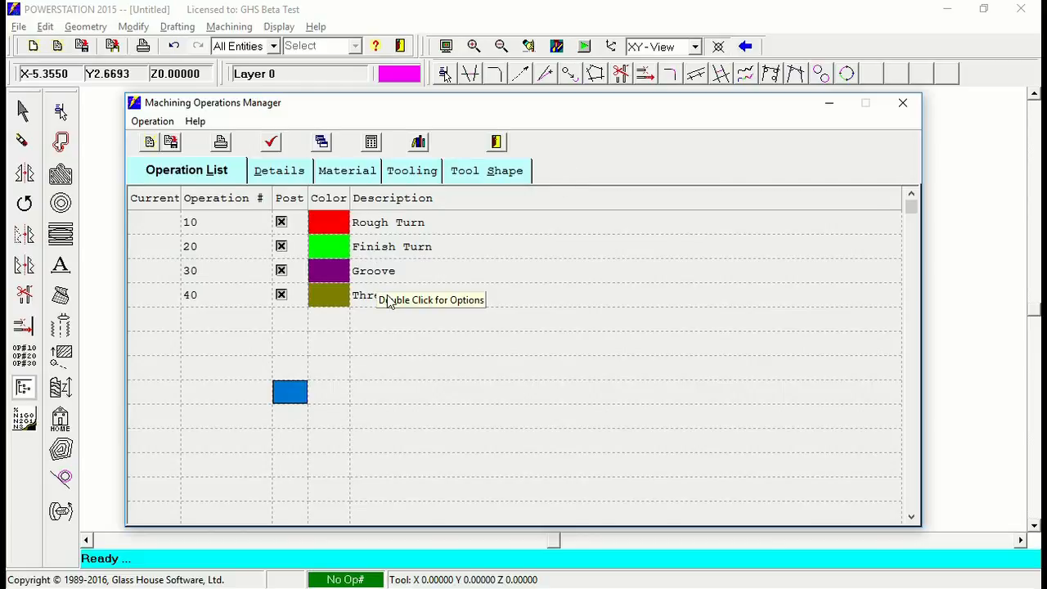
{"action": "left_click", "coordinate": [281, 170]}
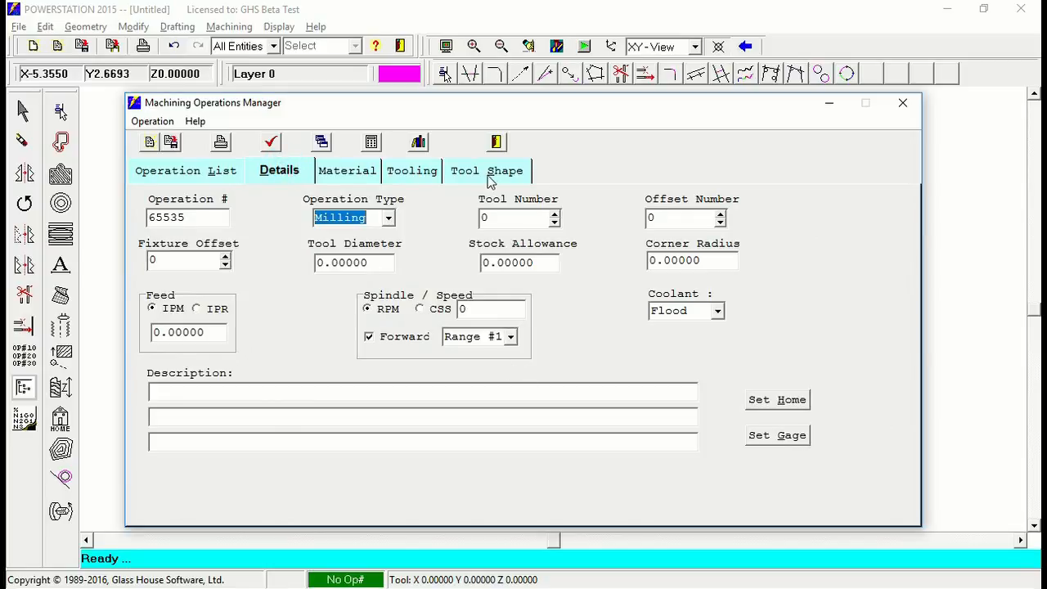
{"action": "left_click", "coordinate": [199, 169]}
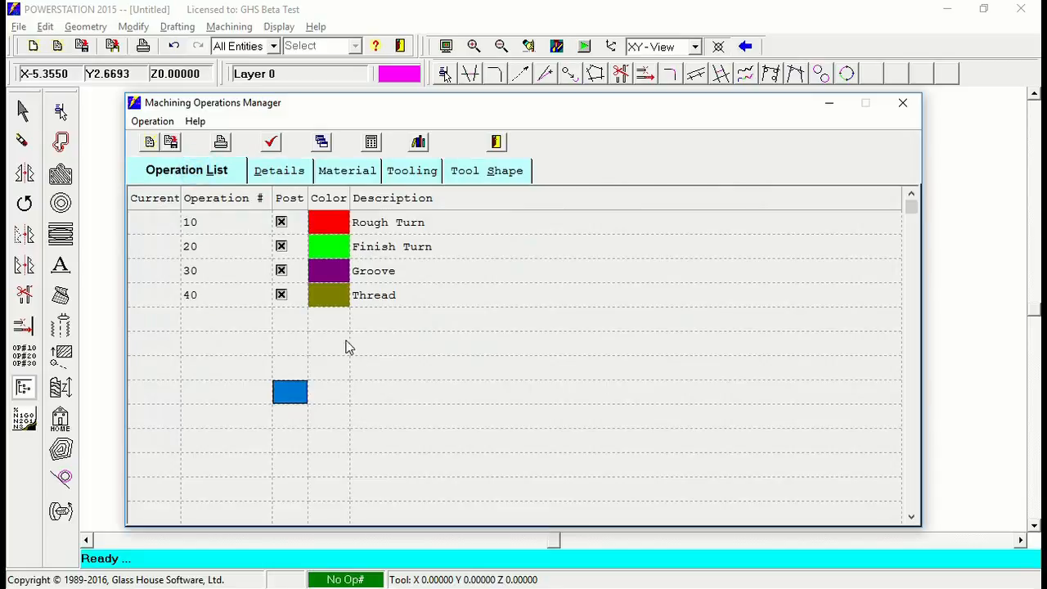
{"action": "left_click", "coordinate": [162, 270]}
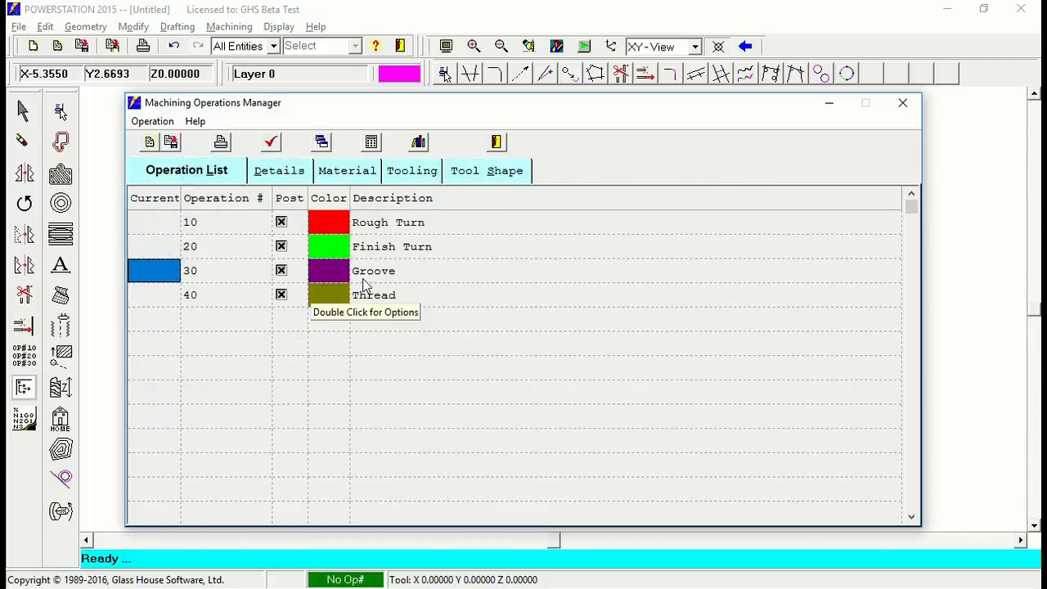
{"action": "left_click", "coordinate": [306, 170]}
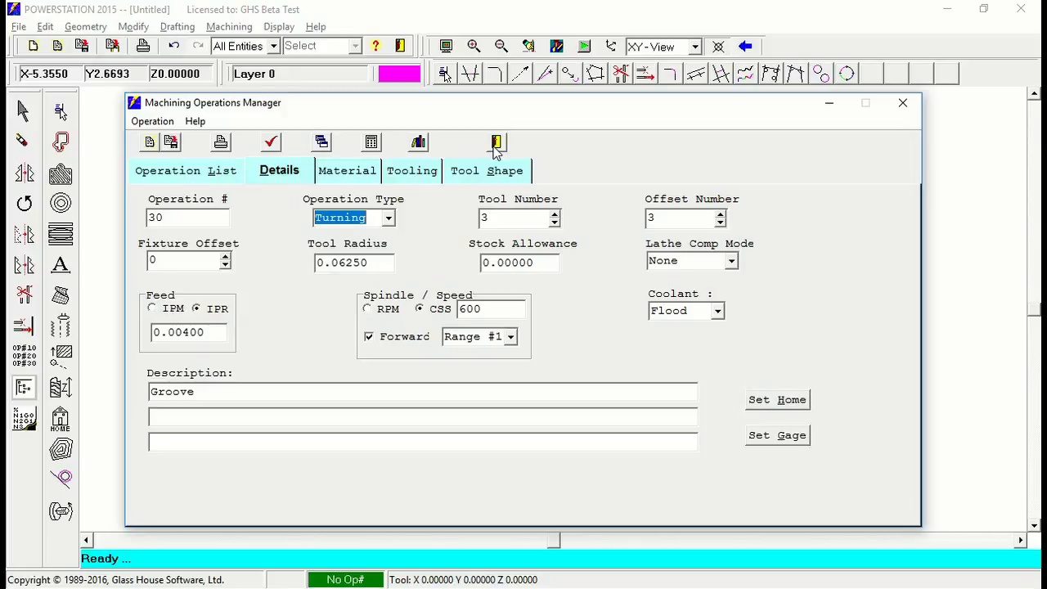
- Make Rough Turn operation 10 the current operation and close the Machining Operations Manager
{"action": "left_click", "coordinate": [211, 177]}
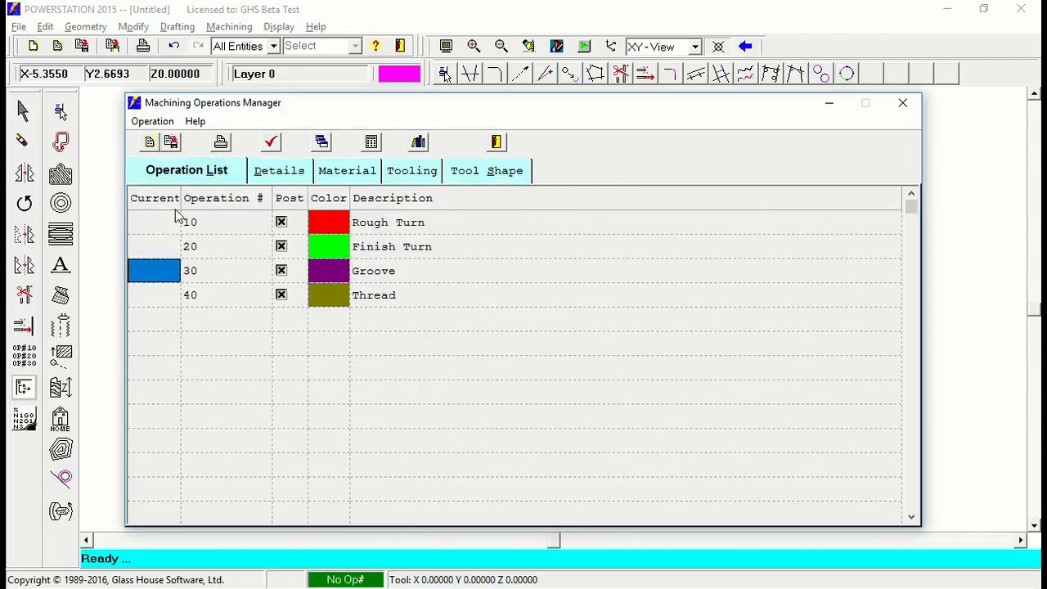
{"action": "left_click", "coordinate": [159, 227]}
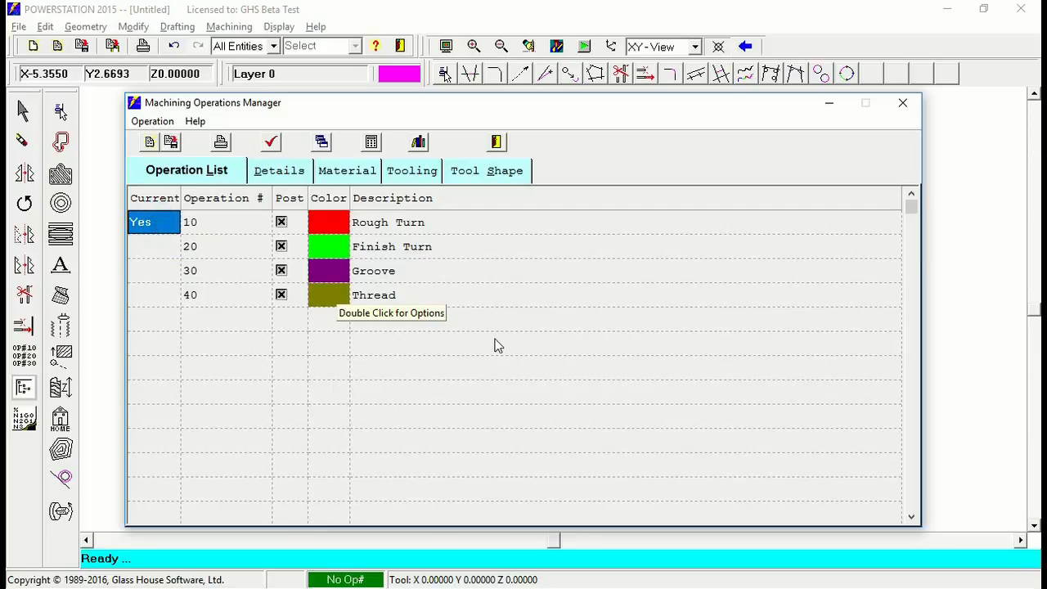
{"action": "left_click", "coordinate": [500, 144]}
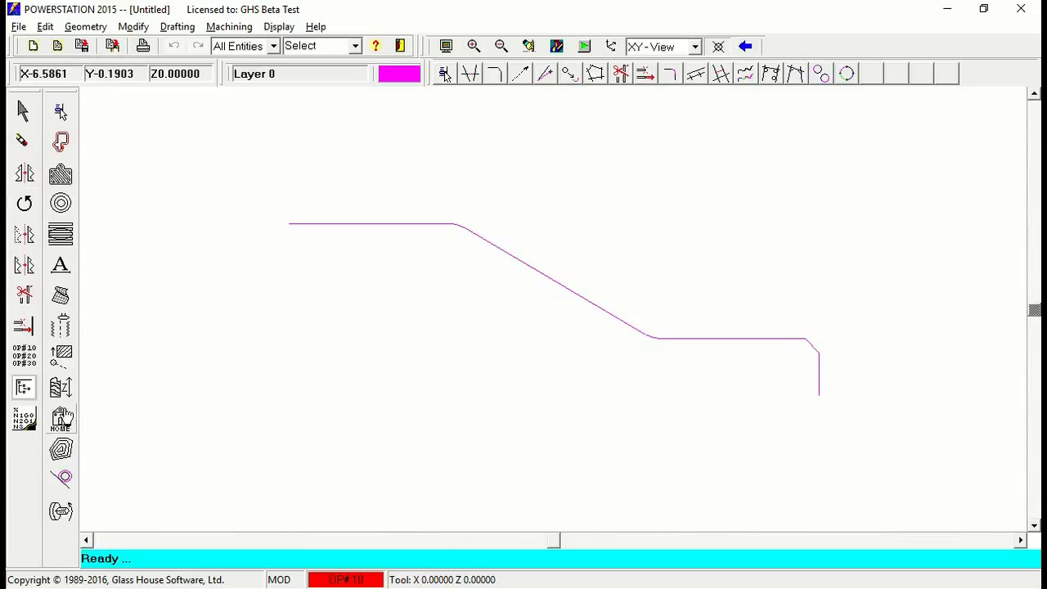
- Set the tool home position for all operations to X 6 and Z 2 in the Machining Operations Manager
{"action": "left_click", "coordinate": [24, 357]}
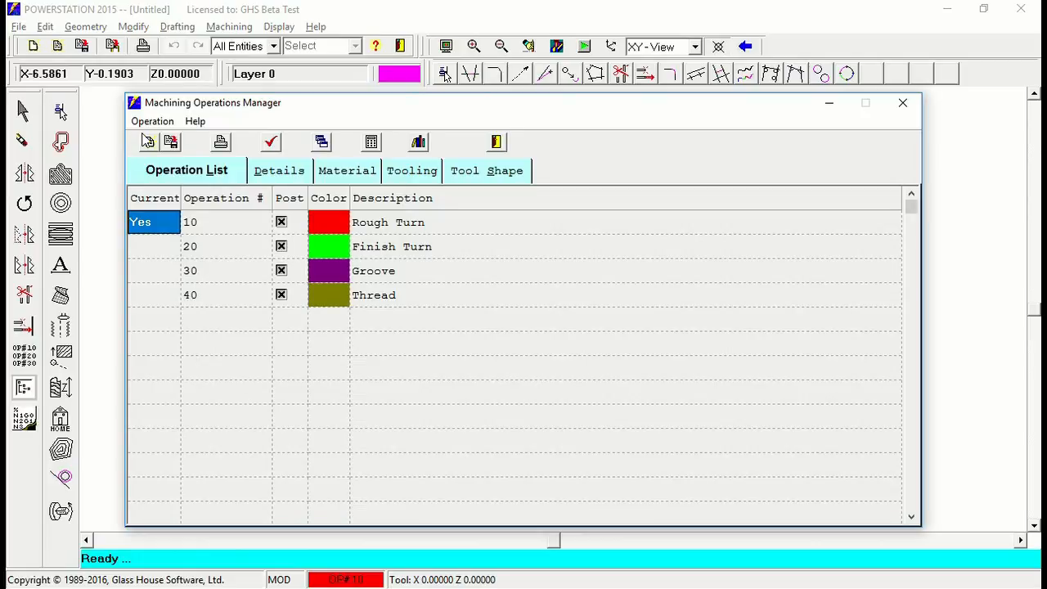
{"action": "left_click", "coordinate": [152, 121]}
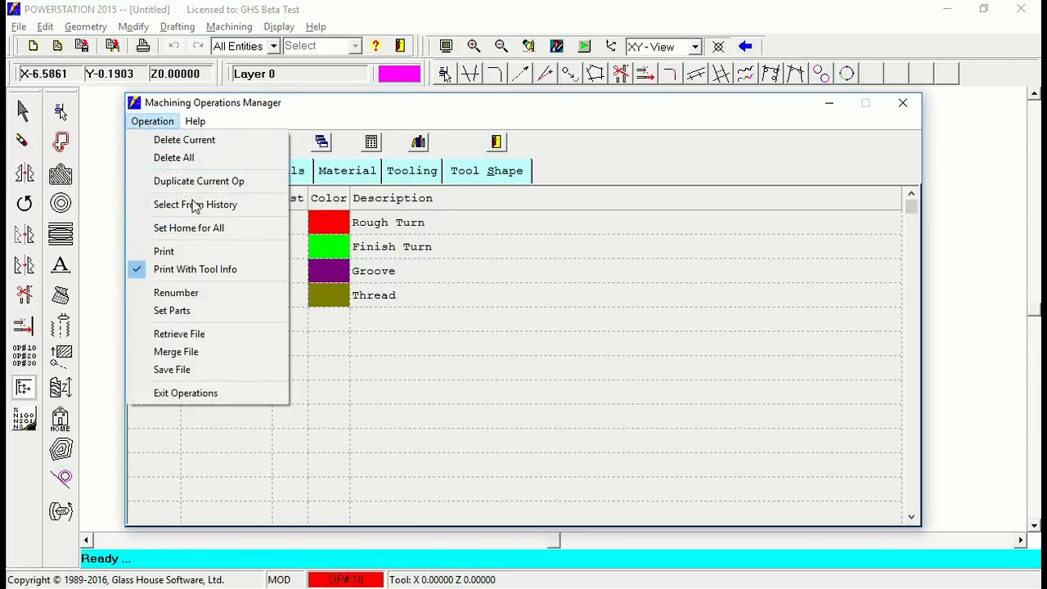
{"action": "left_click", "coordinate": [202, 232]}
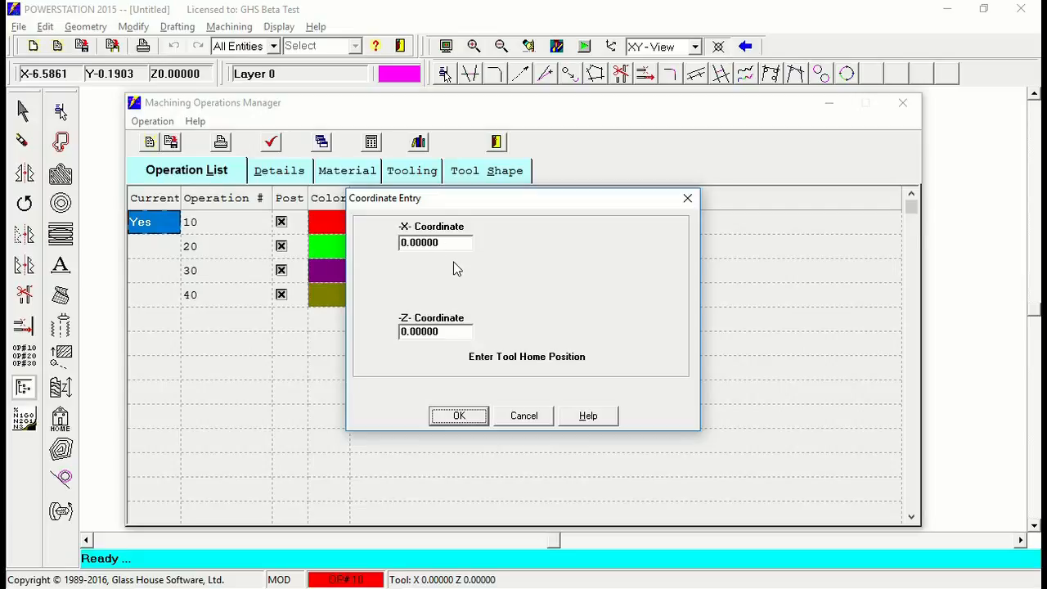
{"action": "left_click_drag", "start_coordinate": [449, 243], "coordinate": [386, 242]}
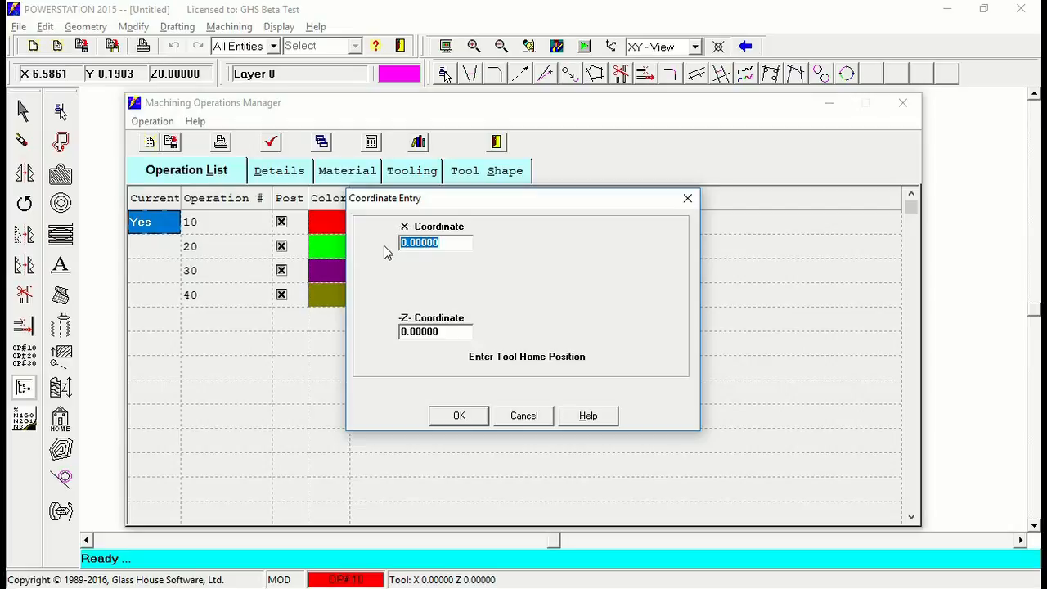
{"action": "type", "text": "6"}
{"action": "left_click_drag", "start_coordinate": [446, 333], "coordinate": [355, 329]}
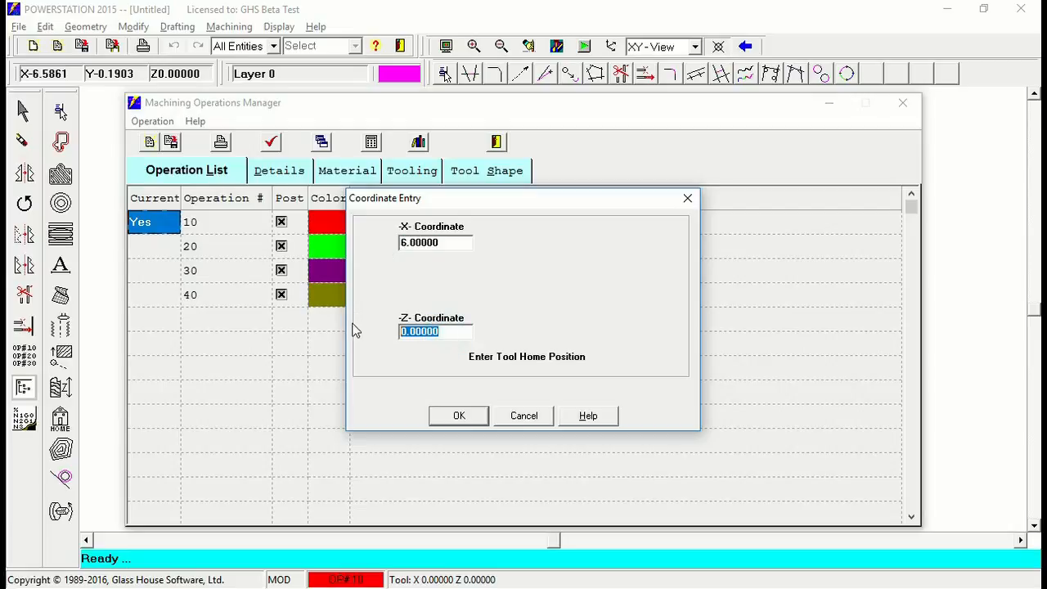
{"action": "type", "text": "2"}
{"action": "left_click", "coordinate": [463, 418]}
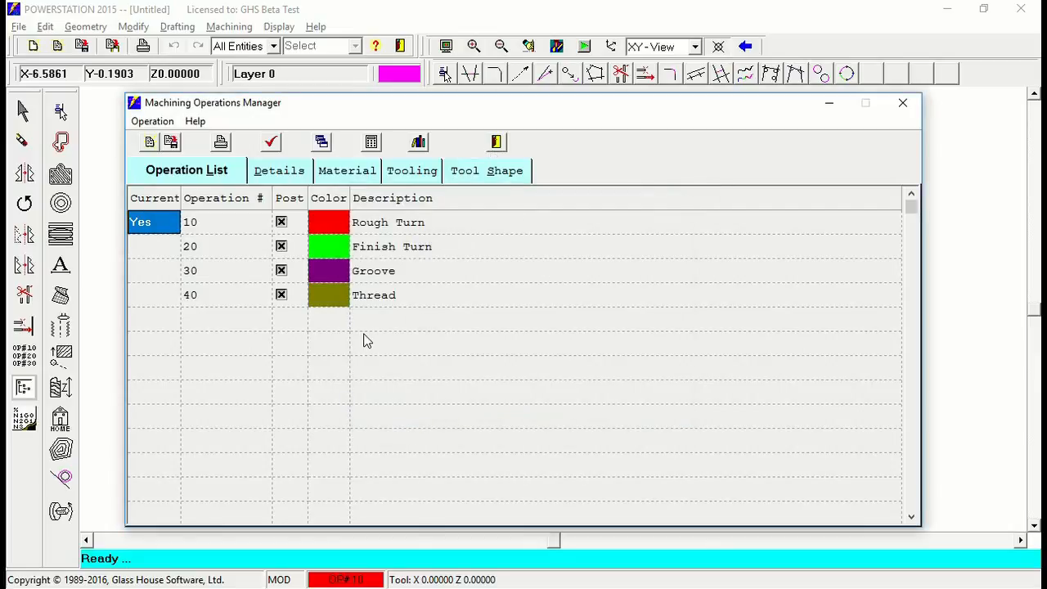
{"action": "left_click", "coordinate": [497, 141]}
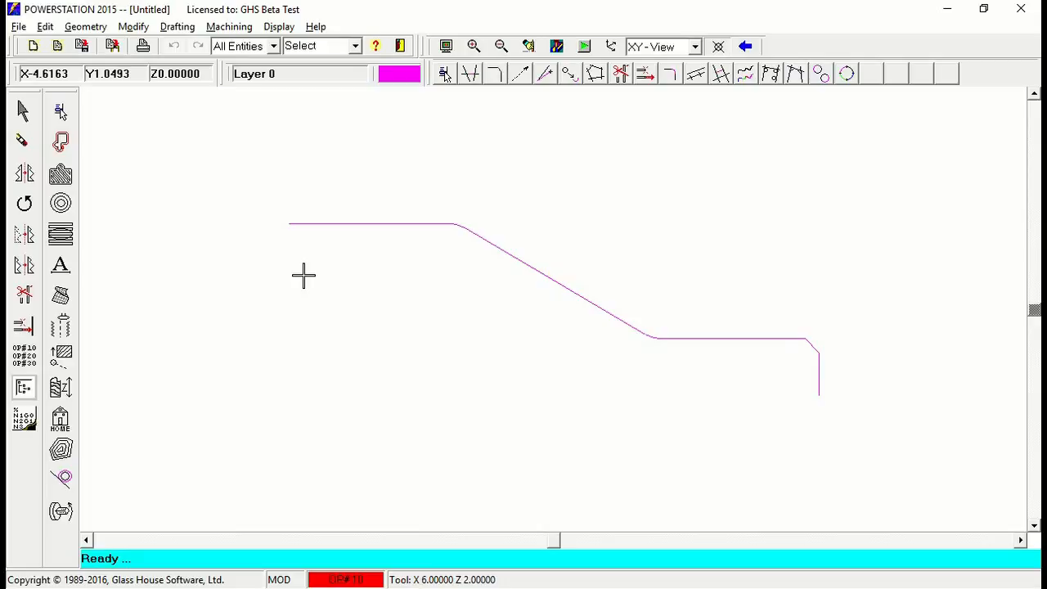
- Describe layer 1 as Machining and layer 0 as Part, and make layer 1 the current layer
{"action": "left_click", "coordinate": [352, 73]}
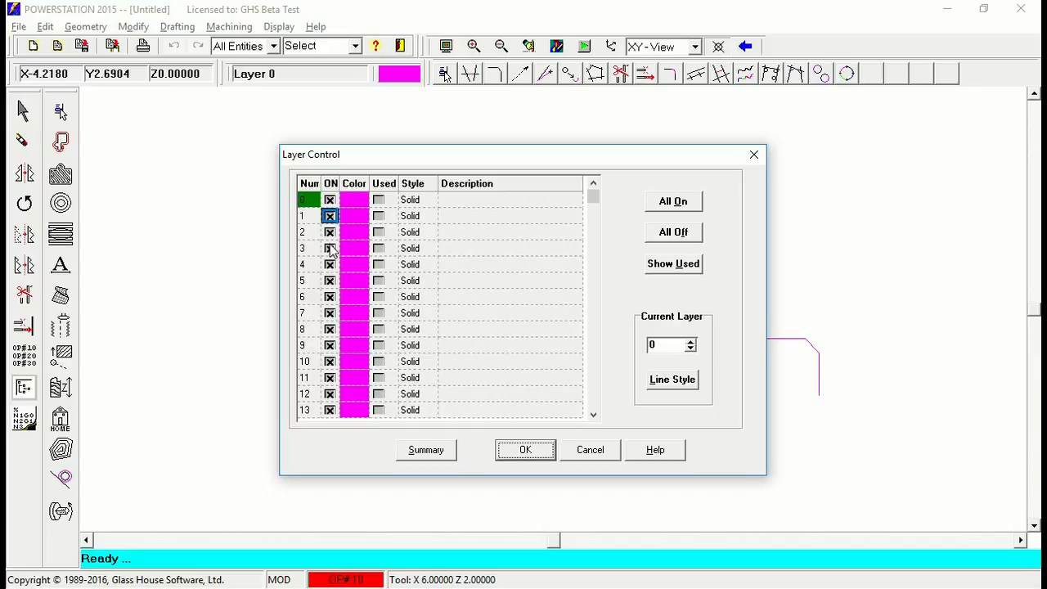
{"action": "left_click", "coordinate": [450, 217]}
{"action": "left_click", "coordinate": [449, 218]}
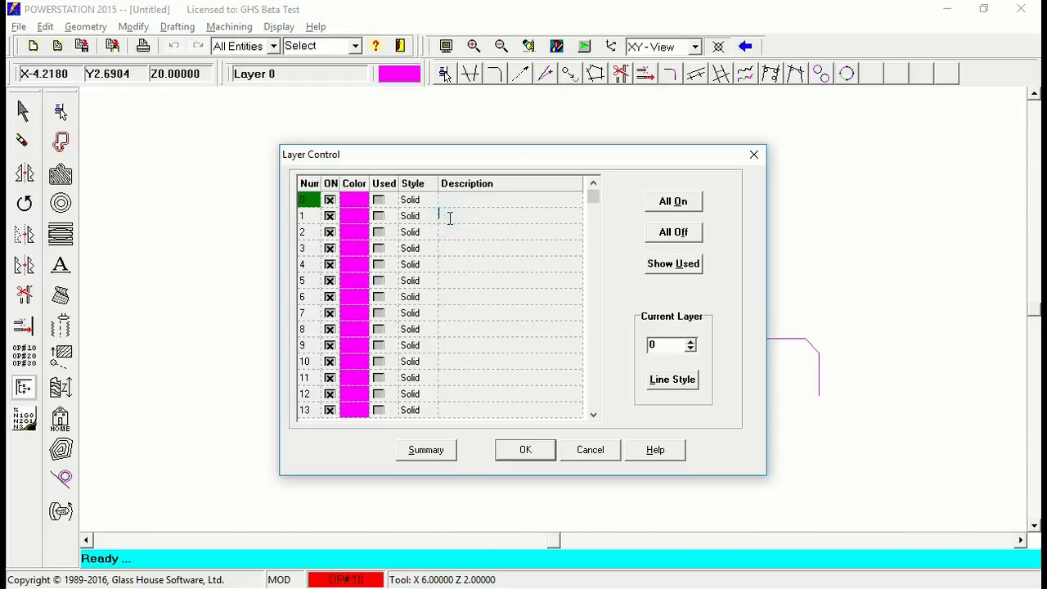
{"action": "type", "text": "Machining"}
{"action": "left_click", "coordinate": [456, 200]}
{"action": "type", "text": "Part"}
{"action": "left_click", "coordinate": [694, 342]}
{"action": "left_click", "coordinate": [528, 448]}
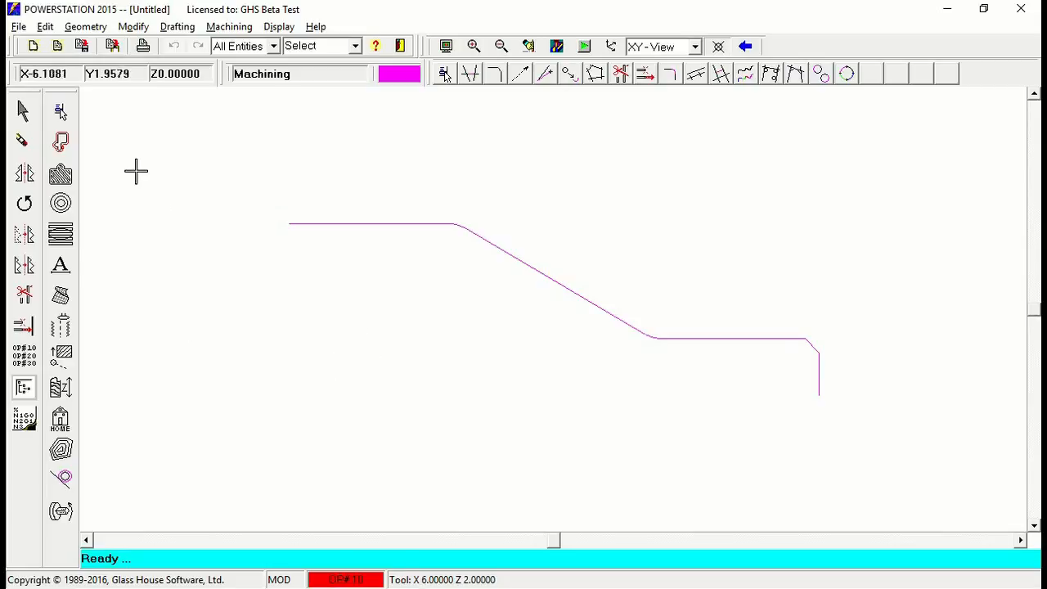
- Switch the displayed machining tools to the Turning set
{"action": "left_click", "coordinate": [234, 31]}
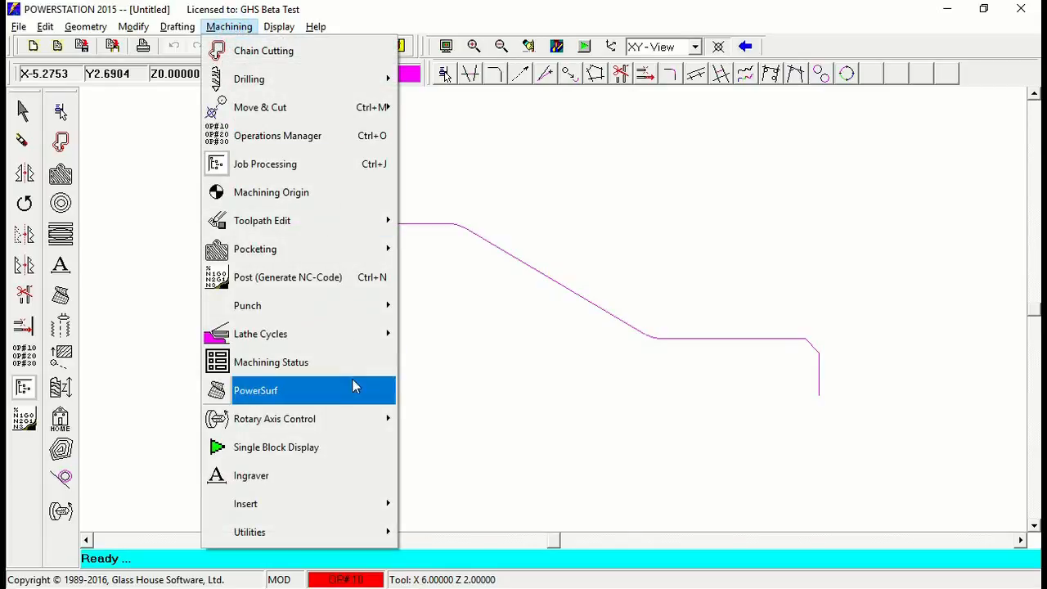
{"action": "mouse_move", "coordinate": [361, 344]}
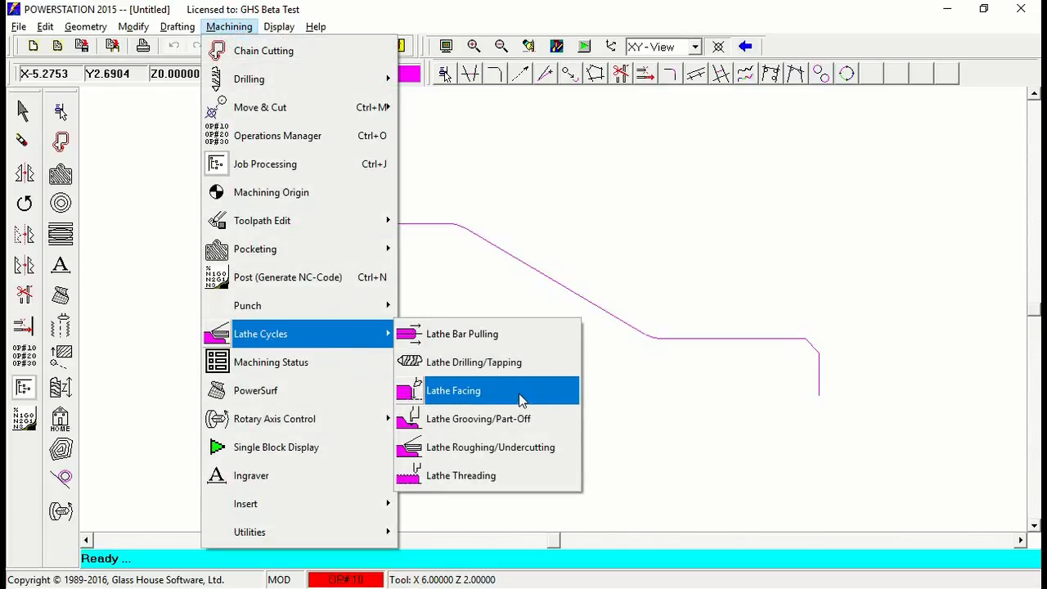
{"action": "left_click", "coordinate": [72, 121]}
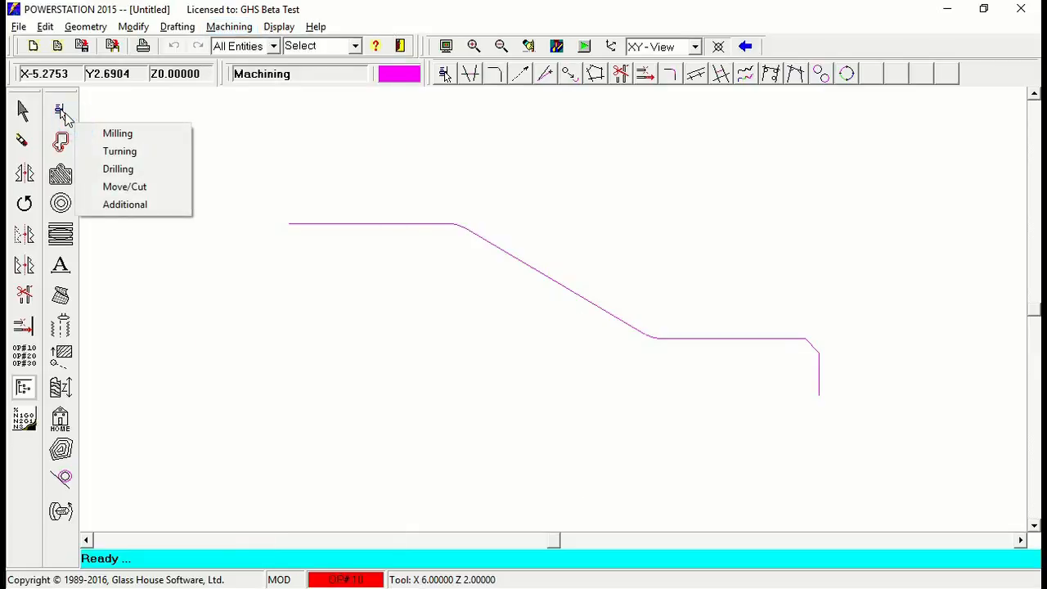
{"action": "left_click", "coordinate": [111, 153]}
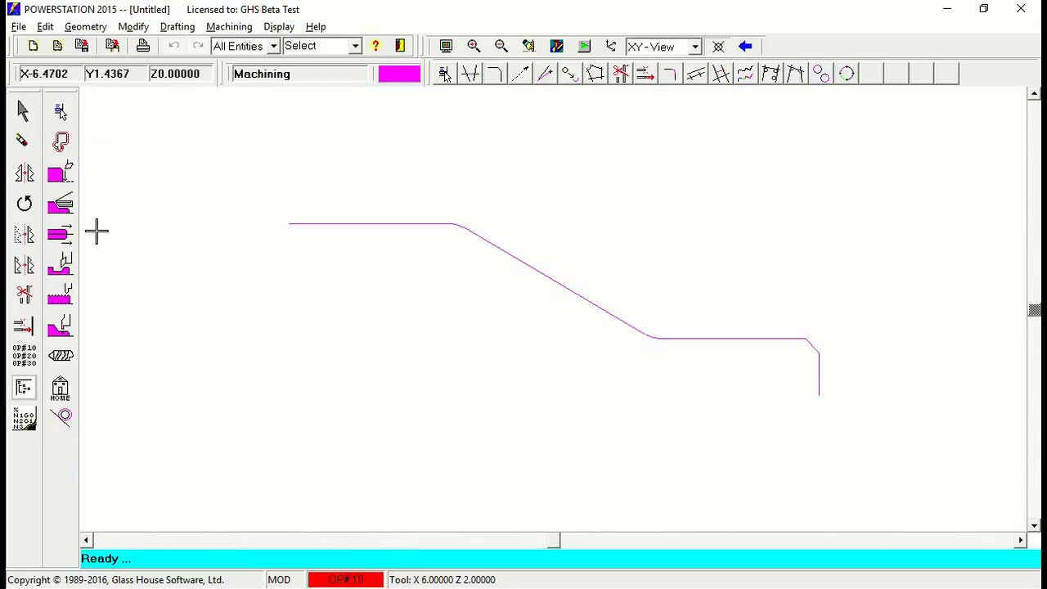
- Create a lathe facing cycle toward the spindle center line with a largest diameter of 3.5 and a stock allowance of 0.03
{"action": "left_click", "coordinate": [58, 181]}
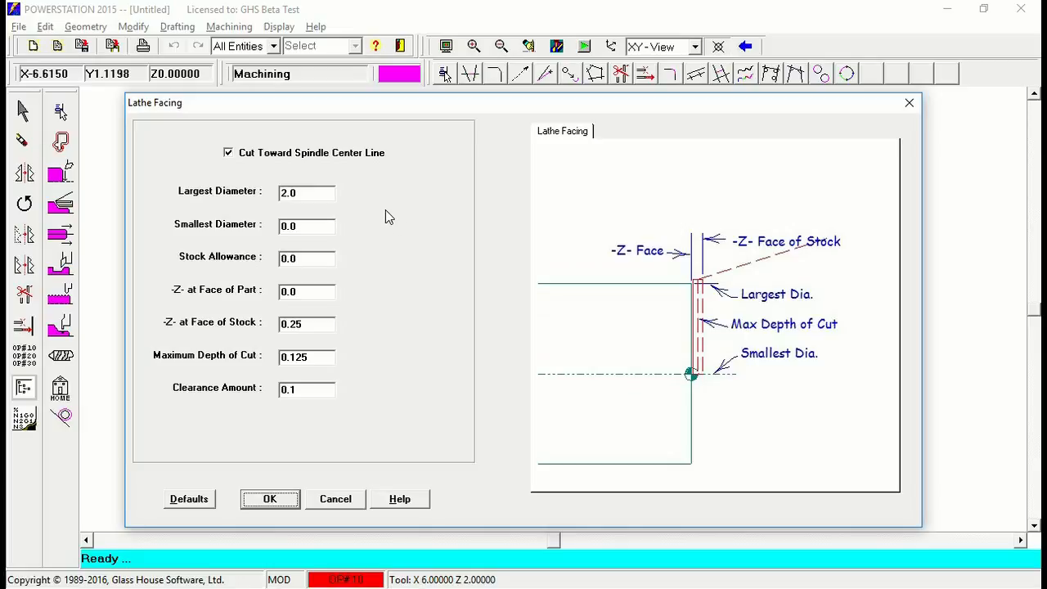
{"action": "double_click", "coordinate": [321, 190]}
{"action": "type", "text": "3.5"}
{"action": "left_click", "coordinate": [323, 261]}
{"action": "type", "text": "3"}
{"action": "key", "text": "Tab"}
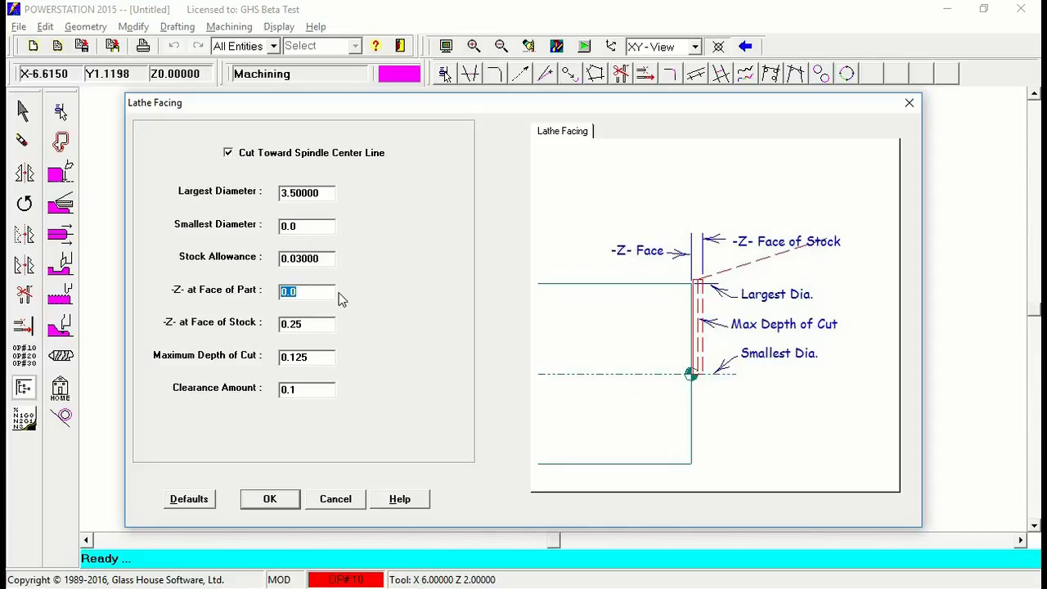
{"action": "left_click", "coordinate": [328, 323]}
{"action": "left_click", "coordinate": [273, 499]}
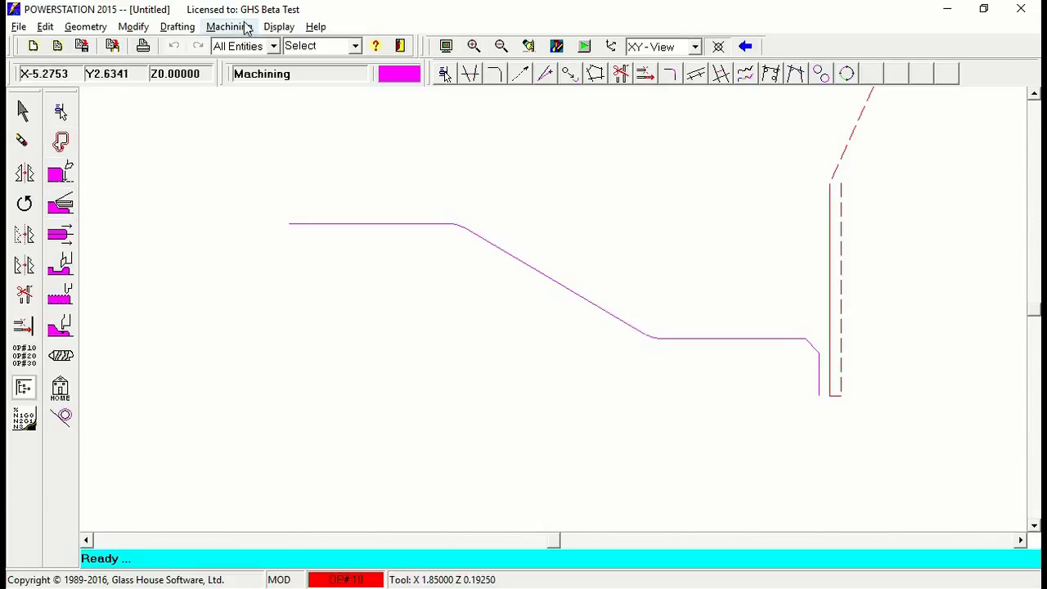
- Start an external lathe roughing operation in the turning direction with a depth of cut per side of 0.125
{"action": "left_click", "coordinate": [66, 210]}
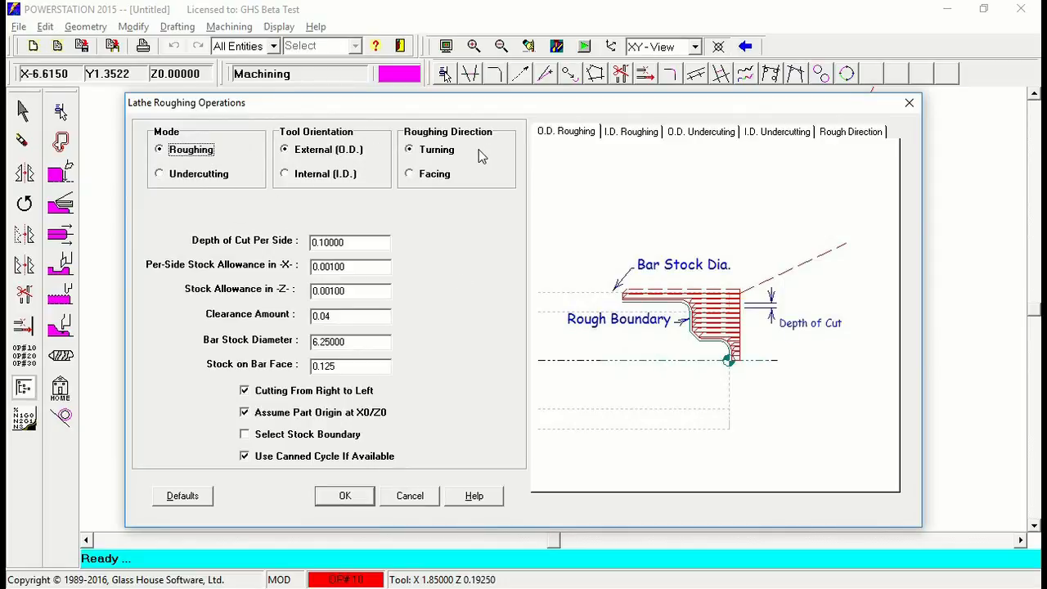
{"action": "left_click", "coordinate": [353, 242]}
{"action": "key", "text": "BackSpace"}
{"action": "key", "text": "BackSpace"}
{"action": "key", "text": "BackSpace"}
{"action": "key", "text": "BackSpace"}
{"action": "key", "text": "BackSpace"}
{"action": "type", "text": ".125"}
{"action": "key", "text": "Tab"}
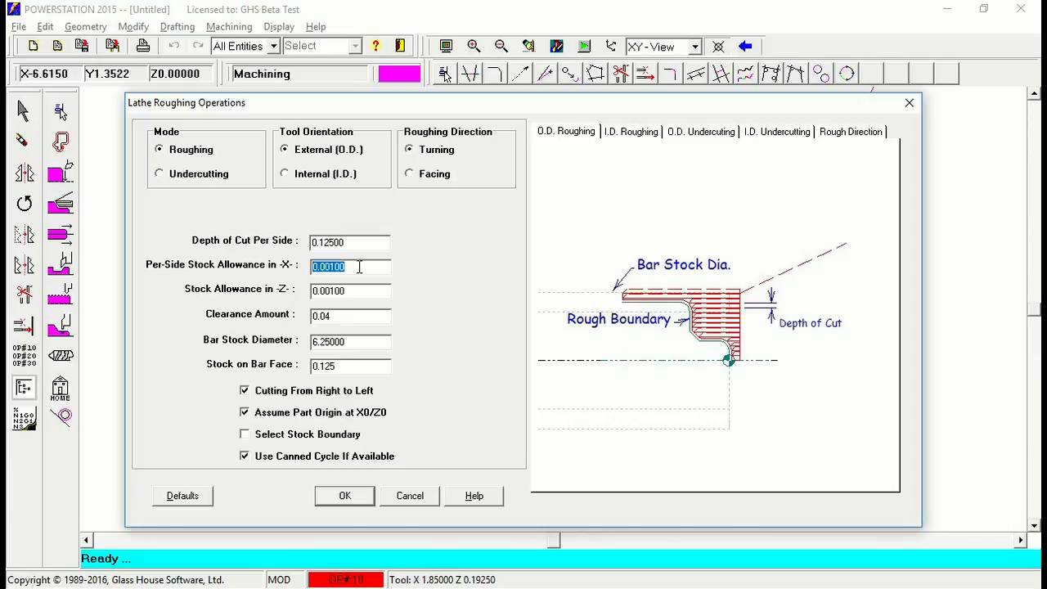
- Set the roughing stock allowances to 0.01 per side in X and 0.03 in Z
{"action": "type", "text": "0.0010"}
{"action": "key", "text": "BackSpace"}
{"action": "key", "text": "BackSpace"}
{"action": "type", "text": "1"}
{"action": "key", "text": "Tab"}
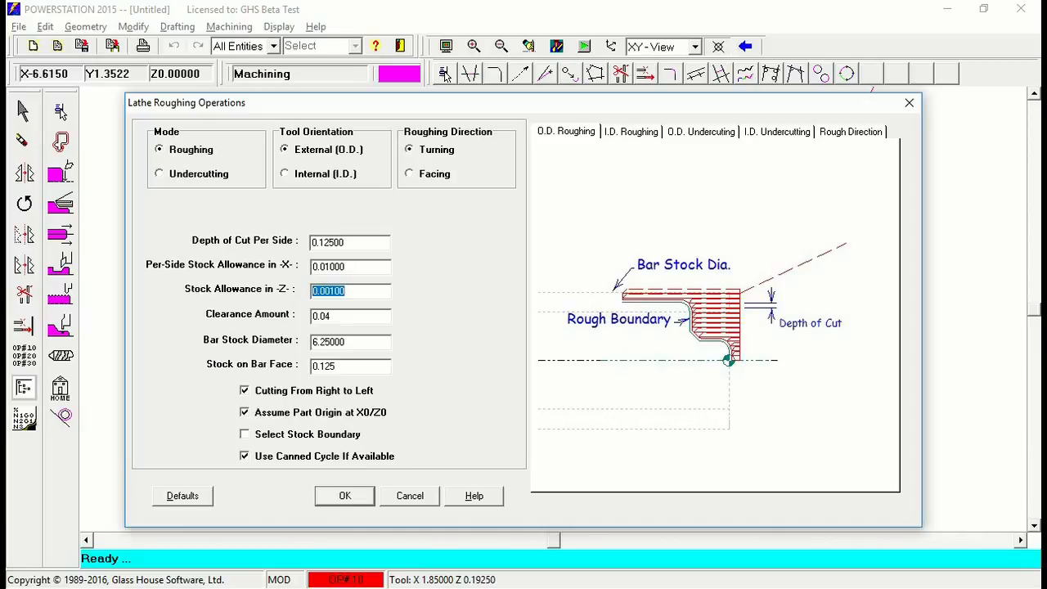
{"action": "key", "text": "End"}
{"action": "key", "text": "BackSpace"}
{"action": "key", "text": "BackSpace"}
{"action": "key", "text": "BackSpace"}
{"action": "key", "text": "BackSpace"}
{"action": "type", "text": "30"}
- Set the roughing stock allowances to 0.001 per side in X and 0.01 in Z, with a clearance amount of 0.1
{"action": "key", "text": "shift+Tab"}
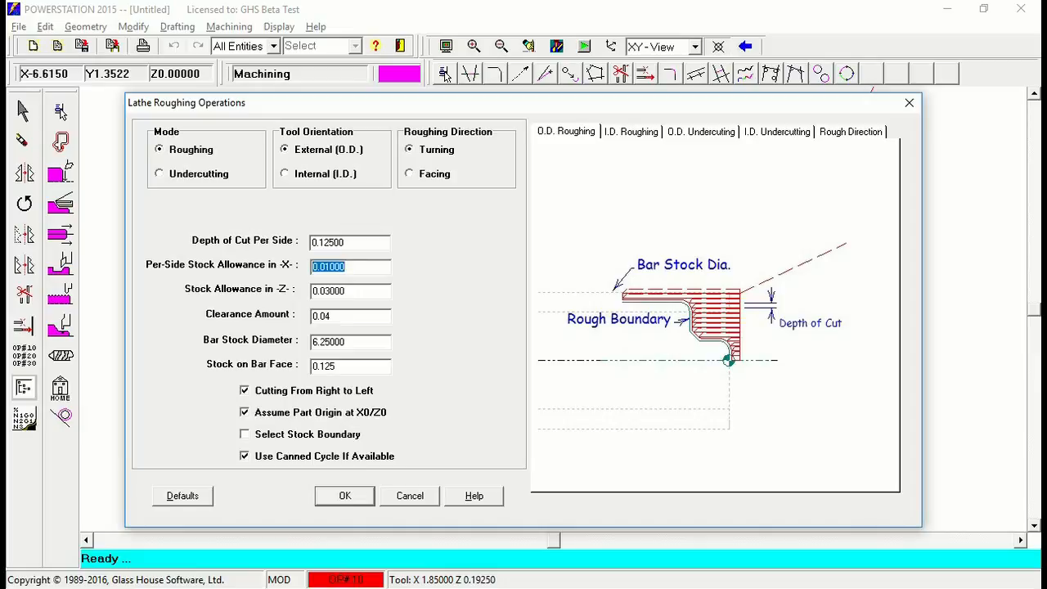
{"action": "type", "text": ".001"}
{"action": "key", "text": "Tab"}
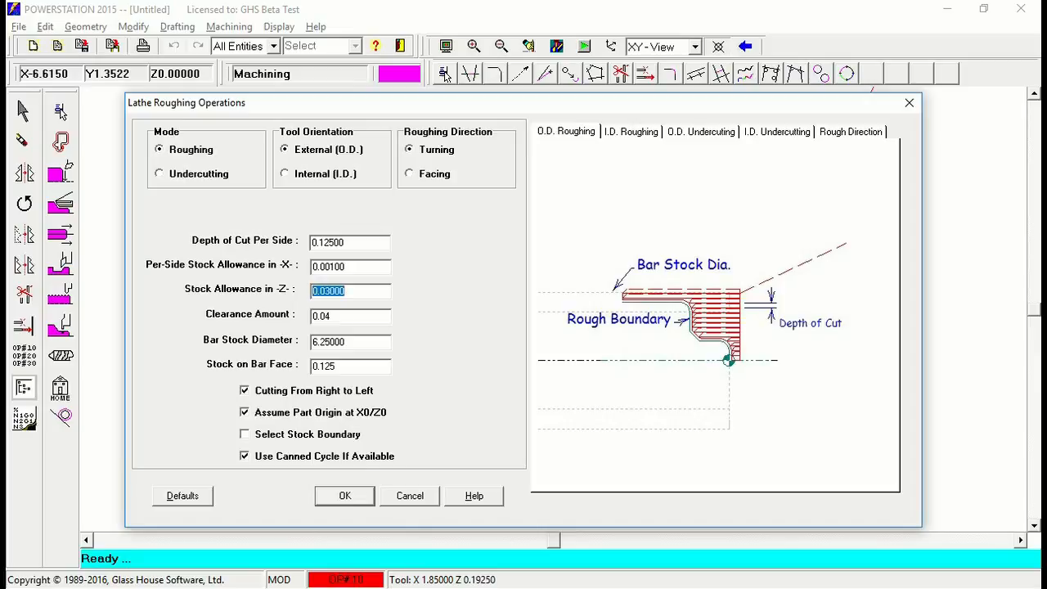
{"action": "type", "text": ".01"}
{"action": "key", "text": "Tab"}
{"action": "type", "text": ".1"}
{"action": "key", "text": "Tab"}
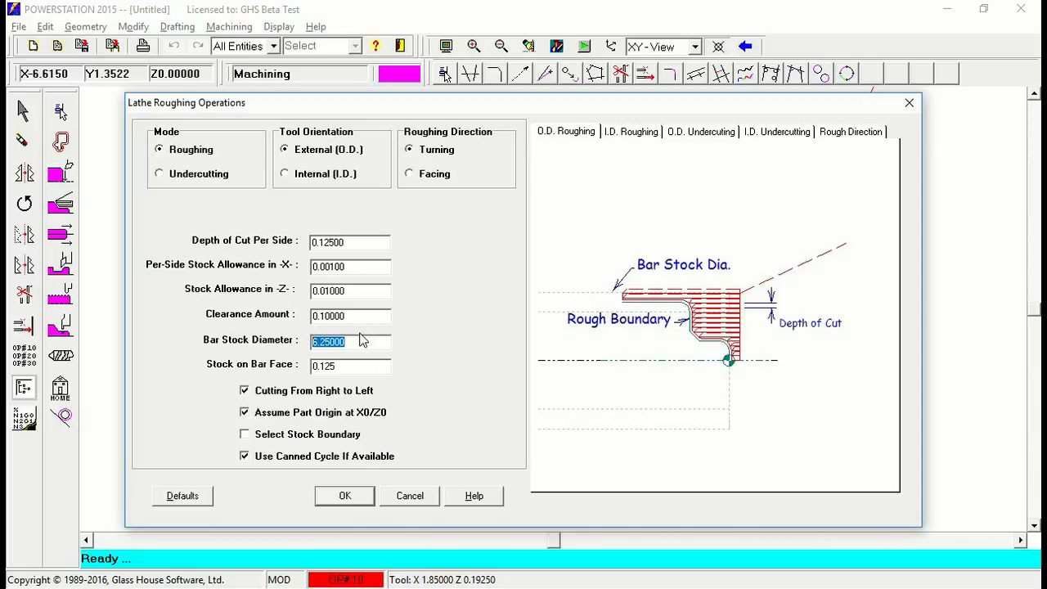
- Set the bar stock diameter to 3.5 and the stock on the bar face to 0, and accept the roughing settings
{"action": "type", "text": "3.5"}
{"action": "key", "text": "Tab"}
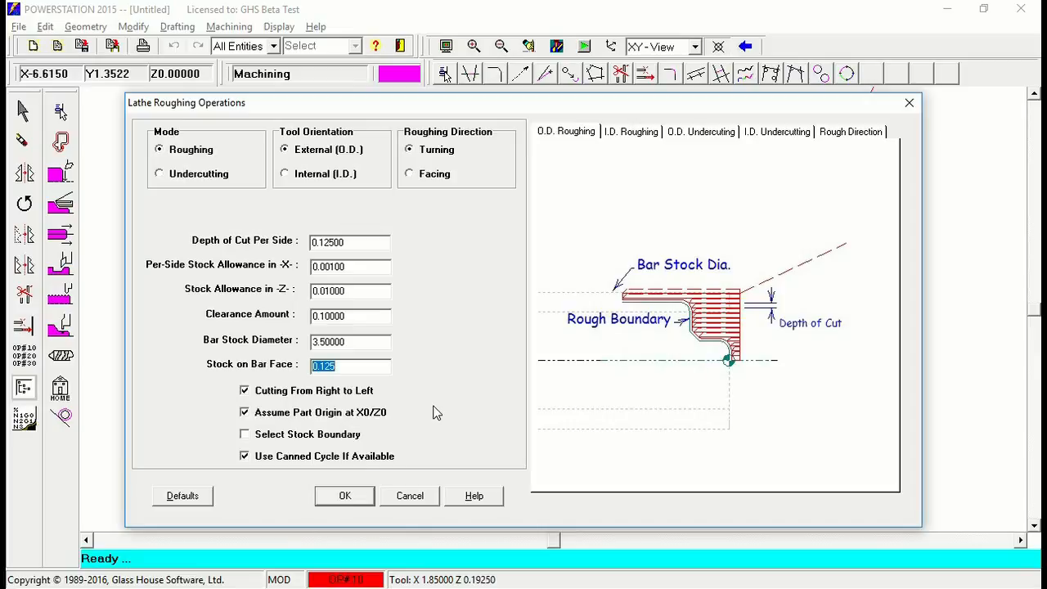
{"action": "type", "text": "0"}
{"action": "key", "text": "Tab"}
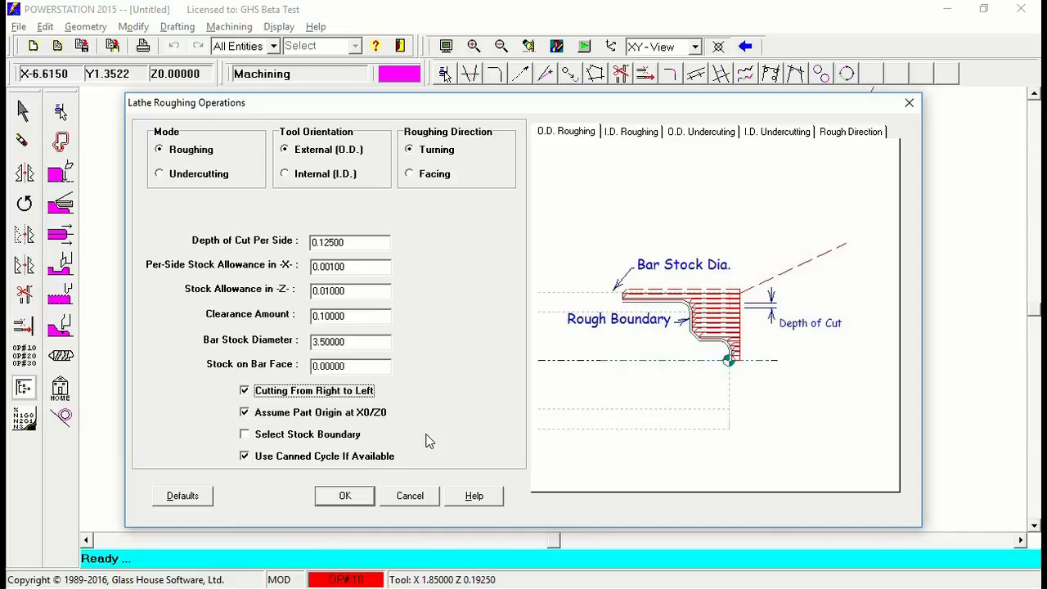
{"action": "left_click", "coordinate": [345, 496]}
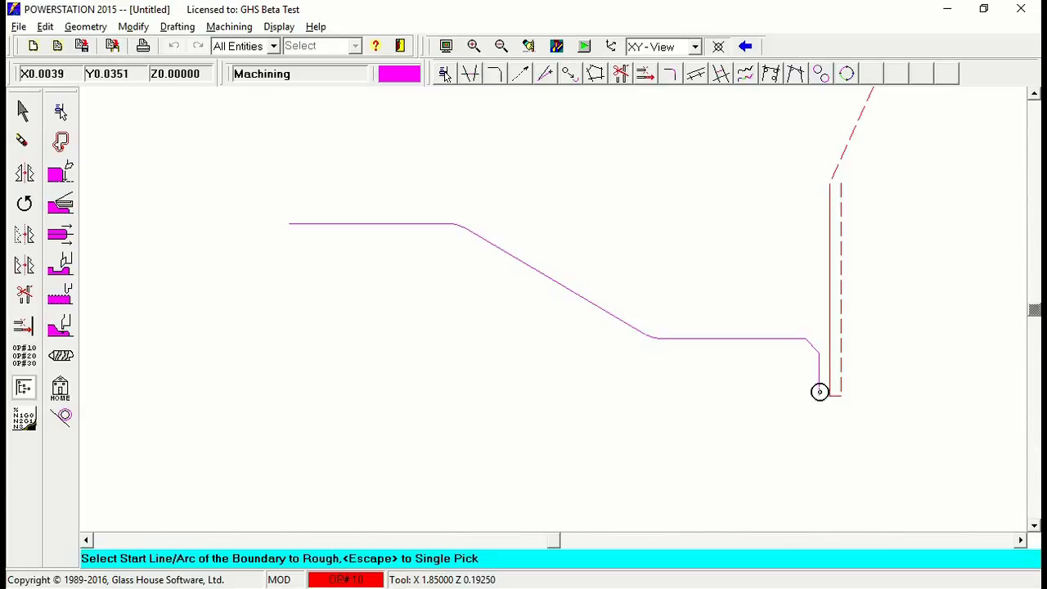
- Chain the whole part profile from the vertical front face line as the rough boundary and offset the roughing toolpath to its outer side
{"action": "left_click", "coordinate": [818, 391]}
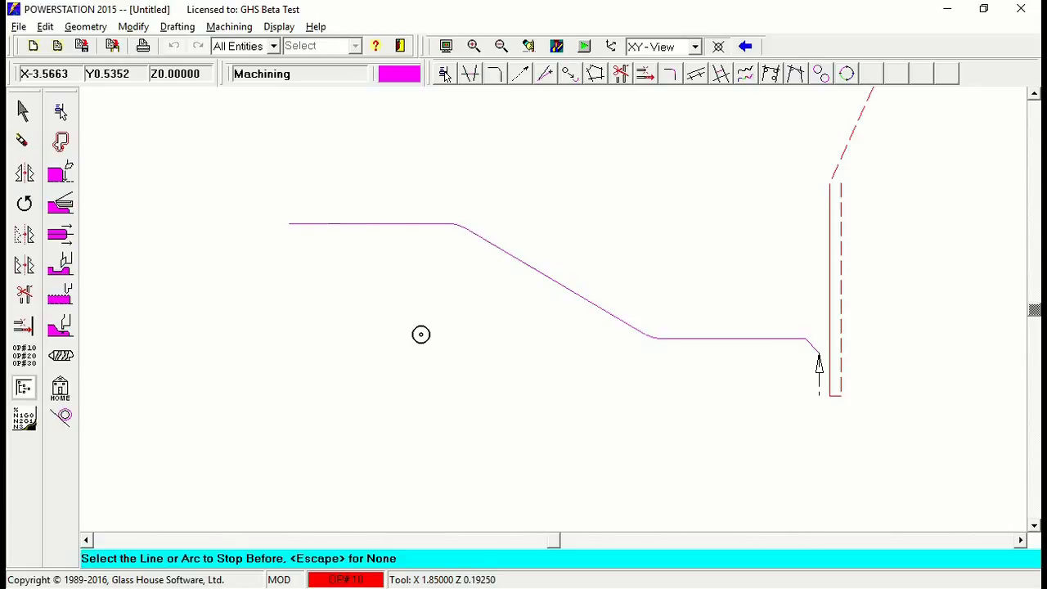
{"action": "key", "text": "Escape"}
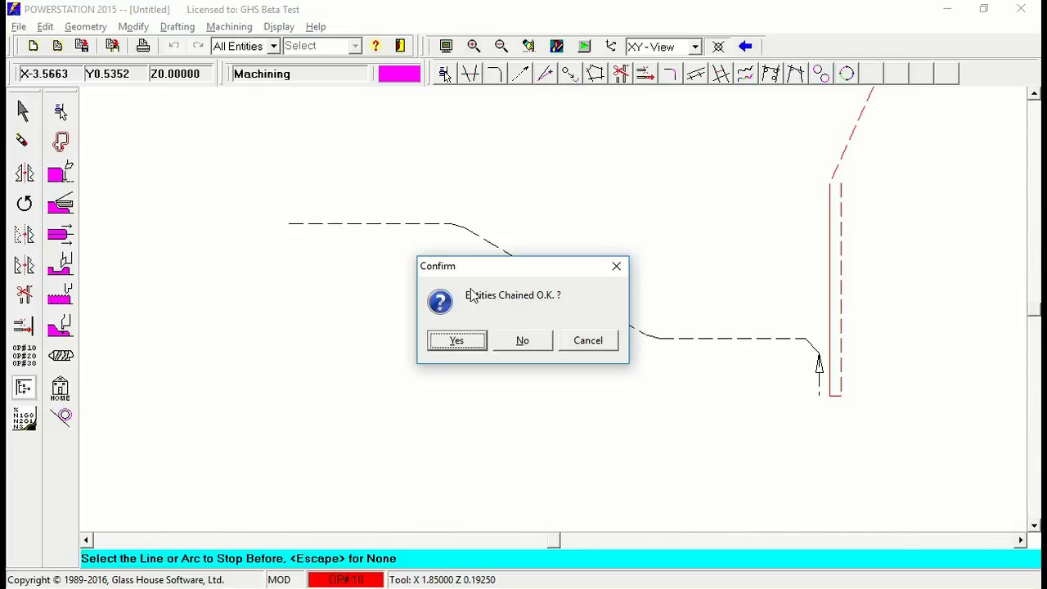
{"action": "left_click", "coordinate": [472, 349]}
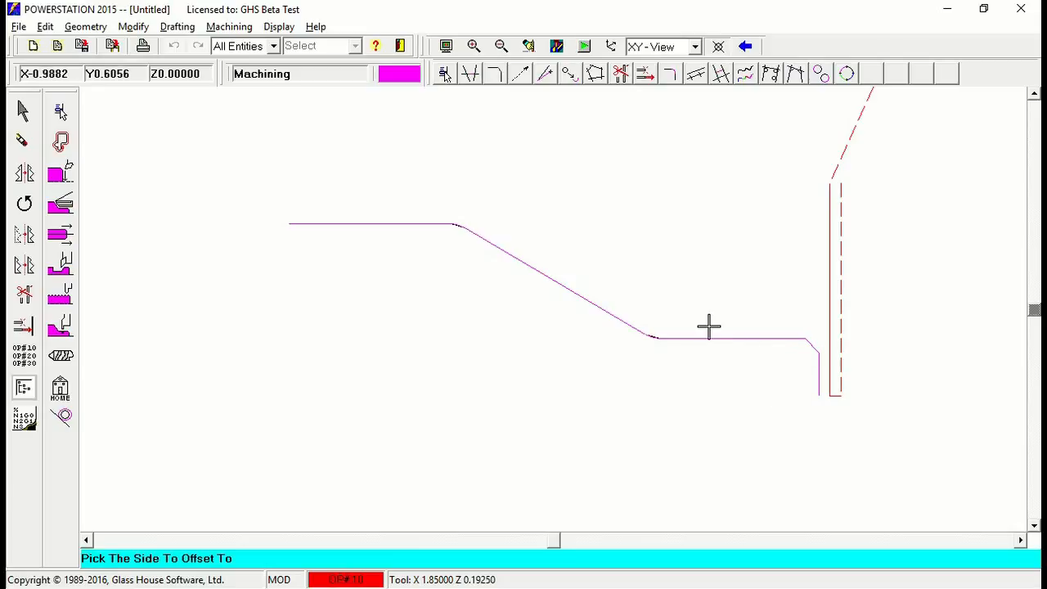
{"action": "left_click", "coordinate": [828, 374]}
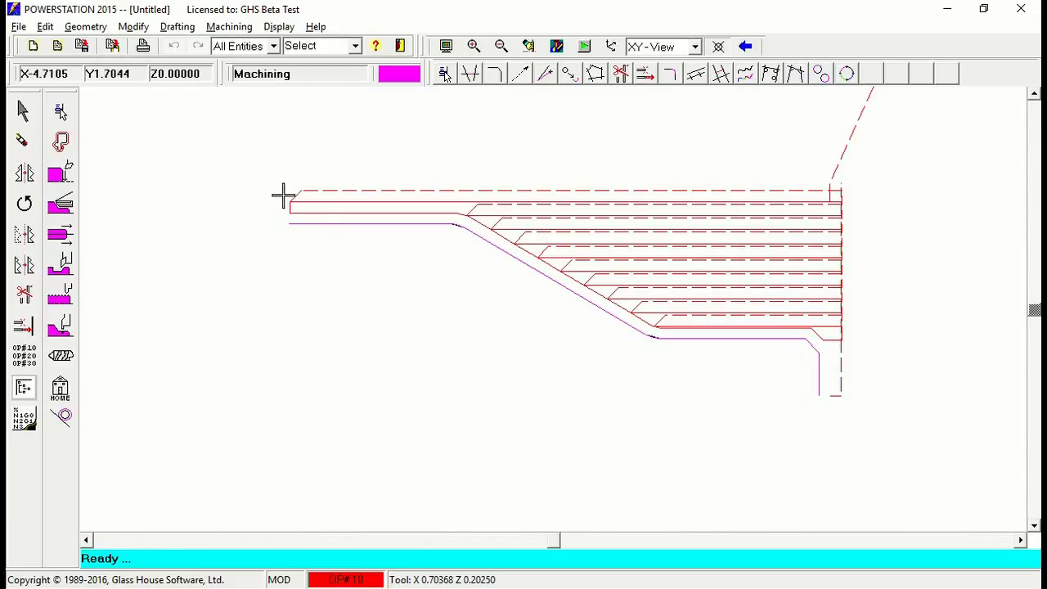
- Save the drawing as lesson2.PSD in the DRAW folder, replacing the existing file
{"action": "left_click", "coordinate": [19, 27]}
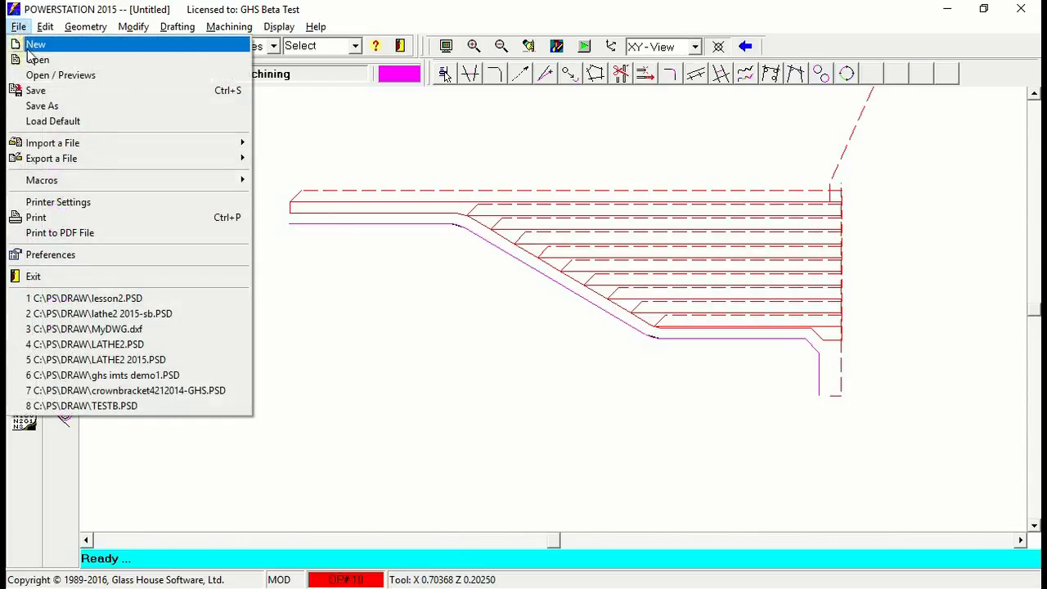
{"action": "left_click", "coordinate": [41, 92]}
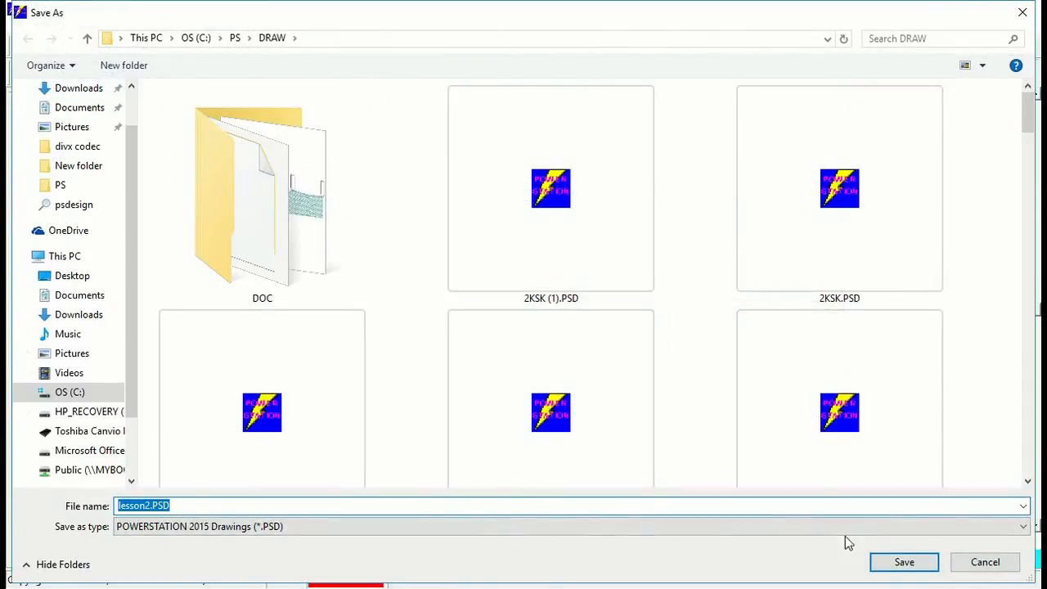
{"action": "left_click", "coordinate": [905, 563]}
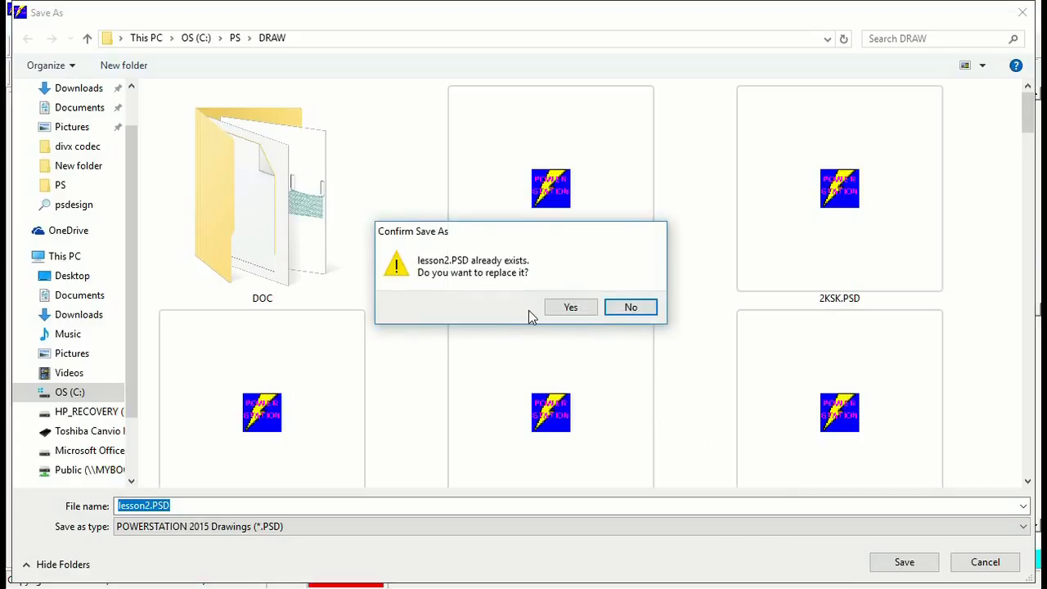
{"action": "left_click", "coordinate": [570, 310]}
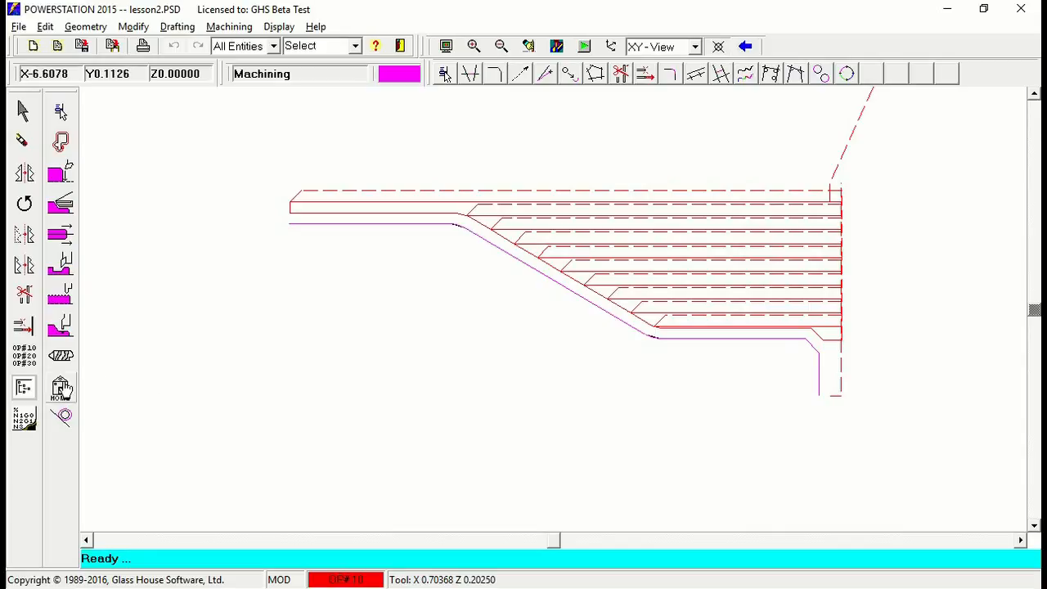
- Make Rough Turn operation 10 current and send the tool to its home position in rapid mode
{"action": "left_click", "coordinate": [61, 390]}
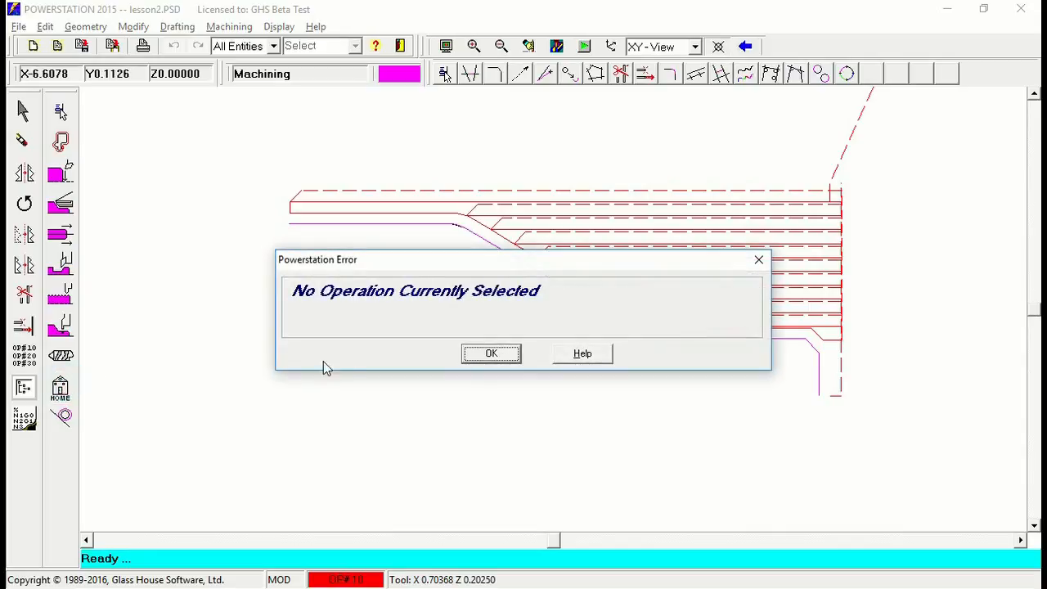
{"action": "left_click", "coordinate": [499, 357]}
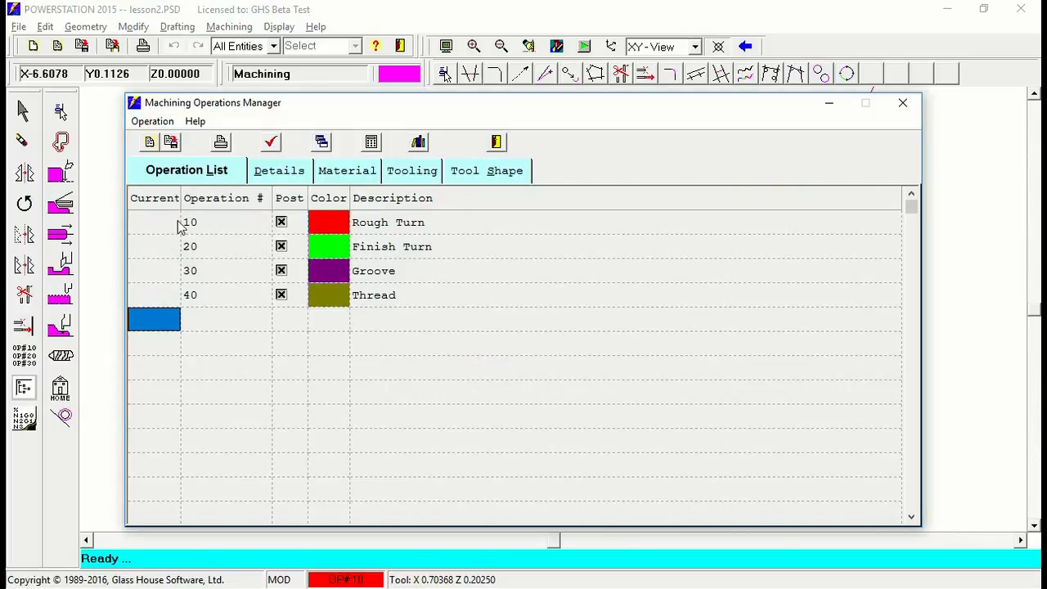
{"action": "left_click", "coordinate": [144, 222]}
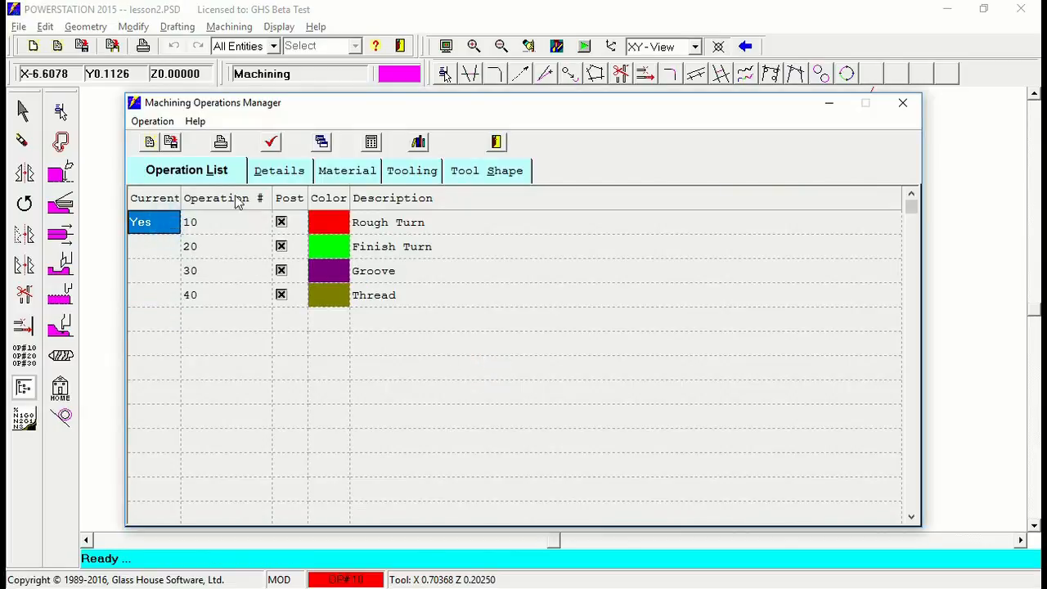
{"action": "left_click", "coordinate": [497, 142]}
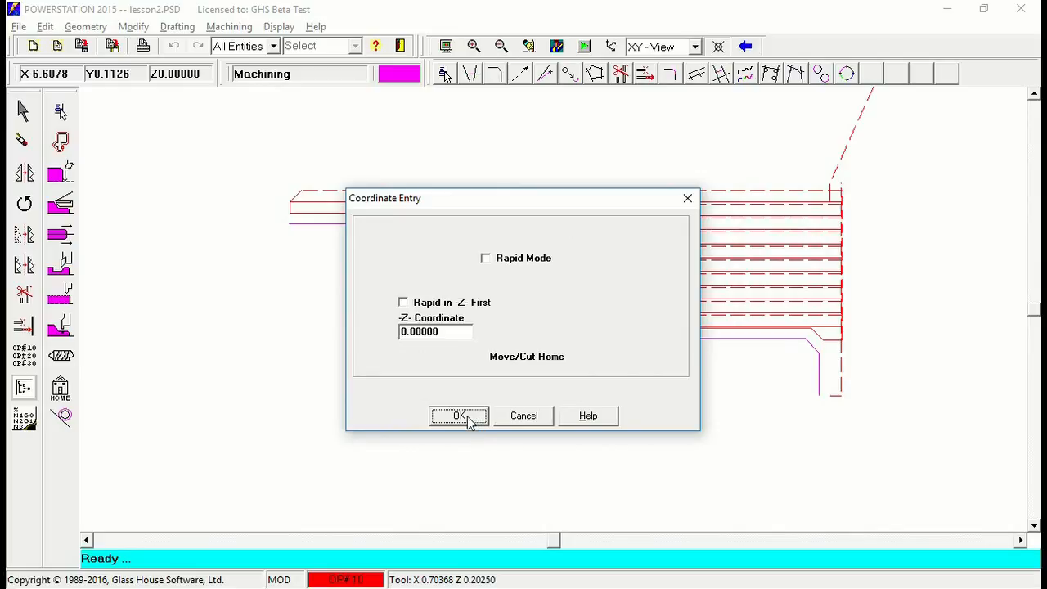
{"action": "left_click", "coordinate": [485, 258]}
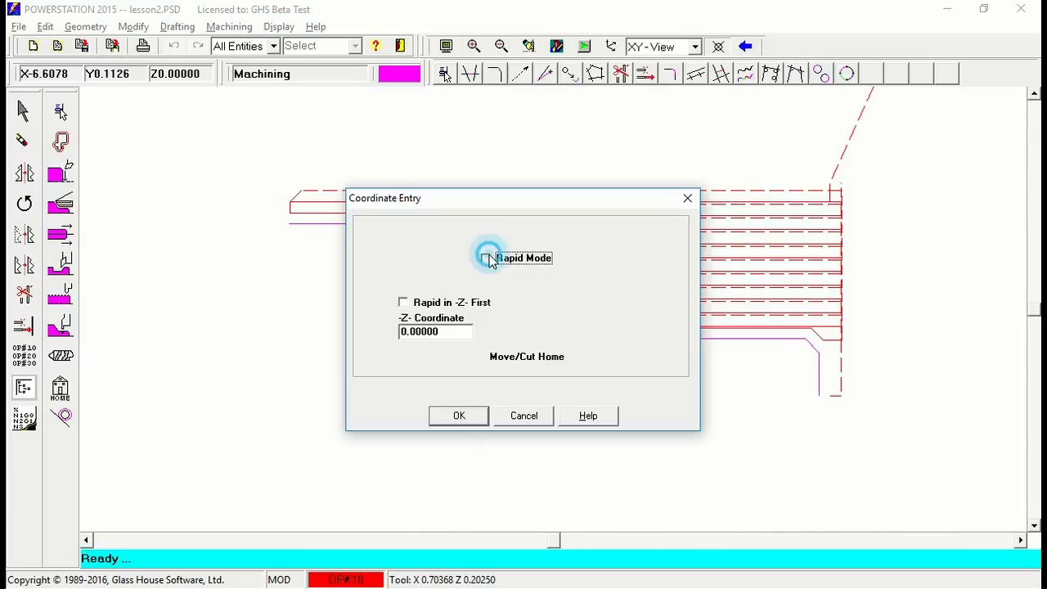
{"action": "left_click", "coordinate": [452, 415]}
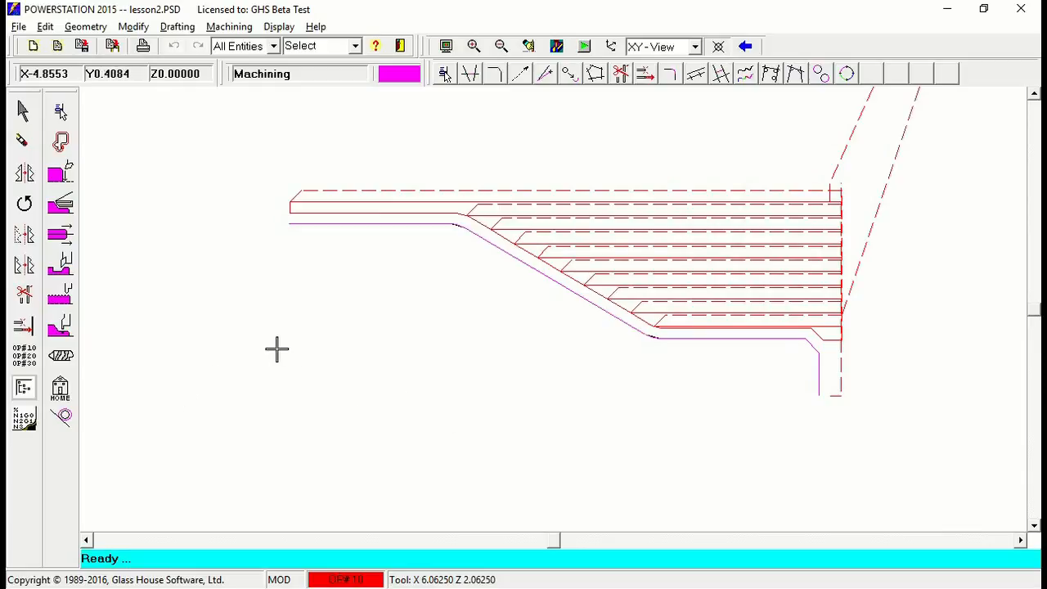
- Make Finish Turn operation 20 the current operation and close the Machining Operations Manager
{"action": "left_click", "coordinate": [24, 357]}
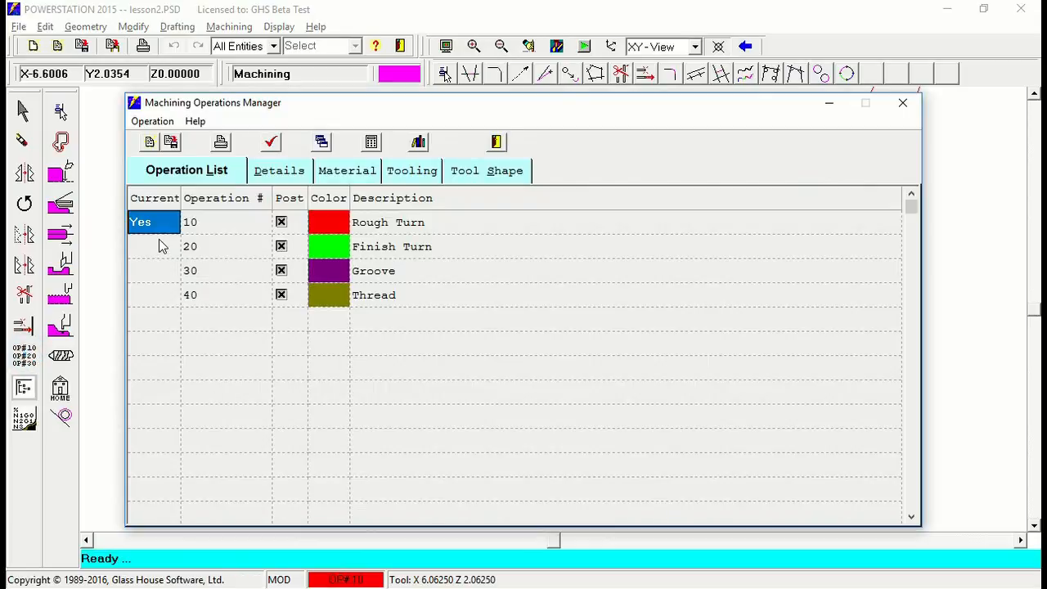
{"action": "left_click", "coordinate": [160, 246]}
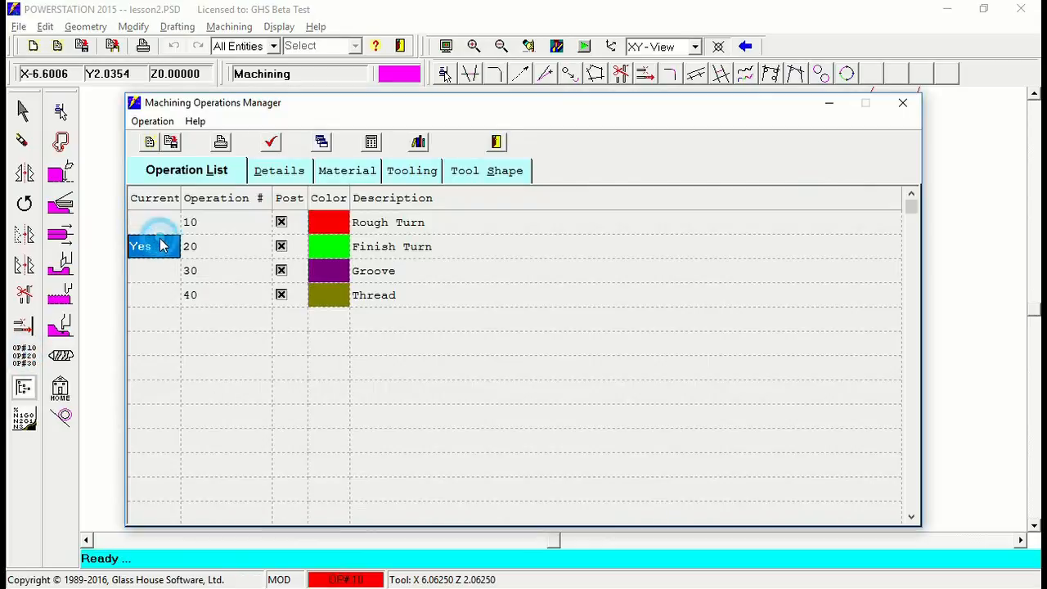
{"action": "left_click", "coordinate": [497, 141]}
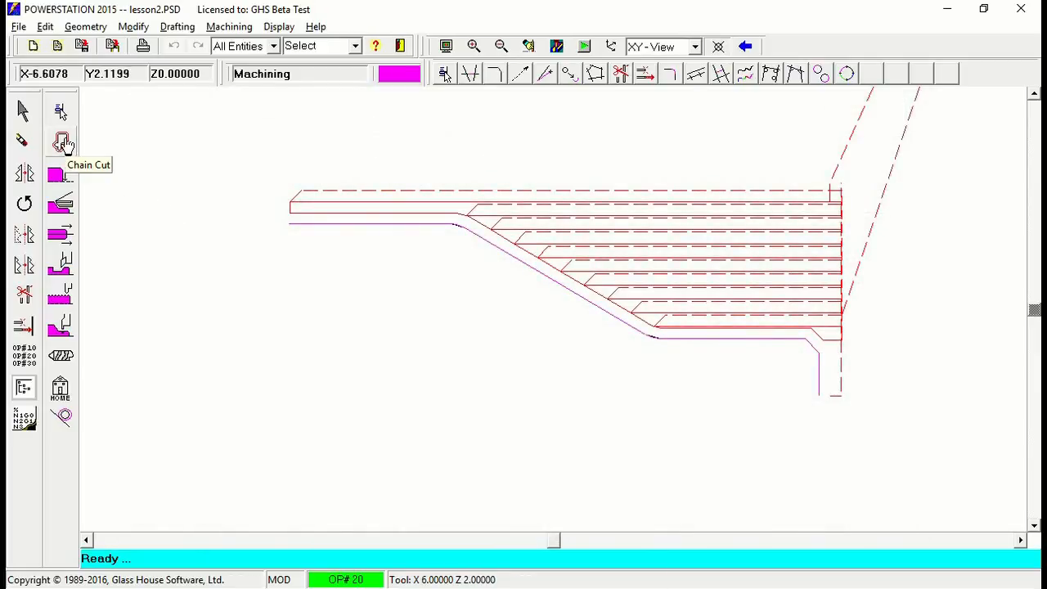
- Chain the whole part profile from the vertical front face line for a Chain Cut and offset it to the outer side
{"action": "left_click", "coordinate": [68, 146]}
{"action": "left_click", "coordinate": [64, 142]}
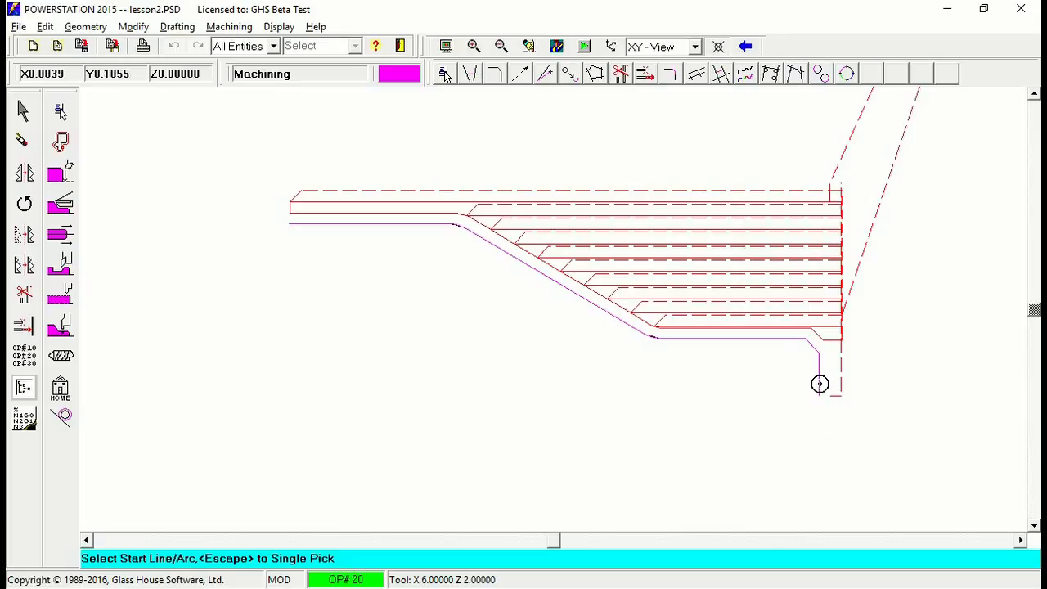
{"action": "left_click", "coordinate": [819, 384]}
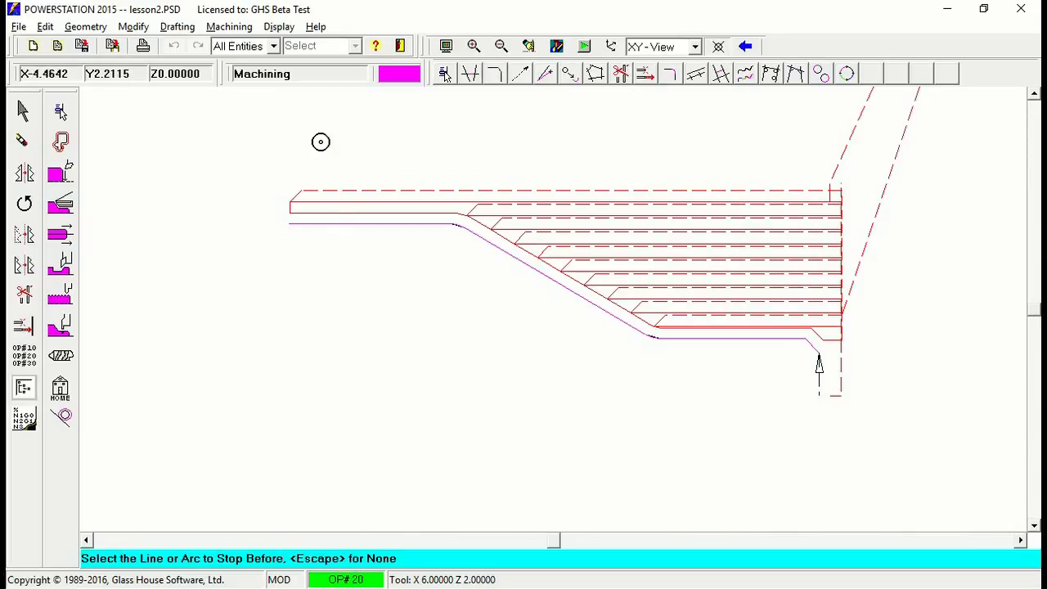
{"action": "key", "text": "Escape"}
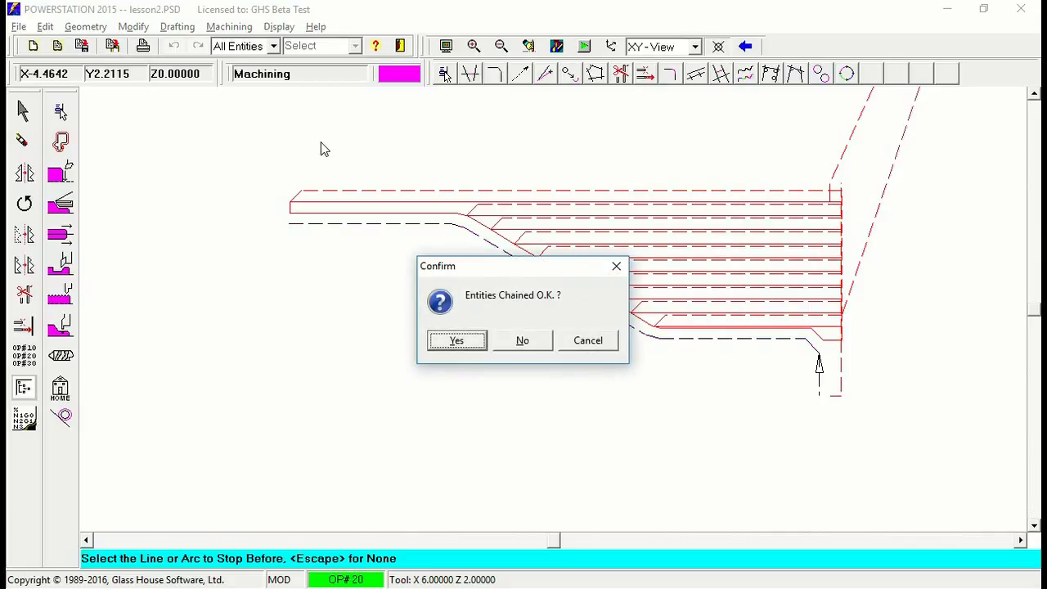
{"action": "left_click", "coordinate": [469, 346]}
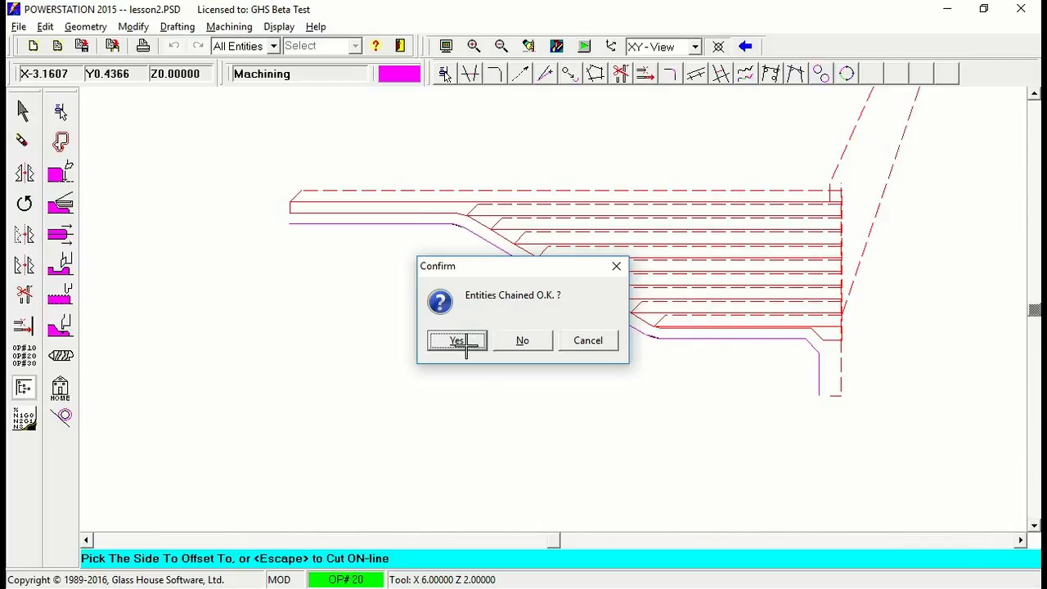
{"action": "left_click", "coordinate": [836, 365]}
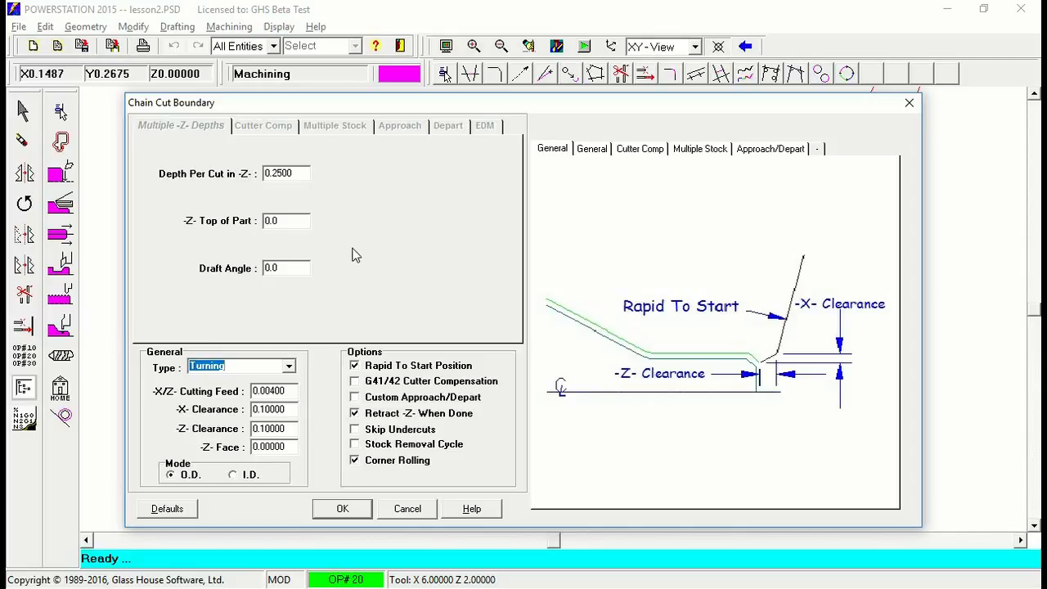
- Turn on G41/42 cutter compensation for the chain cut and set a Linear In approach with a length of 0.2
{"action": "left_click", "coordinate": [355, 382]}
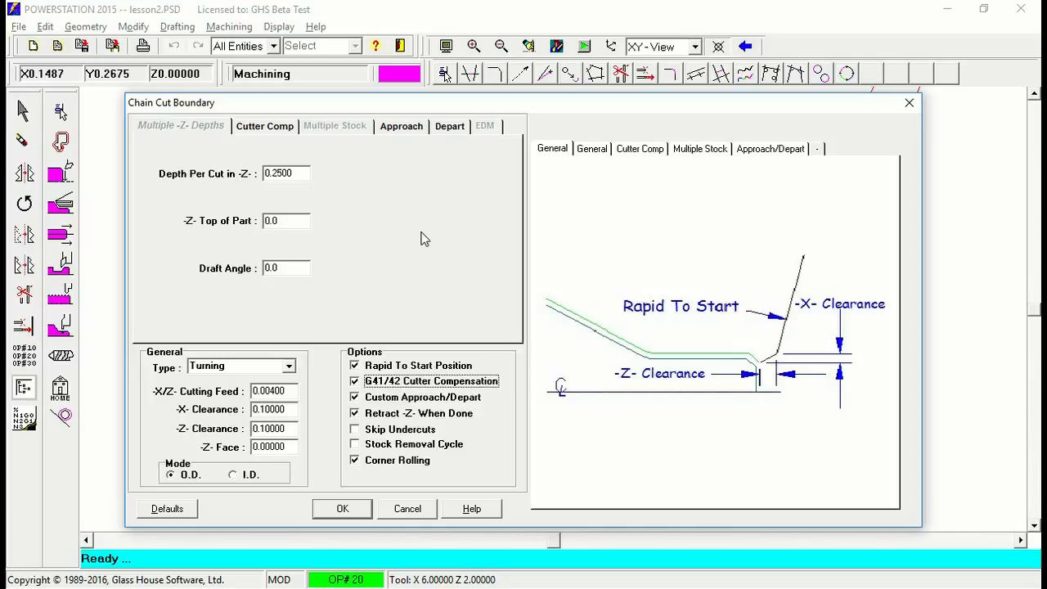
{"action": "left_click", "coordinate": [275, 130]}
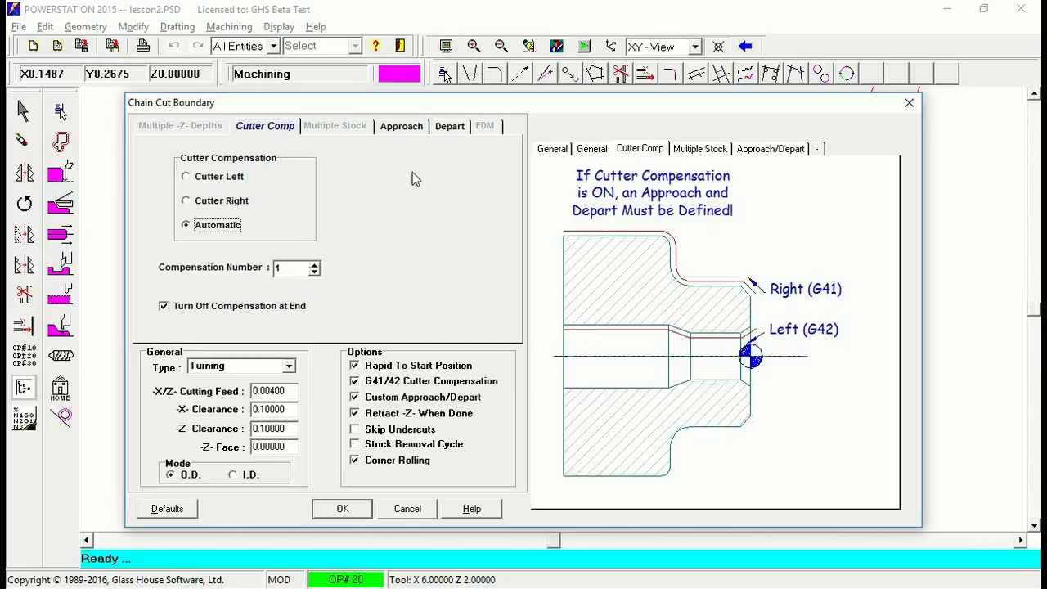
{"action": "left_click", "coordinate": [403, 128]}
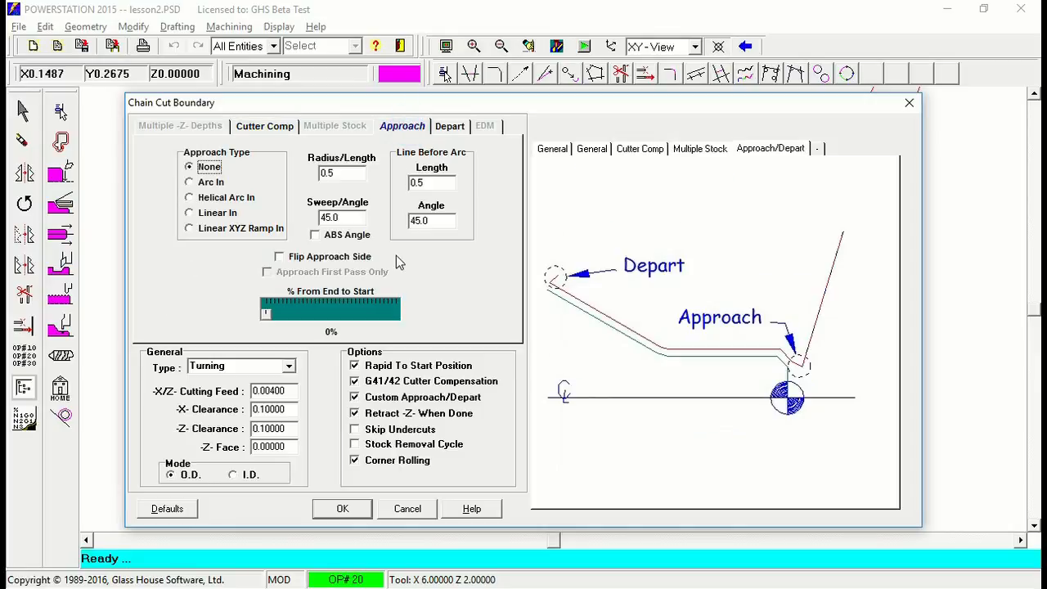
{"action": "left_click", "coordinate": [189, 214]}
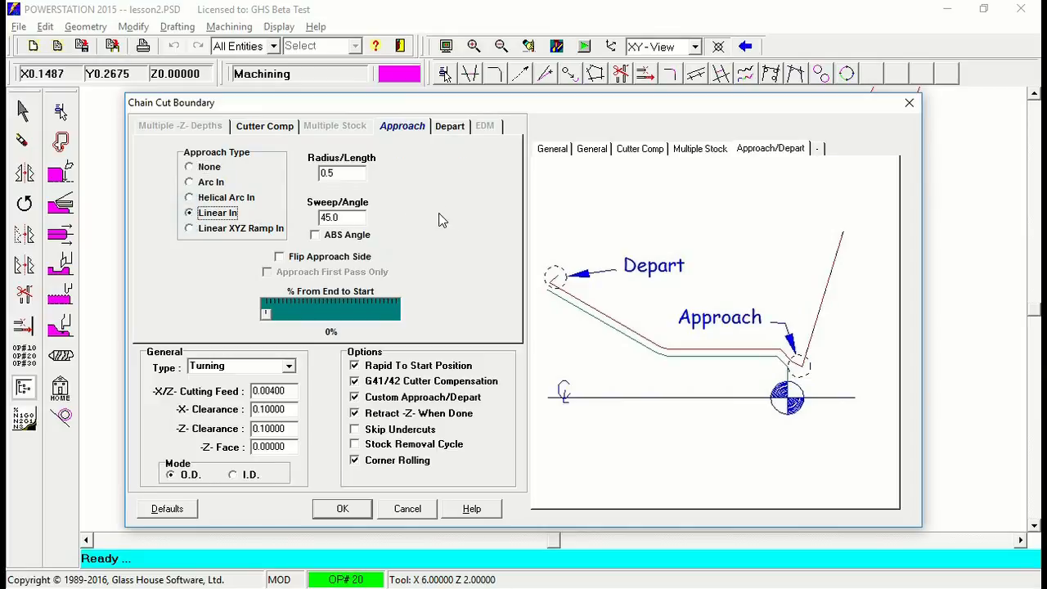
{"action": "left_click", "coordinate": [345, 171]}
{"action": "type", "text": "."}
{"action": "key", "text": "BackSpace"}
{"action": "key", "text": "BackSpace"}
{"action": "type", "text": "2"}
{"action": "key", "text": "Tab"}
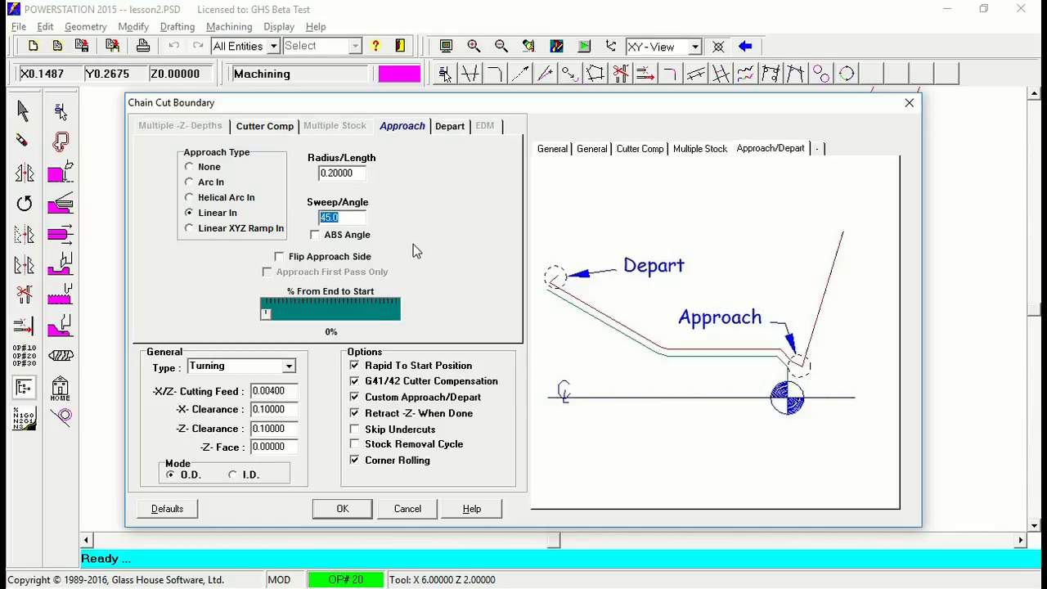
- Set a Linear Out depart with a length of 0.2 and generate the finish turning toolpath
{"action": "left_click", "coordinate": [455, 129]}
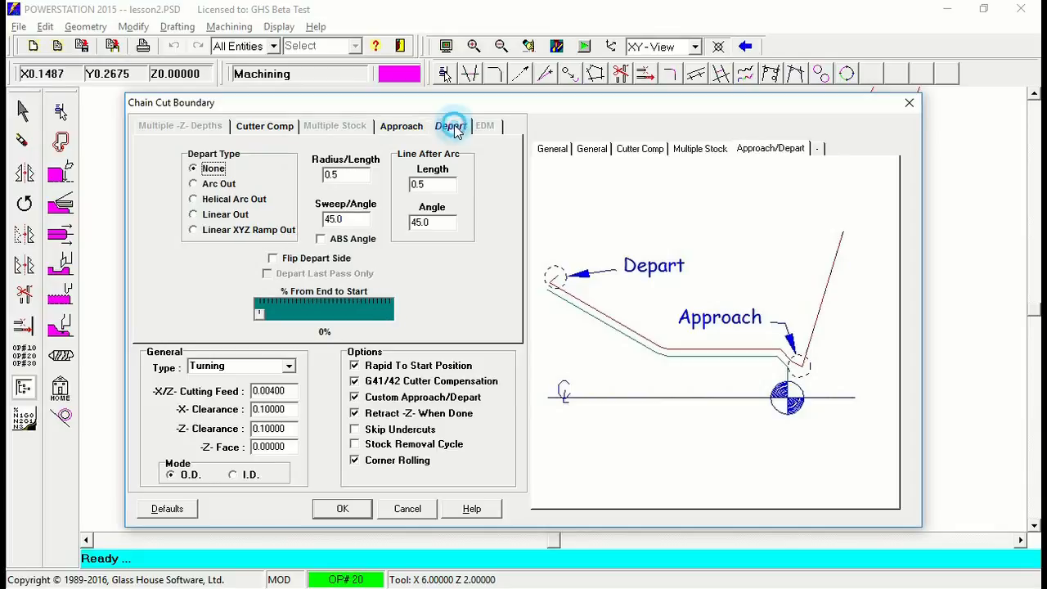
{"action": "left_click", "coordinate": [232, 216]}
{"action": "left_click", "coordinate": [345, 178]}
{"action": "key", "text": "BackSpace"}
{"action": "key", "text": "BackSpace"}
{"action": "type", "text": ".2"}
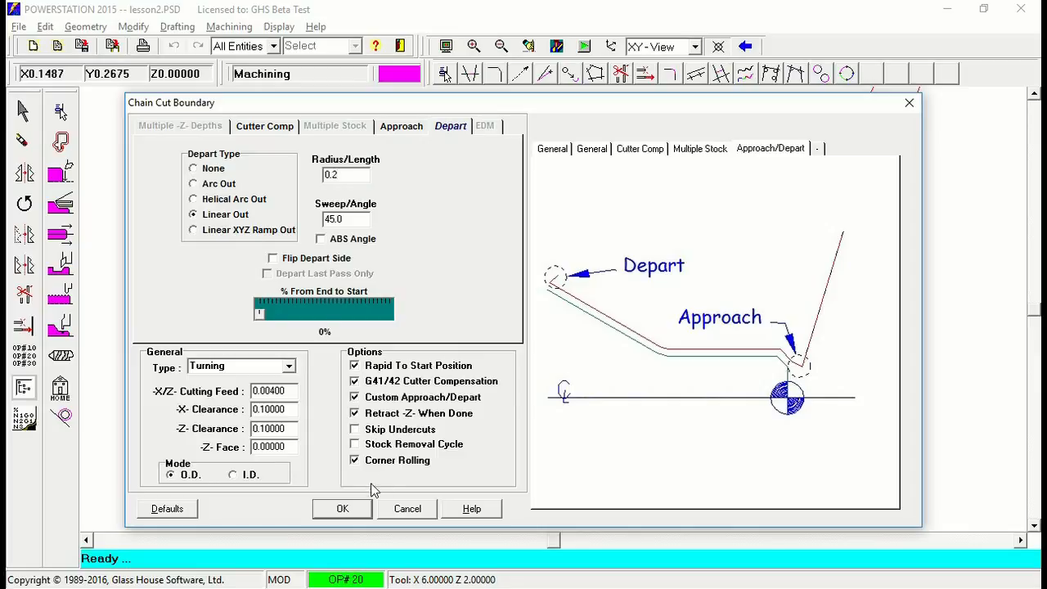
{"action": "left_click", "coordinate": [343, 509]}
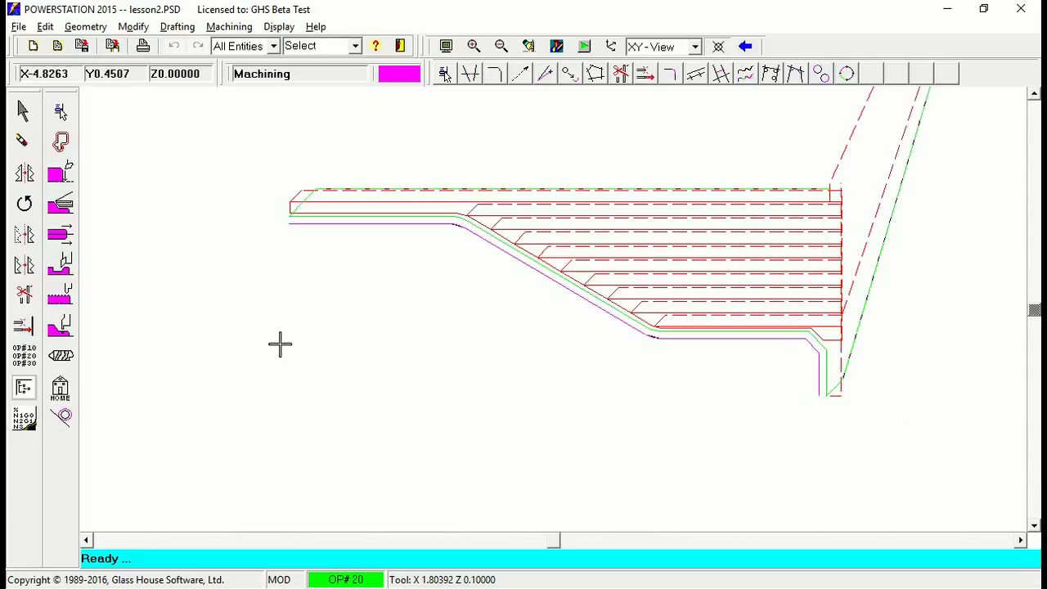
- Send the finish turning tool to its home position in rapid mode and save the drawing
{"action": "left_click", "coordinate": [60, 390]}
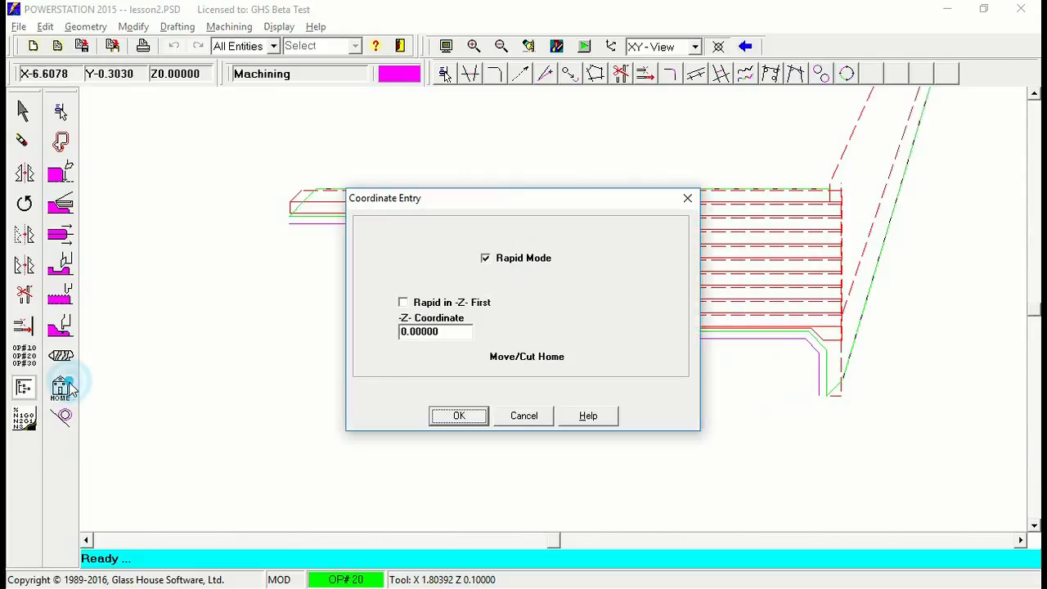
{"action": "left_click", "coordinate": [460, 416]}
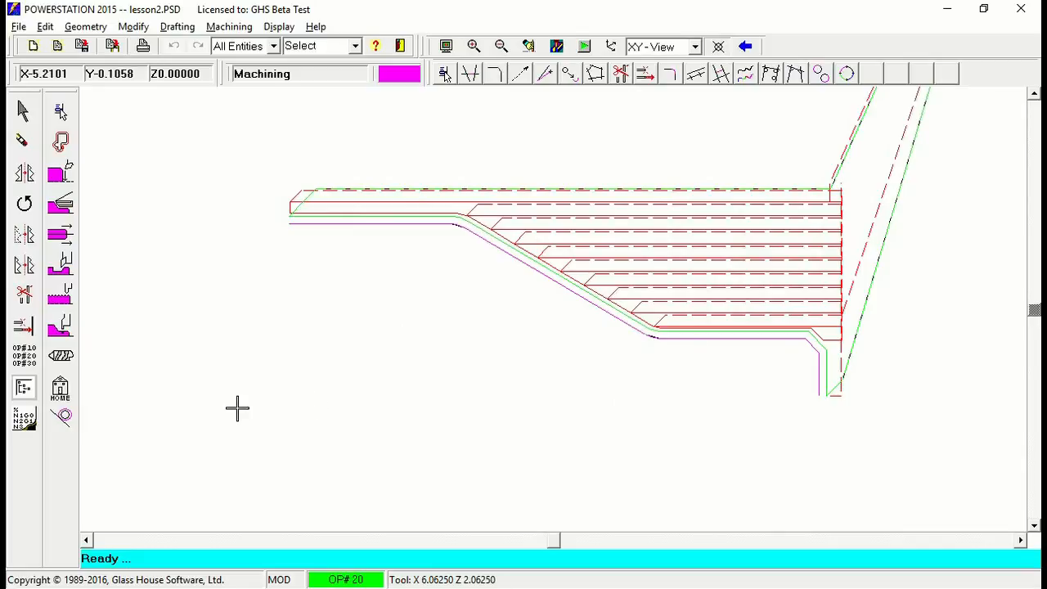
{"action": "left_click", "coordinate": [81, 46]}
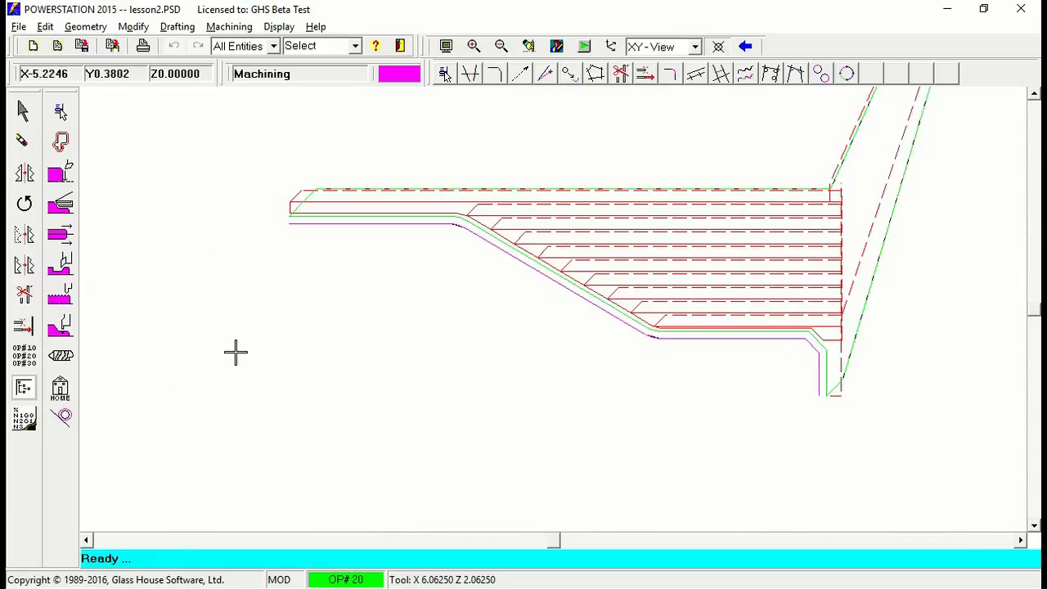
- Make Groove operation 30 the current operation and start the Lathe Grooving cycle
{"action": "left_click", "coordinate": [20, 360]}
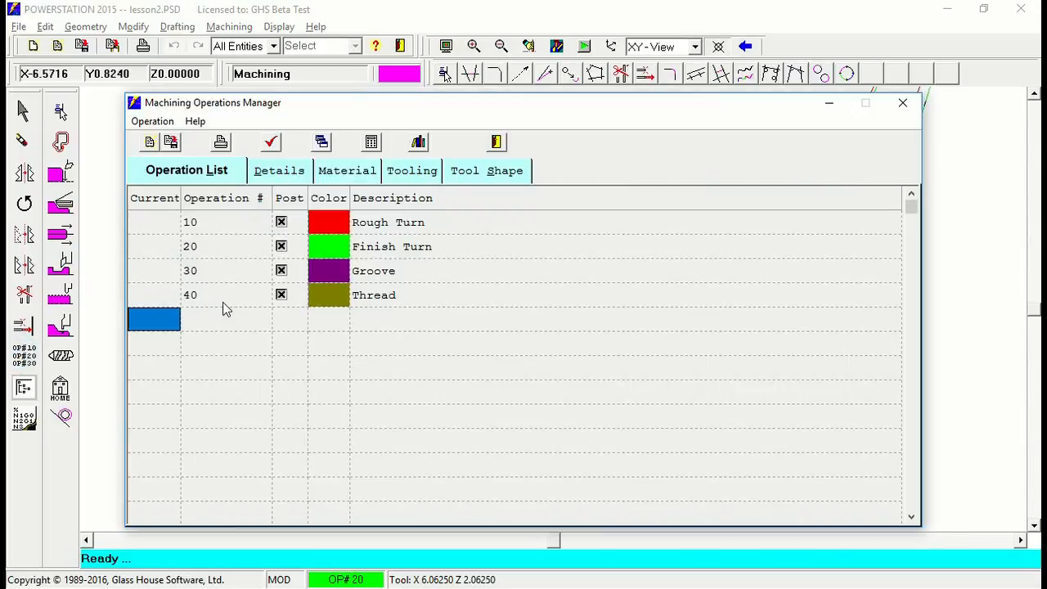
{"action": "double_click", "coordinate": [152, 272]}
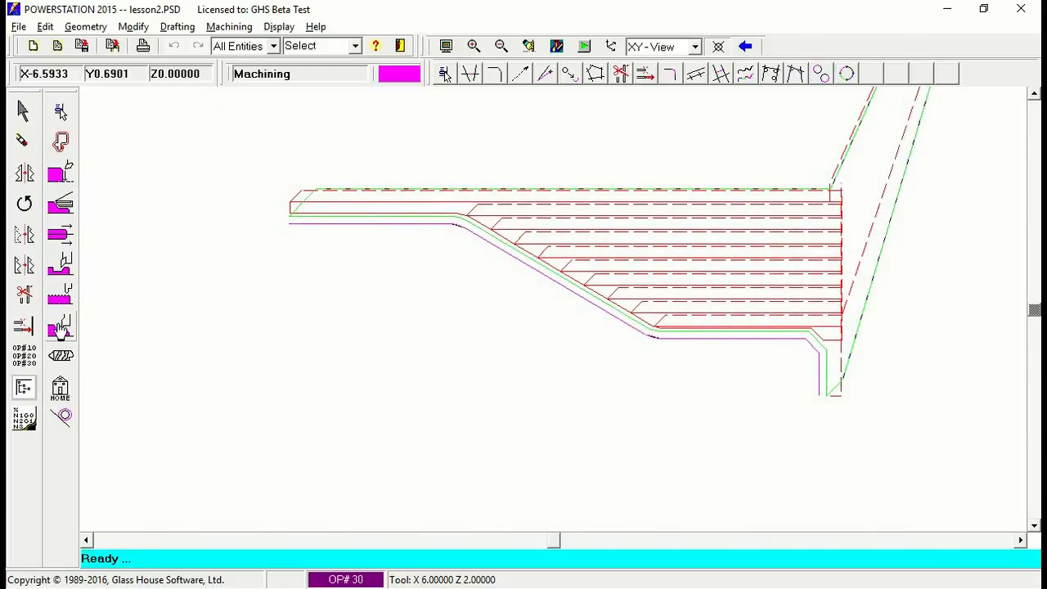
{"action": "left_click", "coordinate": [60, 328]}
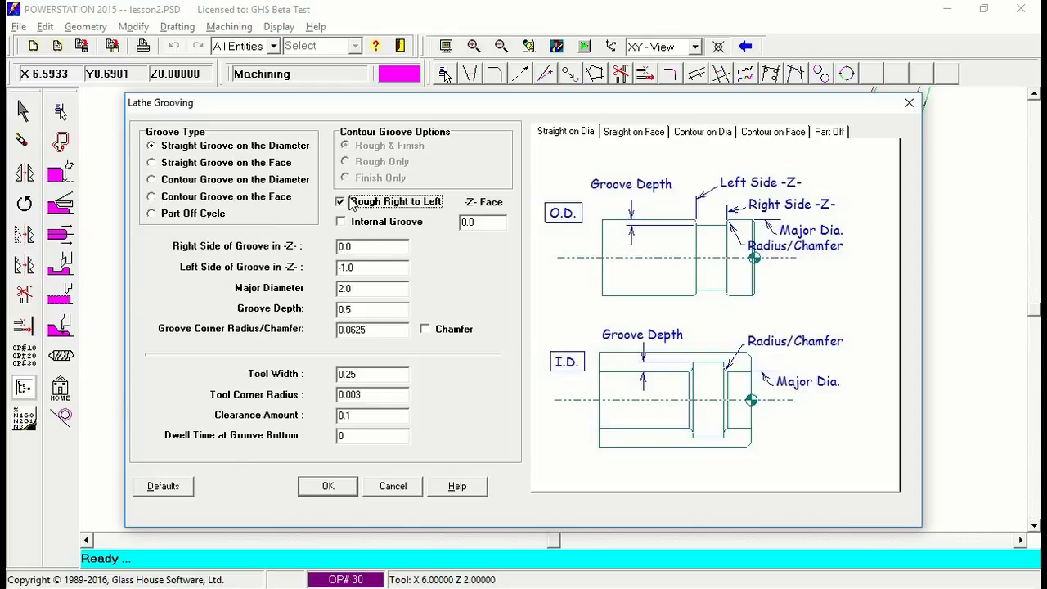
- Set the groove's right side to Z -1.16, its left side to Z -1.25 and its major diameter to 1
{"action": "left_click", "coordinate": [363, 249]}
{"action": "key", "text": "BackSpace"}
{"action": "key", "text": "BackSpace"}
{"action": "key", "text": "BackSpace"}
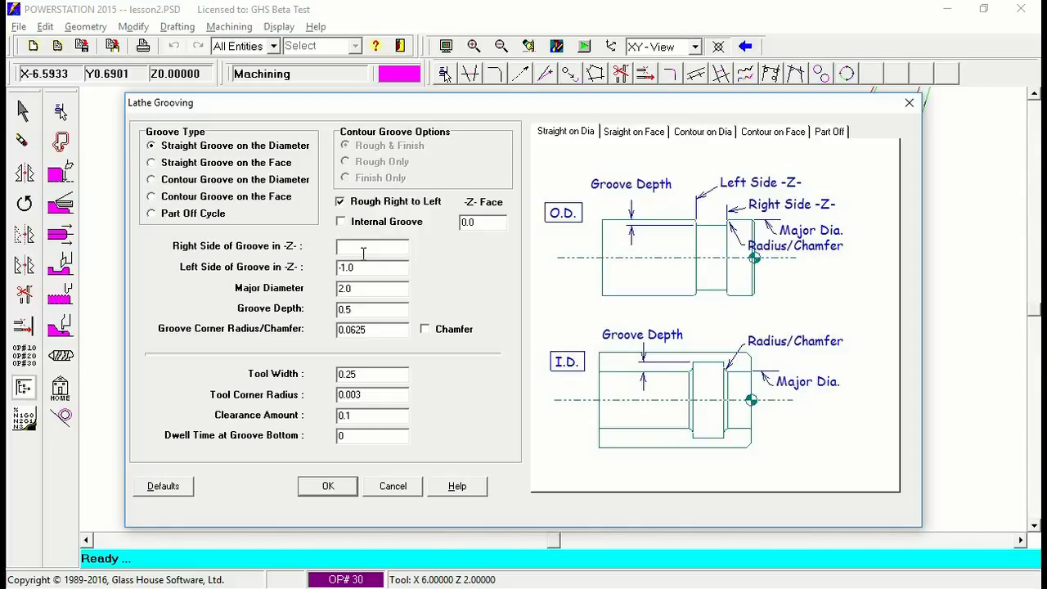
{"action": "type", "text": "-1.16"}
{"action": "key", "text": "Tab"}
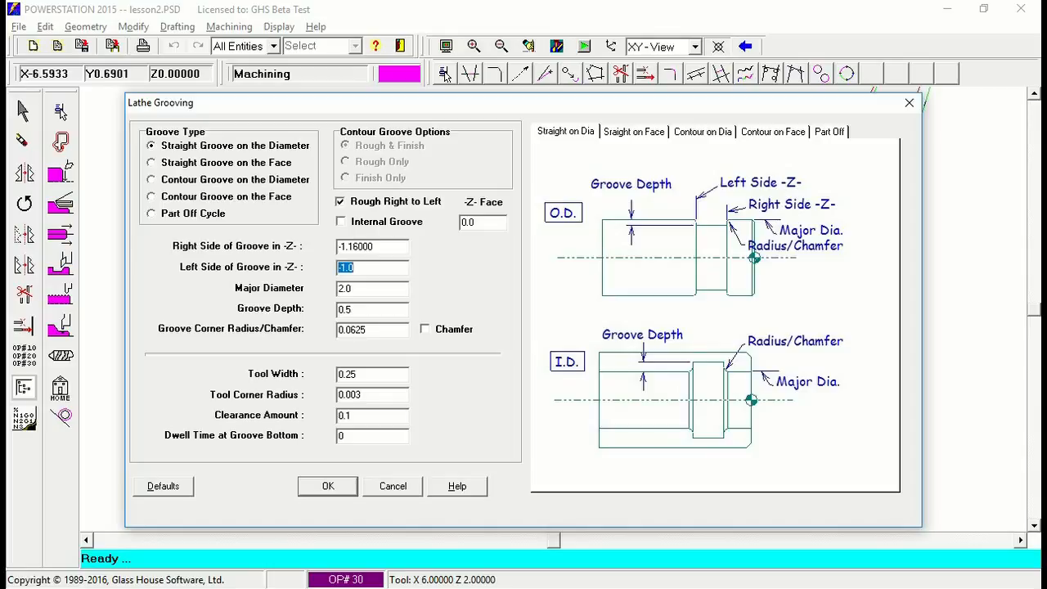
{"action": "type", "text": "-1.25"}
{"action": "left_click_drag", "start_coordinate": [366, 288], "coordinate": [319, 288]}
{"action": "type", "text": "1"}
- Set the groove depth to 0.09 and the groove corner radius to 0.005
{"action": "left_click", "coordinate": [367, 315]}
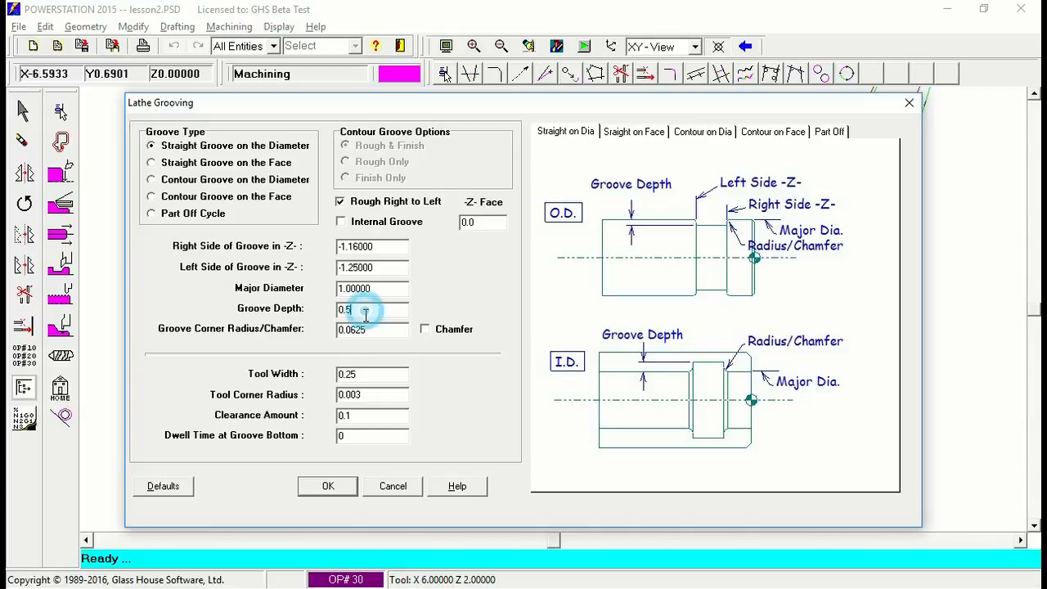
{"action": "key", "text": "BackSpace"}
{"action": "type", "text": ".09"}
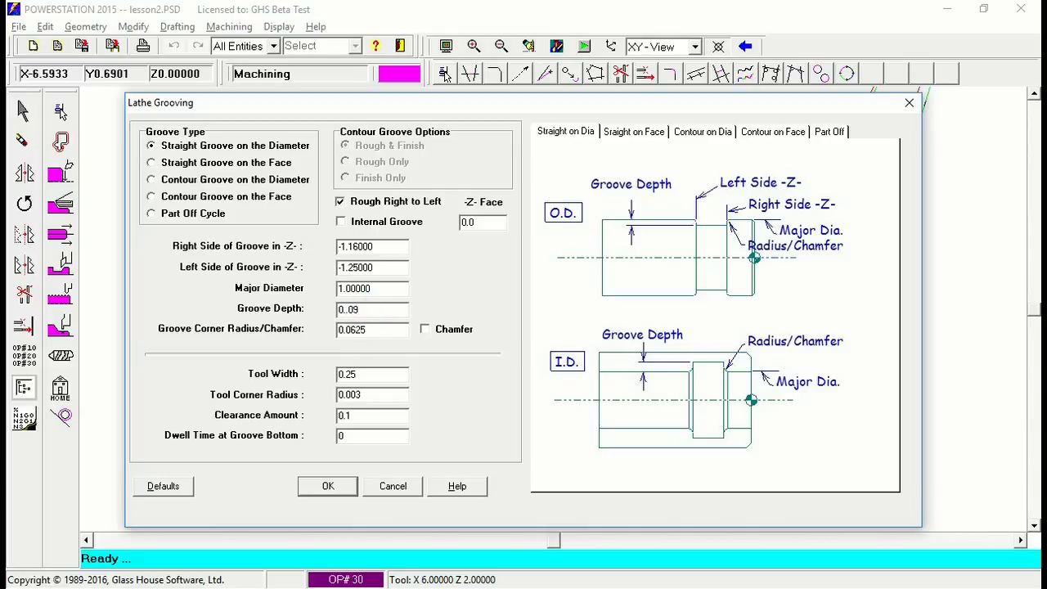
{"action": "key", "text": "BackSpace"}
{"action": "key", "text": "BackSpace"}
{"action": "key", "text": "BackSpace"}
{"action": "key", "text": "BackSpace"}
{"action": "type", "text": ".09"}
{"action": "left_click", "coordinate": [380, 329]}
{"action": "key", "text": "BackSpace"}
{"action": "key", "text": "BackSpace"}
{"action": "key", "text": "BackSpace"}
{"action": "type", "text": "05"}
- Set the grooving tool width to 0.06 and the dwell at the groove bottom to 0.5, and generate the groove toolpath
{"action": "left_click", "coordinate": [372, 382]}
{"action": "key", "text": "BackSpace"}
{"action": "key", "text": "BackSpace"}
{"action": "type", "text": "06"}
{"action": "left_click", "coordinate": [376, 396]}
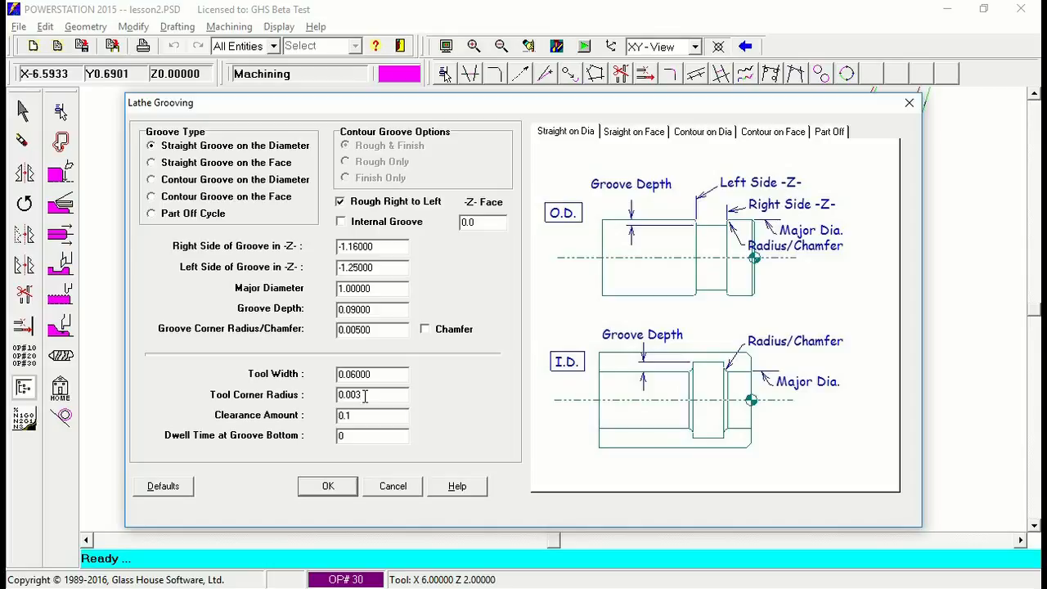
{"action": "double_click", "coordinate": [355, 436]}
{"action": "type", "text": "1"}
{"action": "key", "text": "BackSpace"}
{"action": "type", "text": ".5"}
{"action": "left_click", "coordinate": [328, 488]}
{"action": "left_click", "coordinate": [337, 486]}
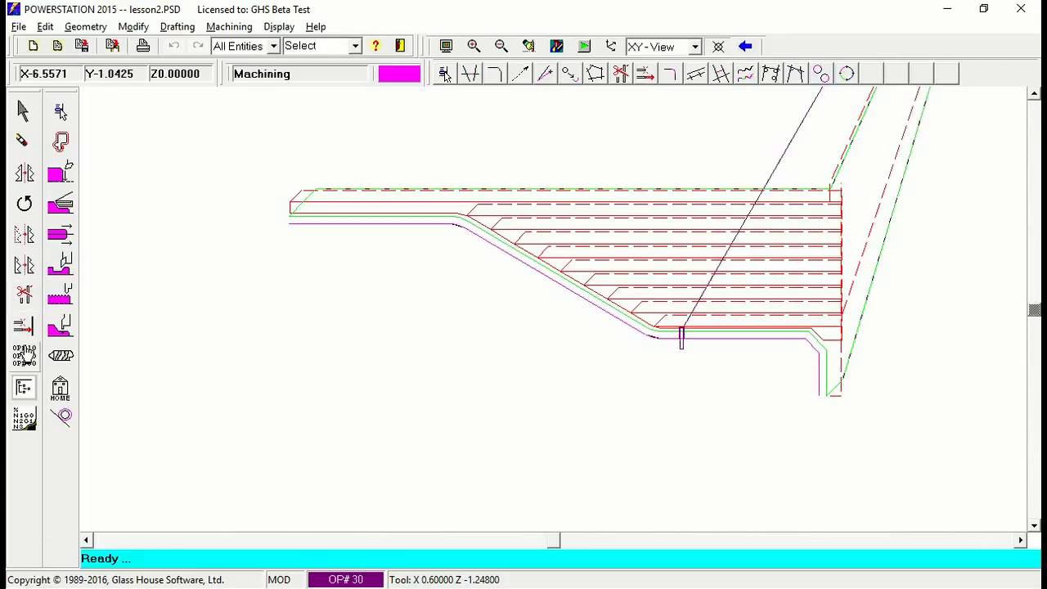
- Save the drawing and make Thread operation 40 the current operation
{"action": "left_click", "coordinate": [82, 45]}
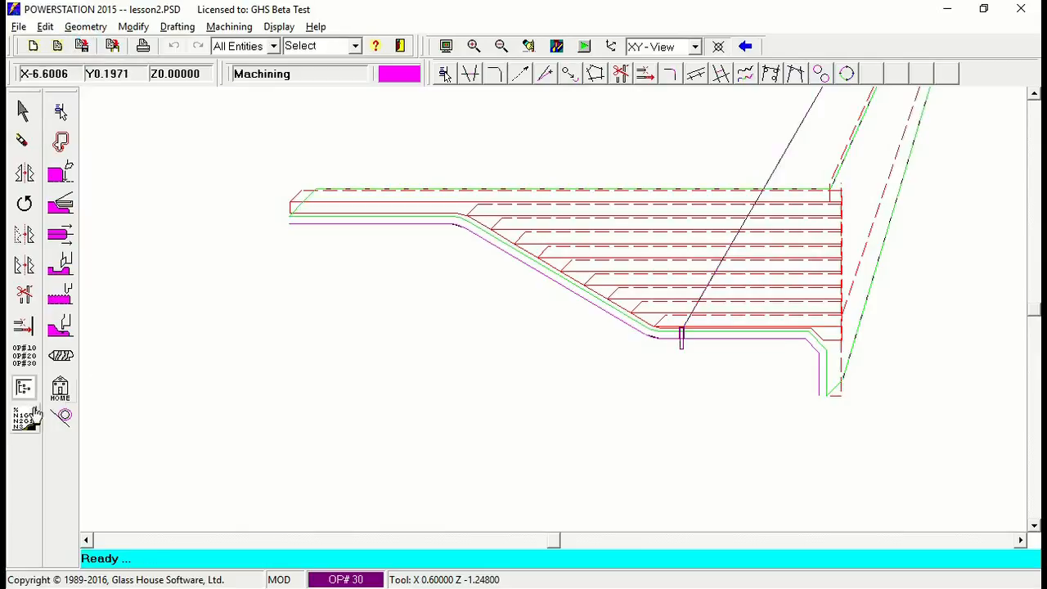
{"action": "left_click", "coordinate": [25, 360]}
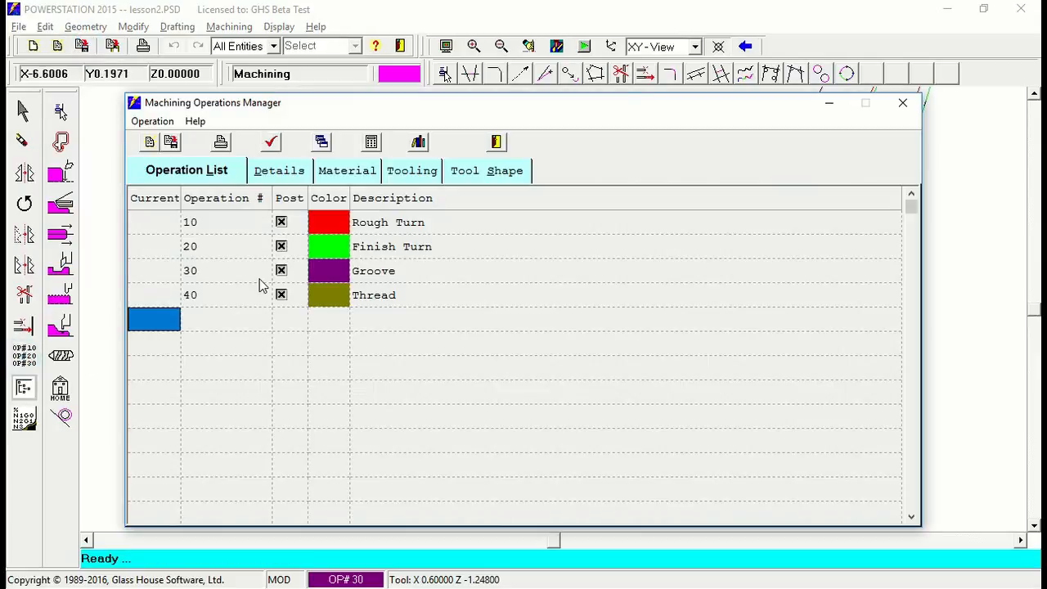
{"action": "left_click", "coordinate": [158, 297]}
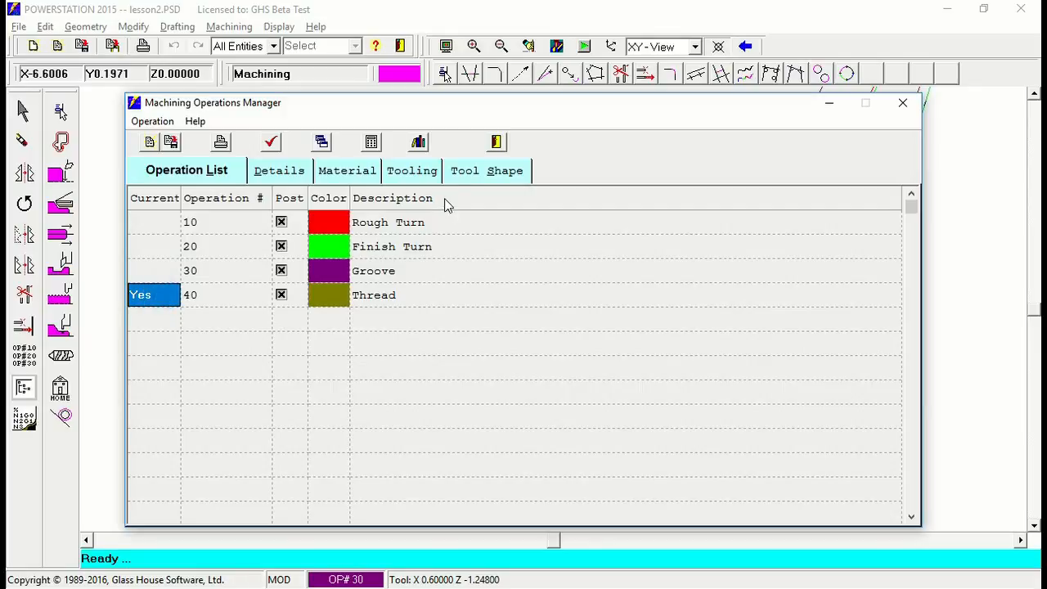
{"action": "left_click", "coordinate": [492, 141]}
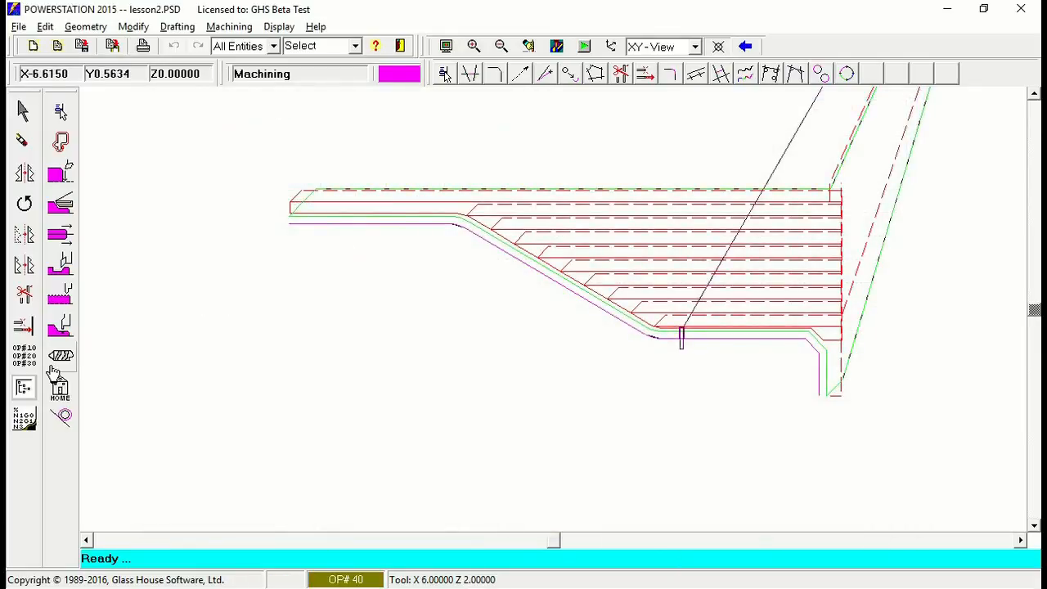
- Start a Lathe Threading cycle with 12 threads per inch and calculate the total depth as a 75% thread
{"action": "left_click", "coordinate": [60, 297]}
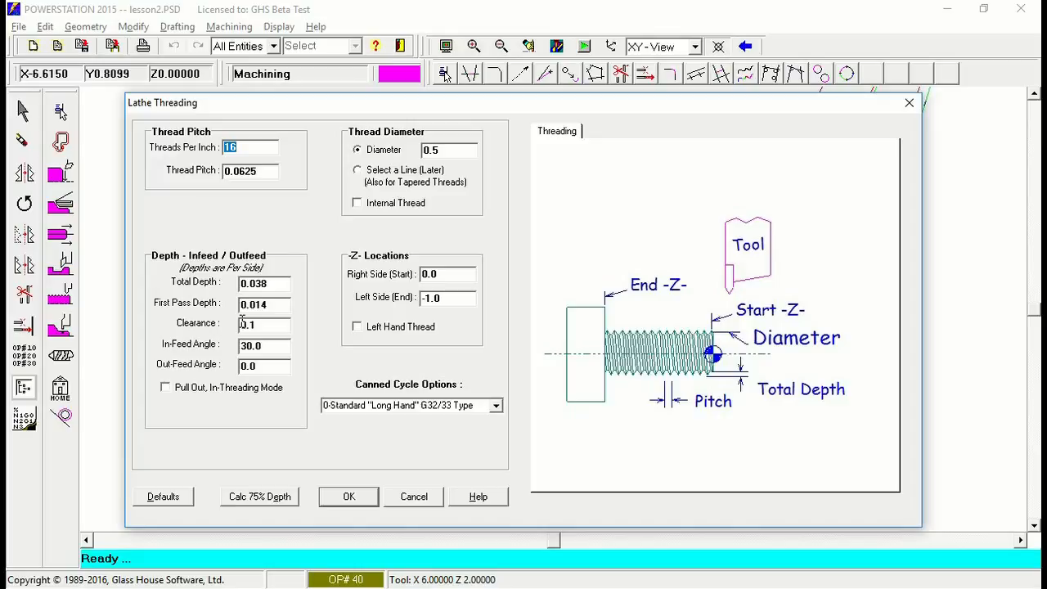
{"action": "type", "text": "12"}
{"action": "key", "text": "Tab"}
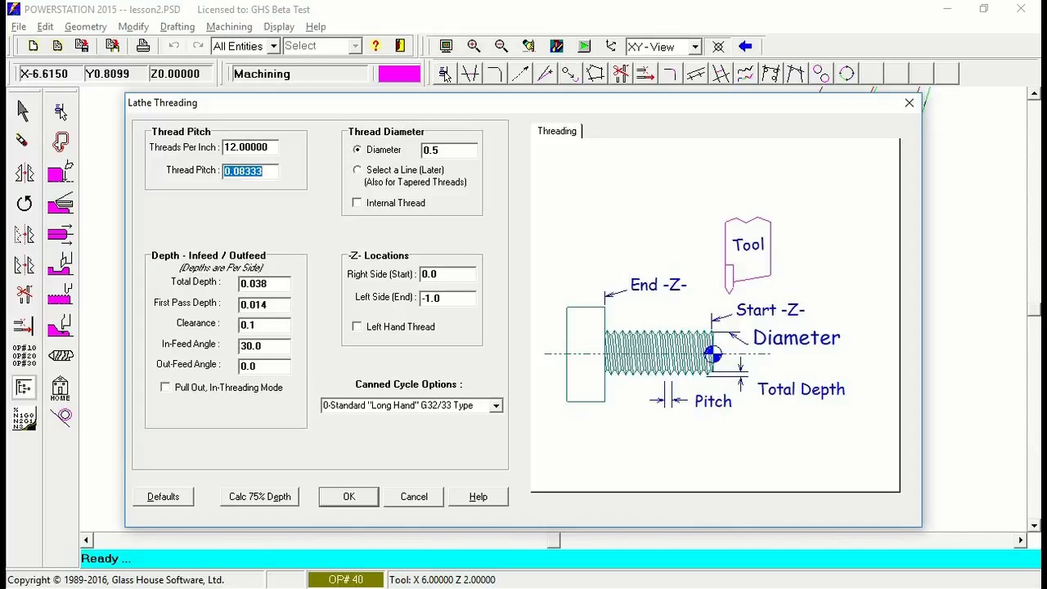
{"action": "key", "text": "Tab"}
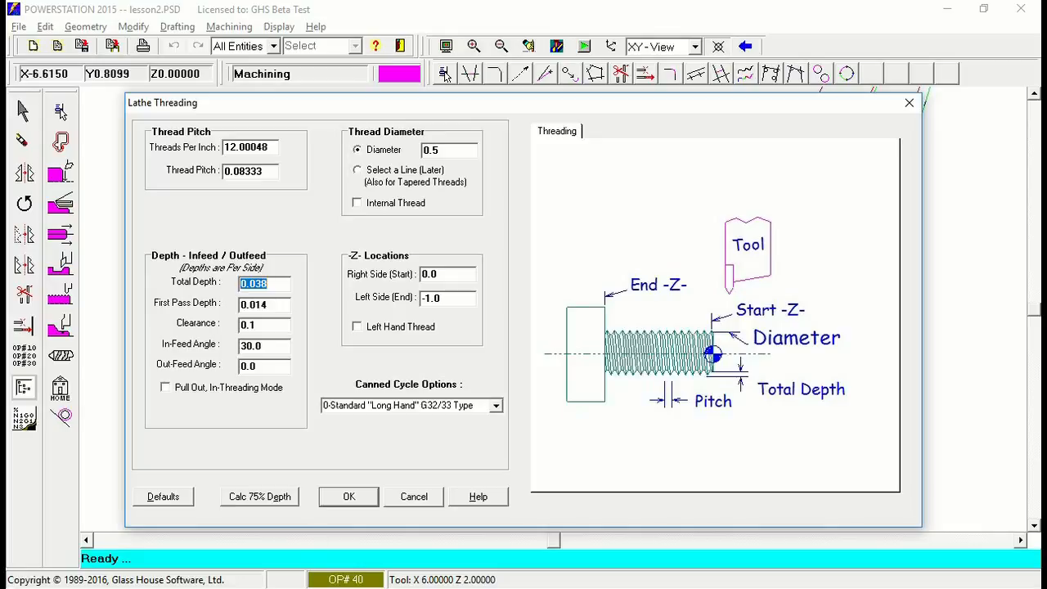
{"action": "left_click", "coordinate": [267, 497]}
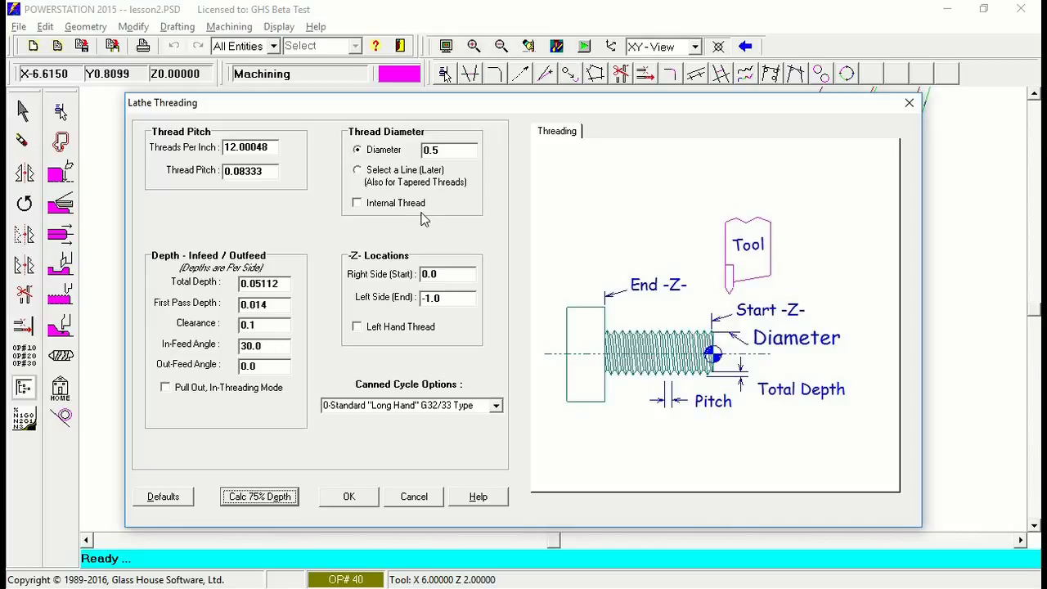
- Set the thread diameter to 1
{"action": "left_click", "coordinate": [467, 148]}
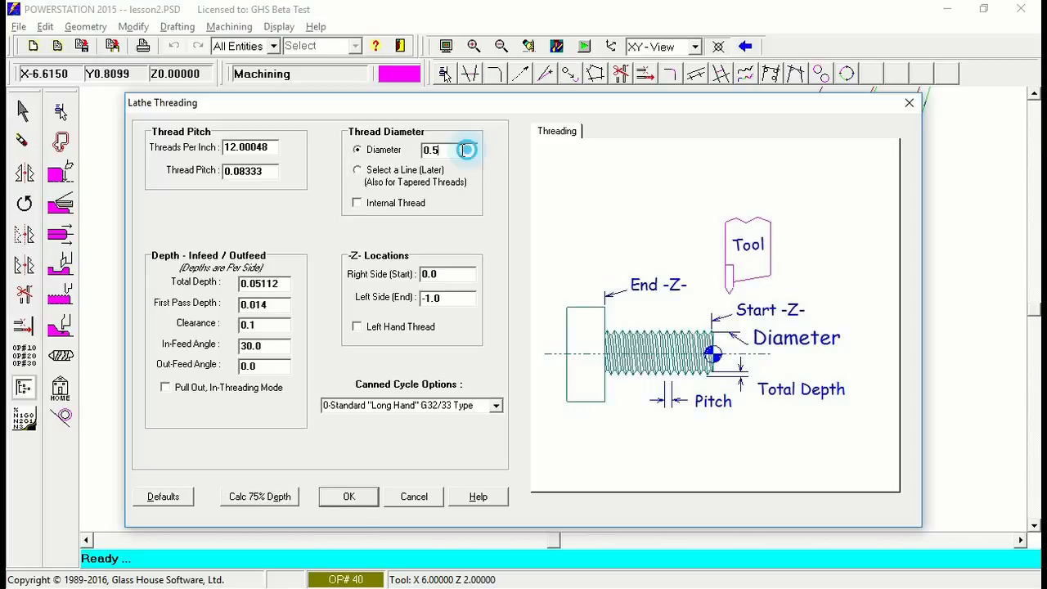
{"action": "type", "text": "1"}
{"action": "key", "text": "Tab"}
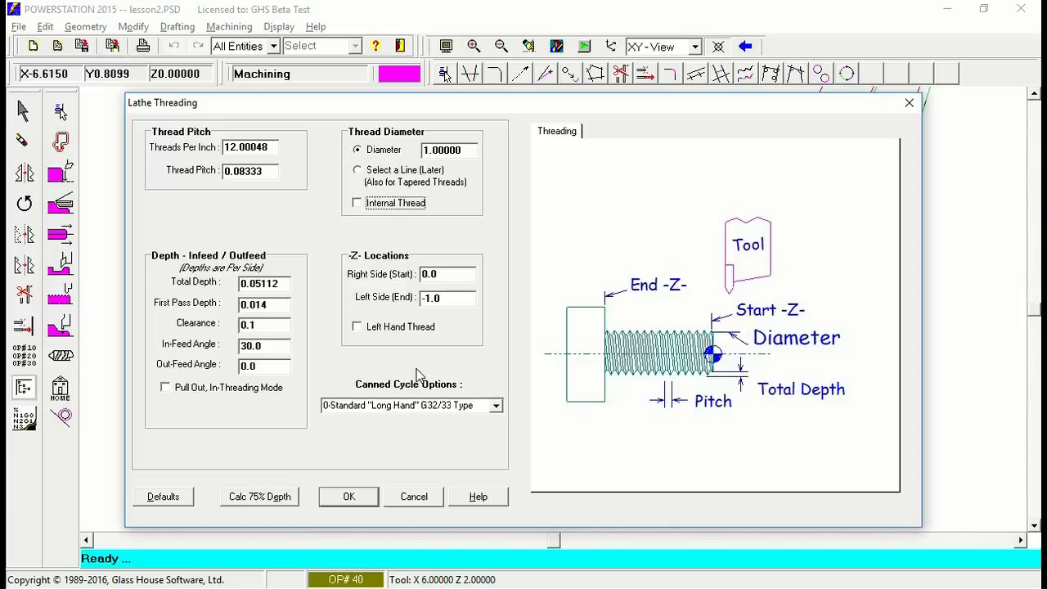
- Set the thread's left side end Z location to -1.25-(.06/2)
{"action": "left_click", "coordinate": [457, 297]}
{"action": "key", "text": "BackSpace"}
{"action": "type", "text": "25"}
{"action": "type", "text": "-"}
{"action": "type", "text": "(.06"}
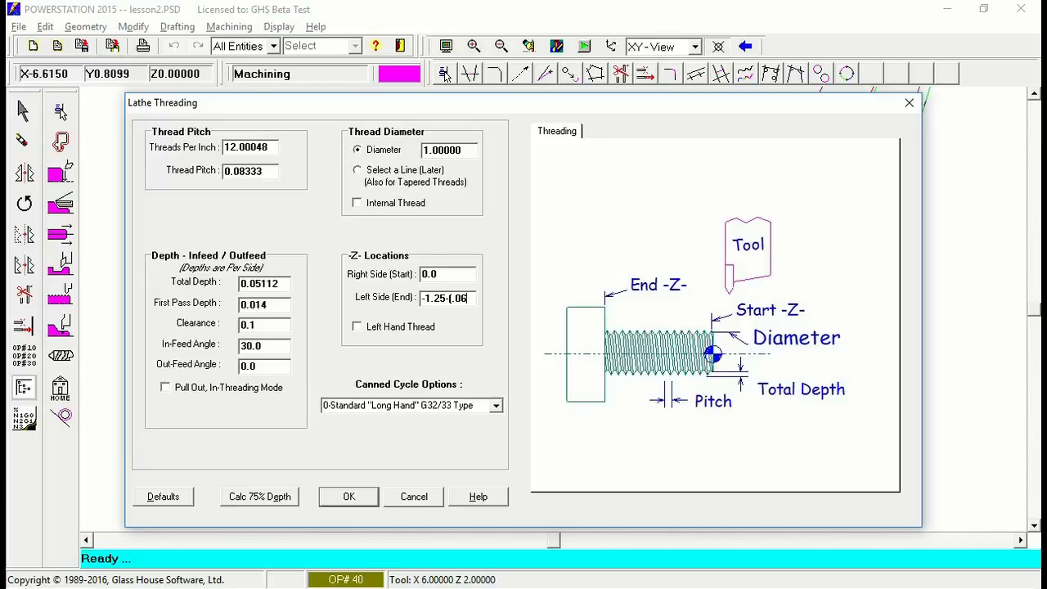
{"action": "type", "text": "/2)"}
{"action": "key", "text": "Tab"}
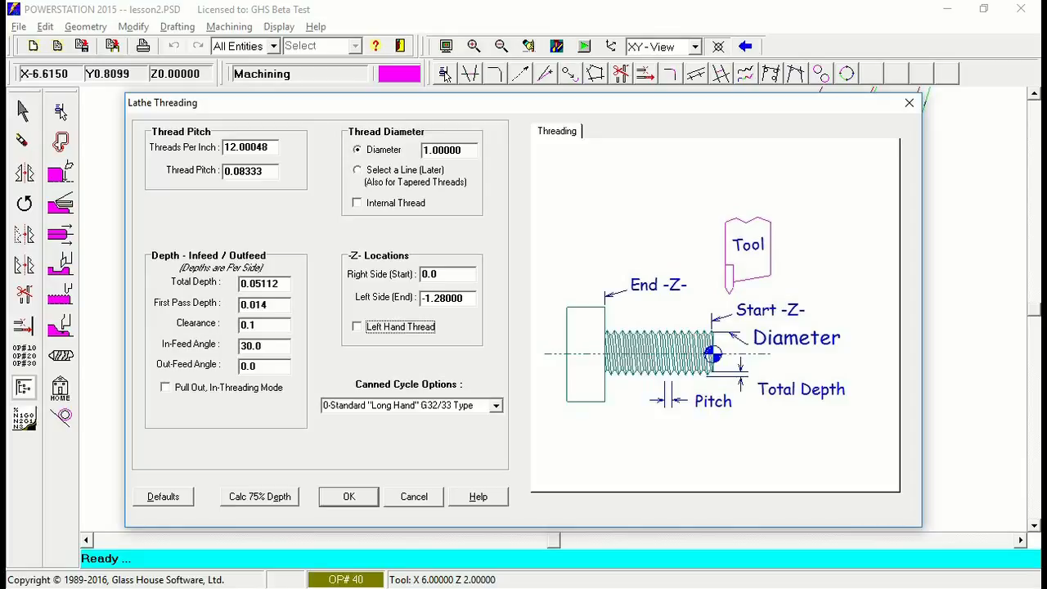
- Choose 17-Use Posts "Threading" macro as the thread's canned cycle option and generate the threading toolpath
{"action": "left_click", "coordinate": [497, 406]}
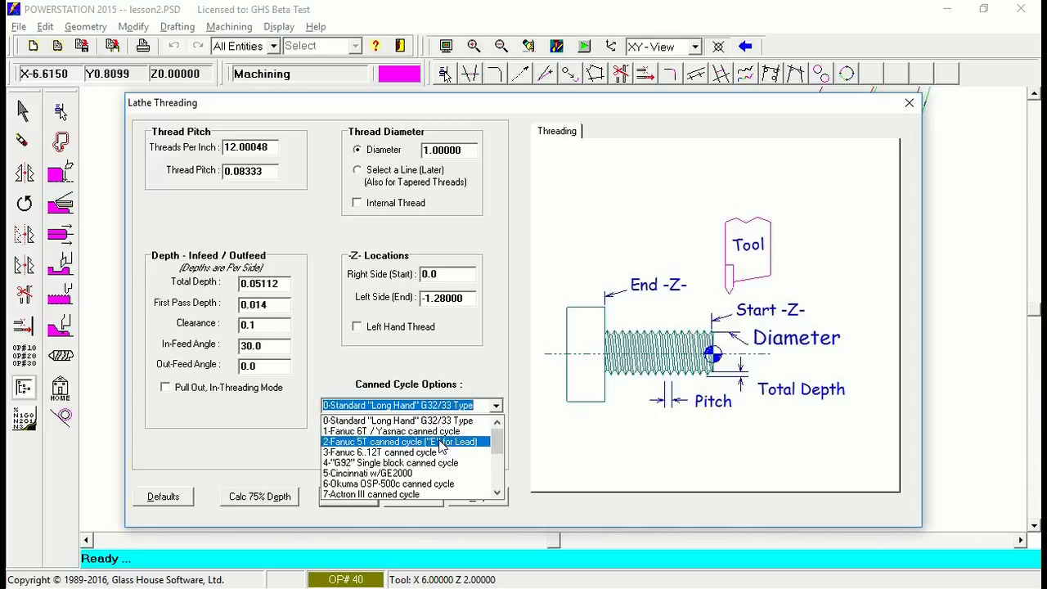
{"action": "left_click", "coordinate": [499, 495]}
{"action": "left_click", "coordinate": [498, 495]}
{"action": "left_click", "coordinate": [498, 494]}
{"action": "left_click", "coordinate": [498, 494]}
{"action": "left_click", "coordinate": [498, 494]}
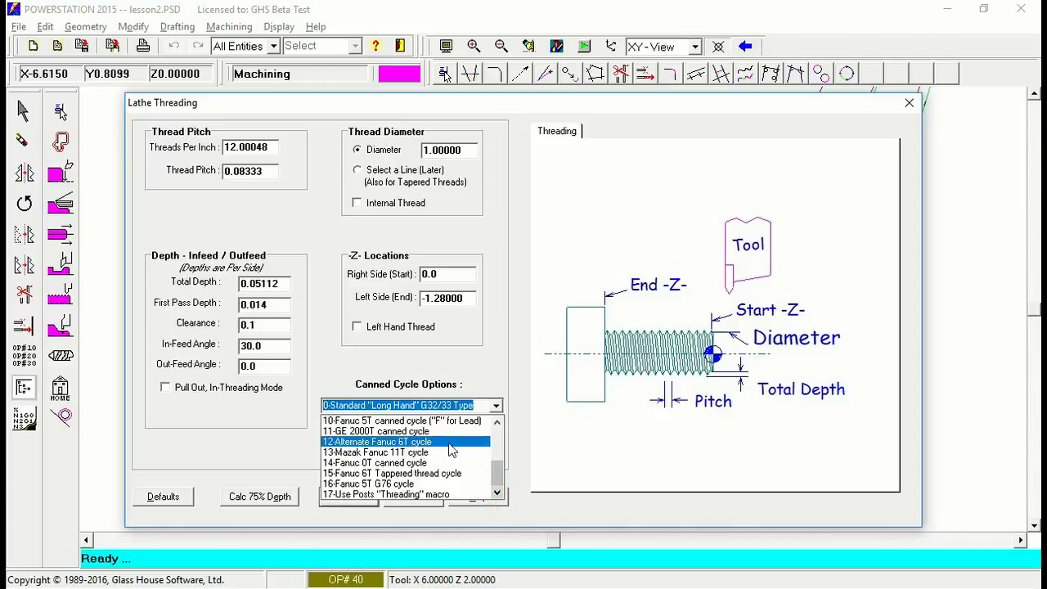
{"action": "left_click", "coordinate": [396, 494]}
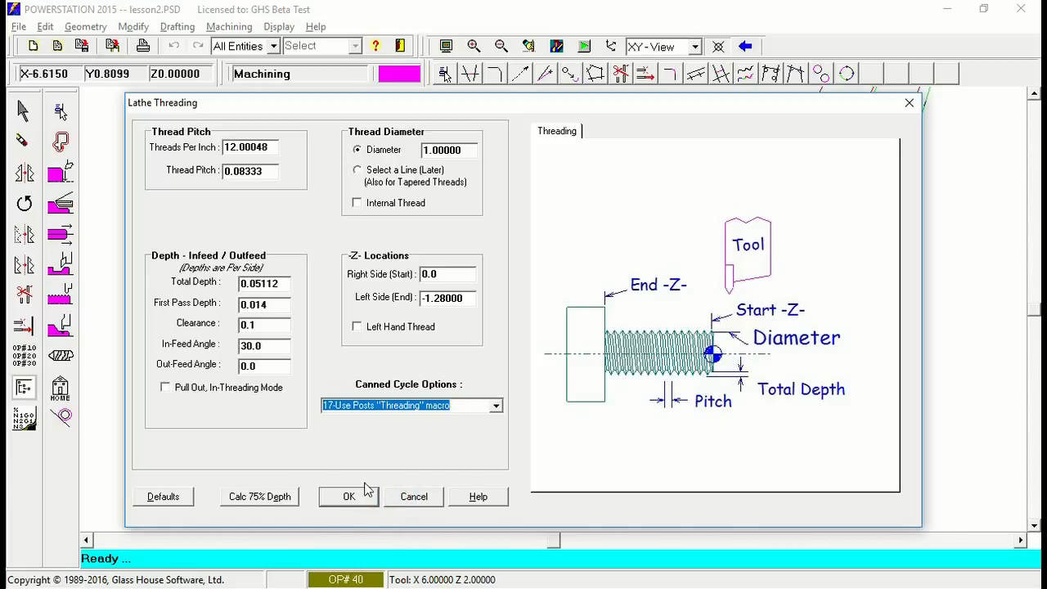
{"action": "left_click", "coordinate": [366, 497]}
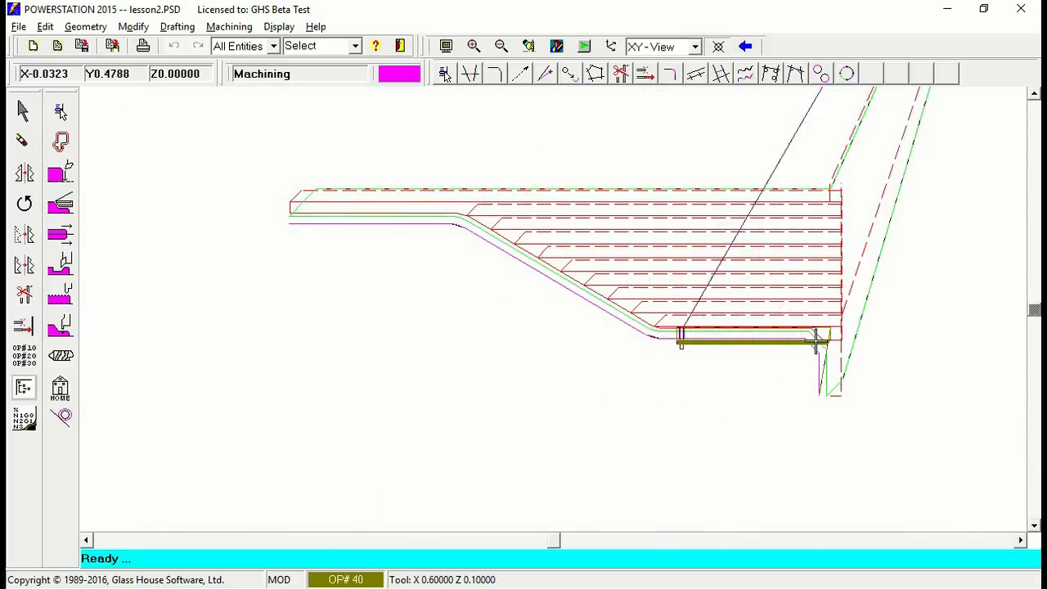
- Examine the threaded area up close and in full view, and review the cycles listed under the job's operations
{"action": "right_click", "coordinate": [699, 391]}
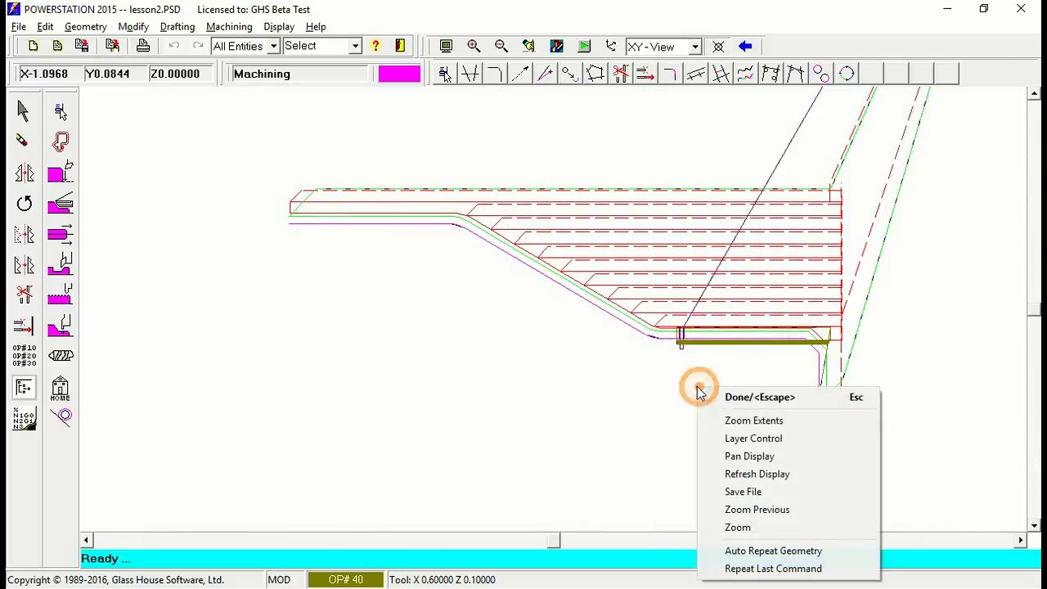
{"action": "left_click", "coordinate": [762, 528]}
{"action": "left_click_drag", "start_coordinate": [644, 377], "coordinate": [829, 311]}
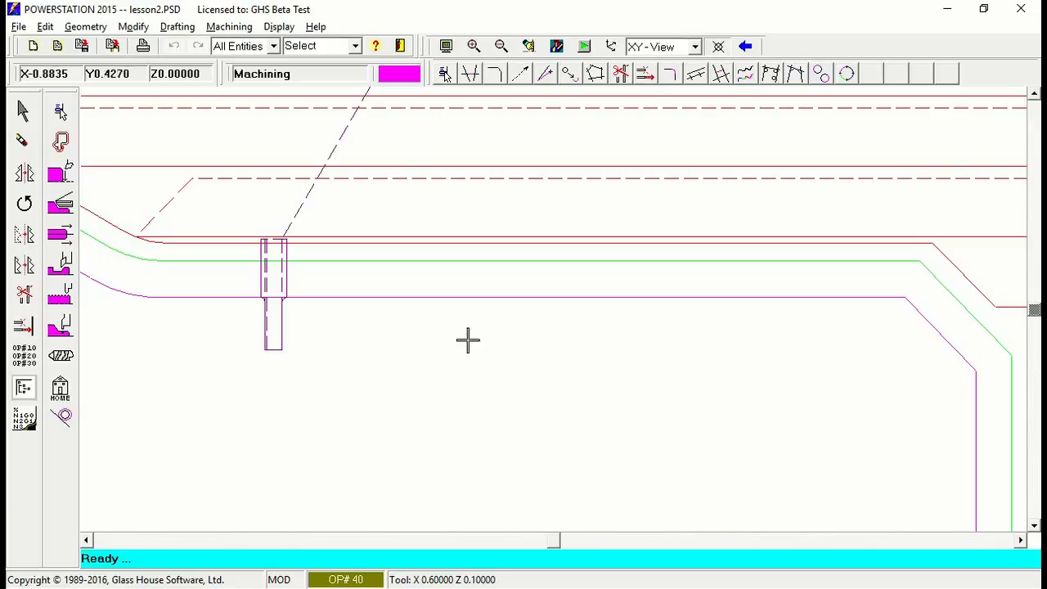
{"action": "left_click", "coordinate": [360, 384]}
{"action": "right_click", "coordinate": [361, 384]}
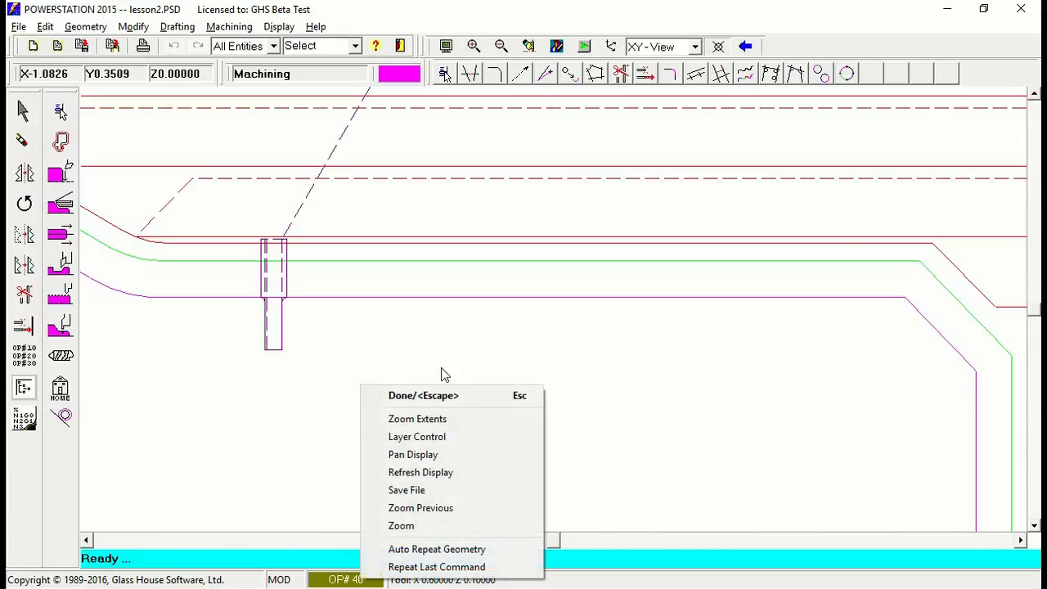
{"action": "left_click", "coordinate": [448, 421]}
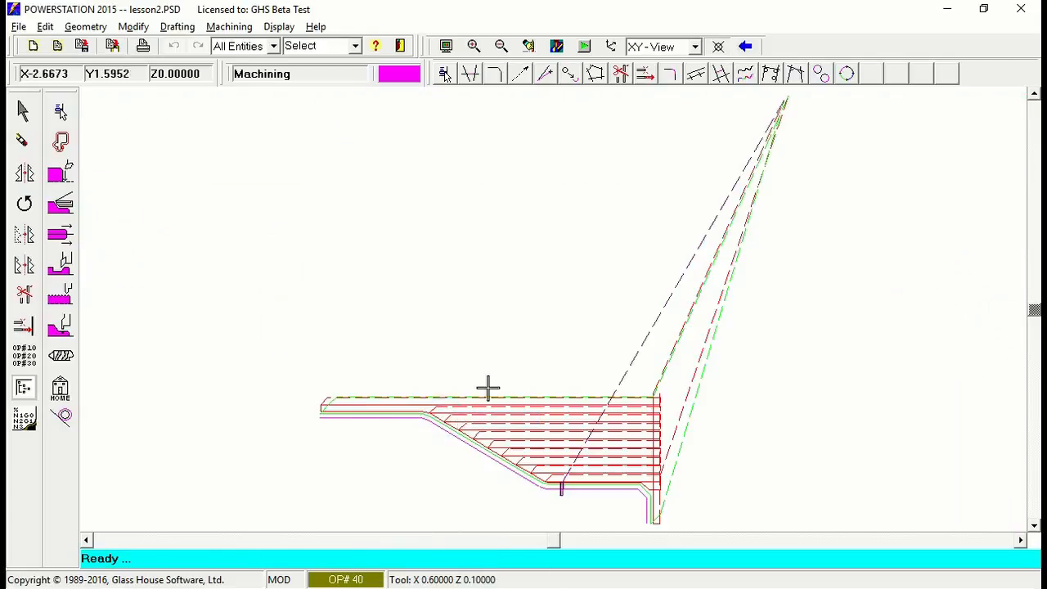
{"action": "left_click", "coordinate": [24, 389]}
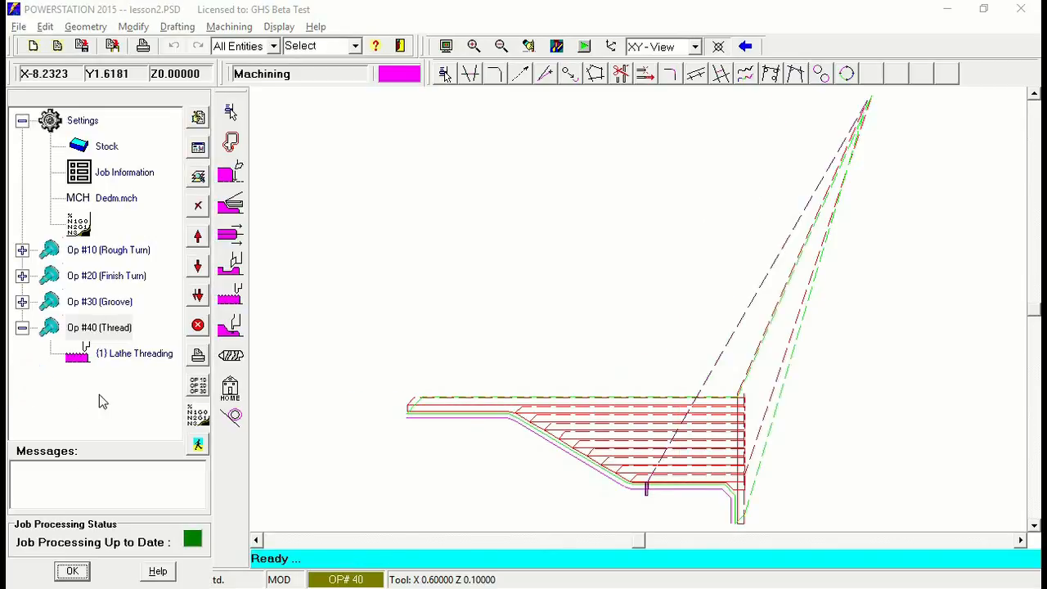
{"action": "left_click", "coordinate": [22, 250]}
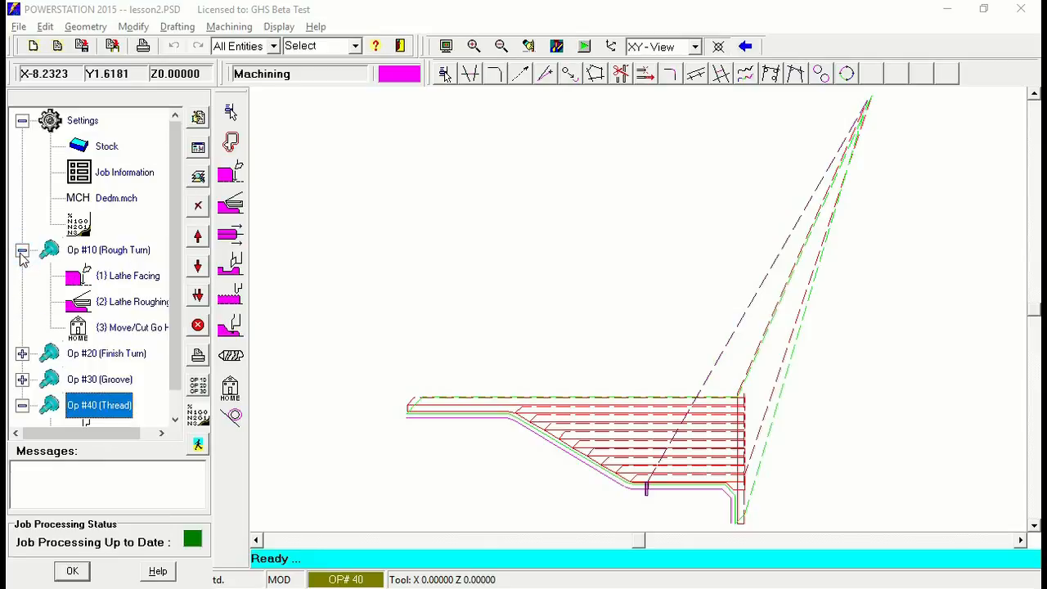
{"action": "left_click", "coordinate": [22, 354]}
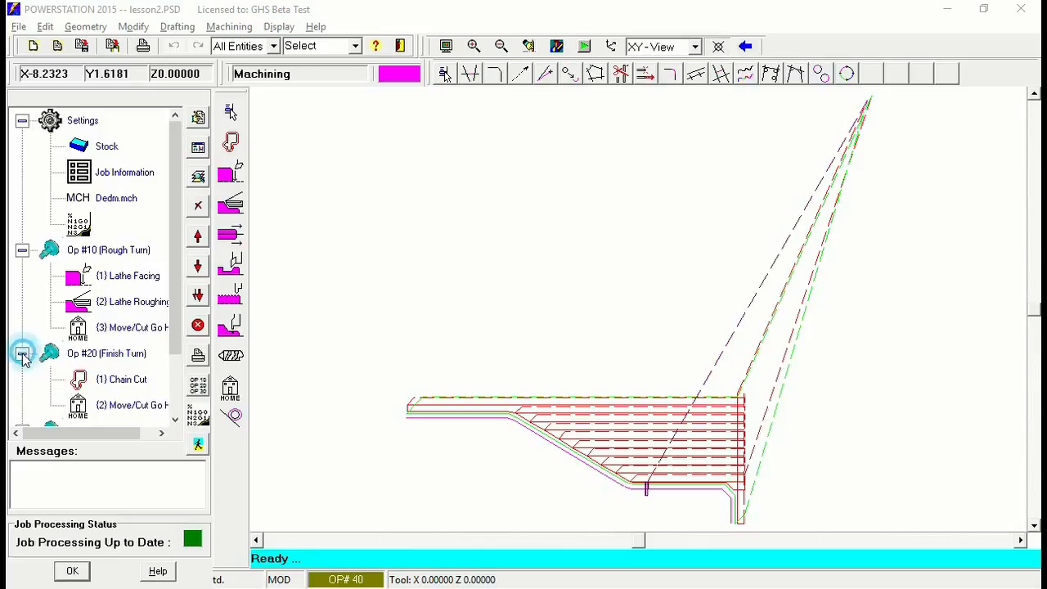
{"action": "left_click", "coordinate": [175, 420]}
{"action": "left_click", "coordinate": [175, 420]}
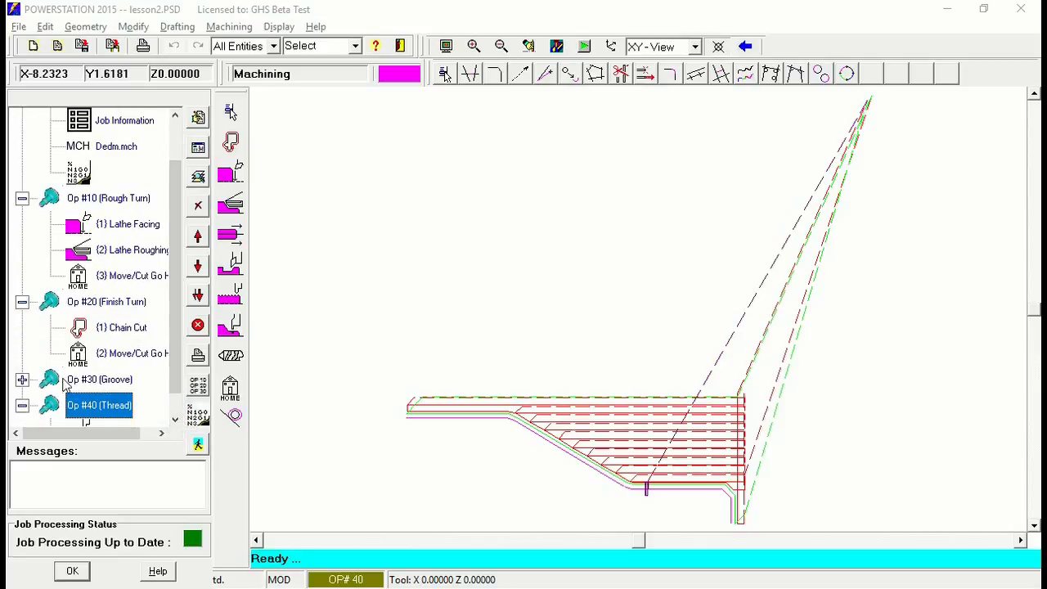
{"action": "left_click", "coordinate": [175, 420]}
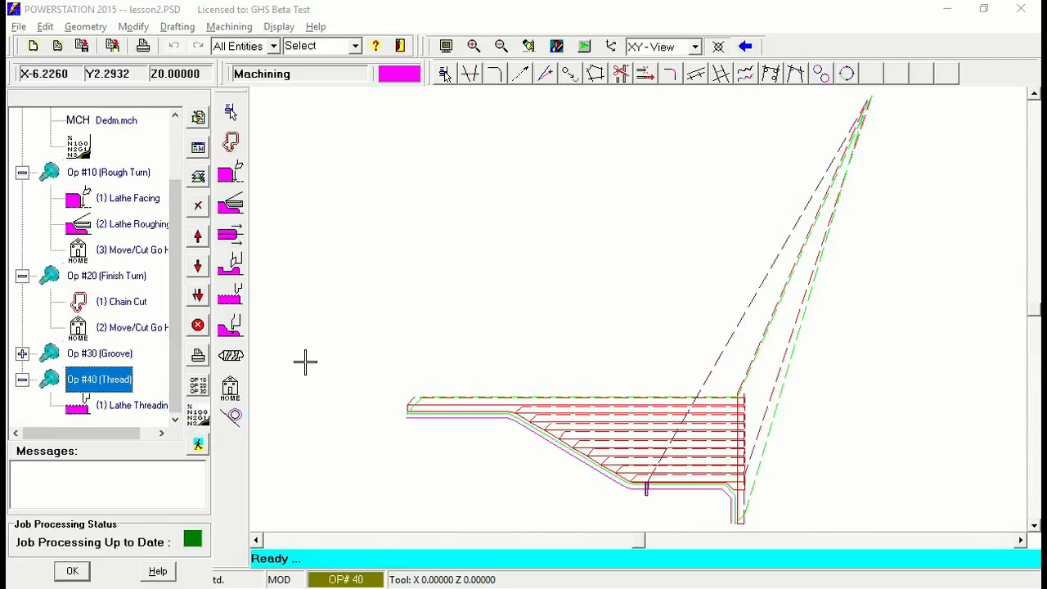
- Change the canned cycle option of Op #40's Lathe Threading cycle to 0-Standard "Long Hand" G32/33 Type
{"action": "left_click", "coordinate": [108, 405]}
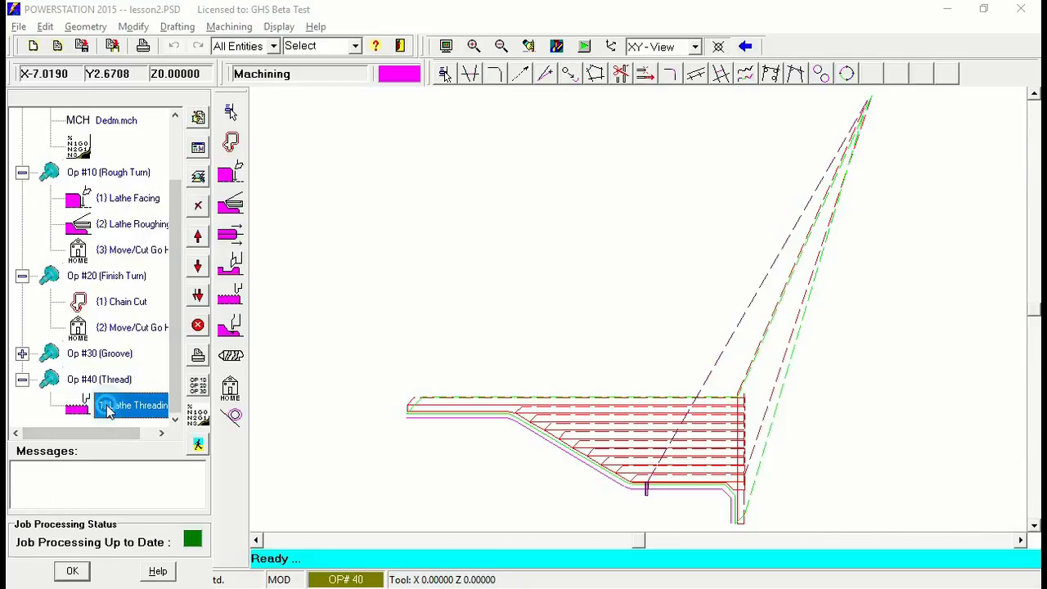
{"action": "double_click", "coordinate": [107, 407]}
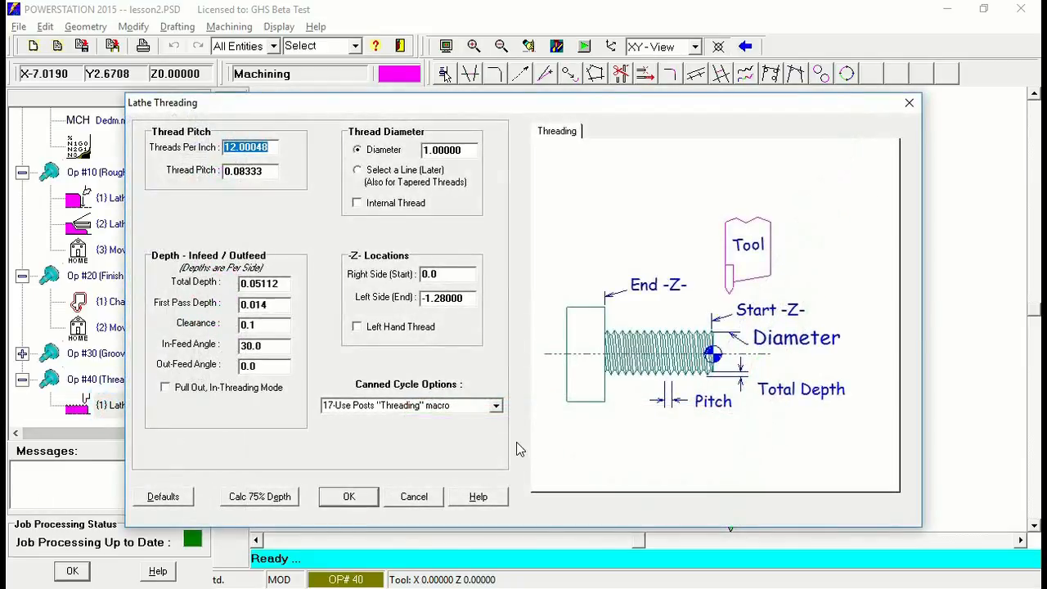
{"action": "left_click", "coordinate": [496, 406]}
{"action": "left_click_drag", "start_coordinate": [499, 471], "coordinate": [498, 422]}
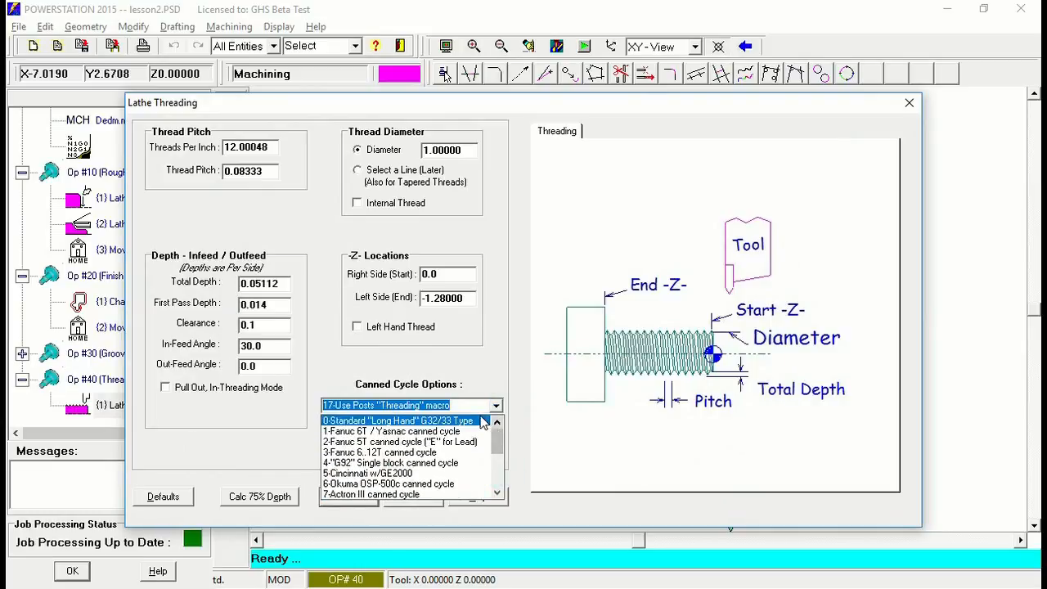
{"action": "left_click", "coordinate": [481, 421]}
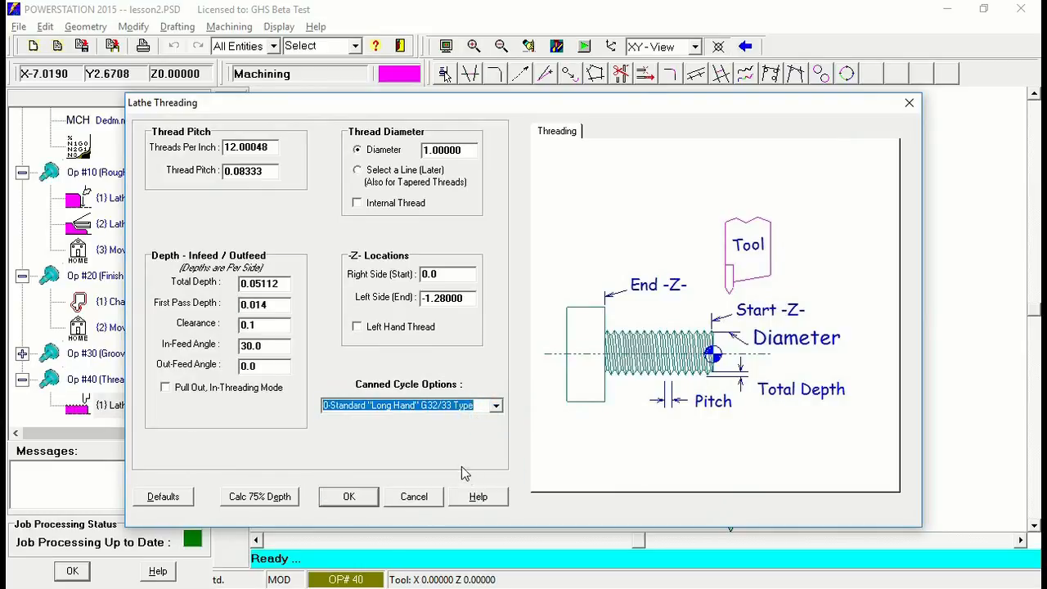
{"action": "left_click", "coordinate": [349, 497]}
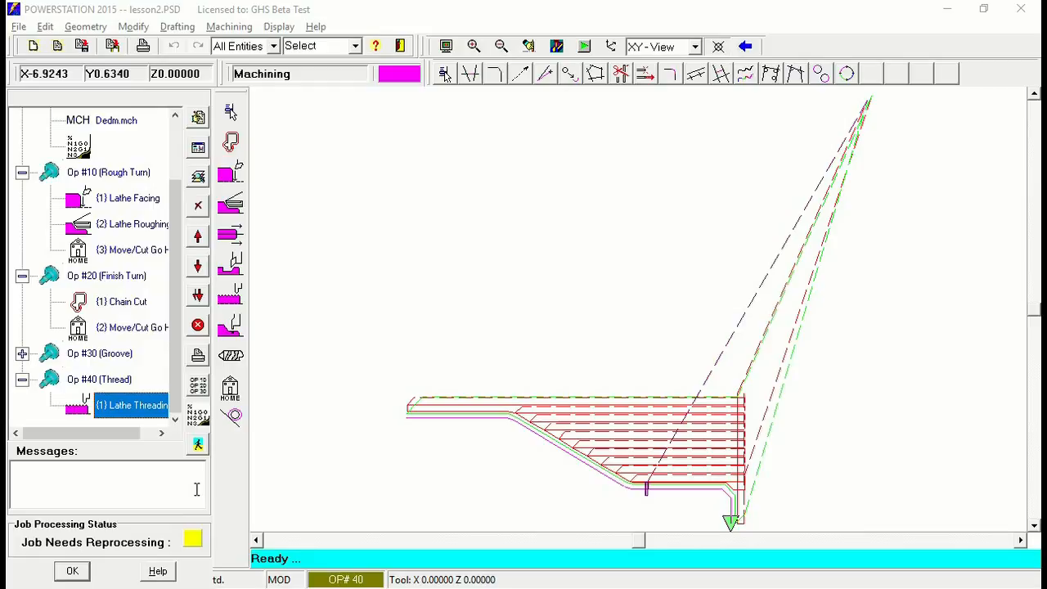
- Reprocess the job and inspect the regenerated threading passes up close
{"action": "left_click", "coordinate": [198, 444]}
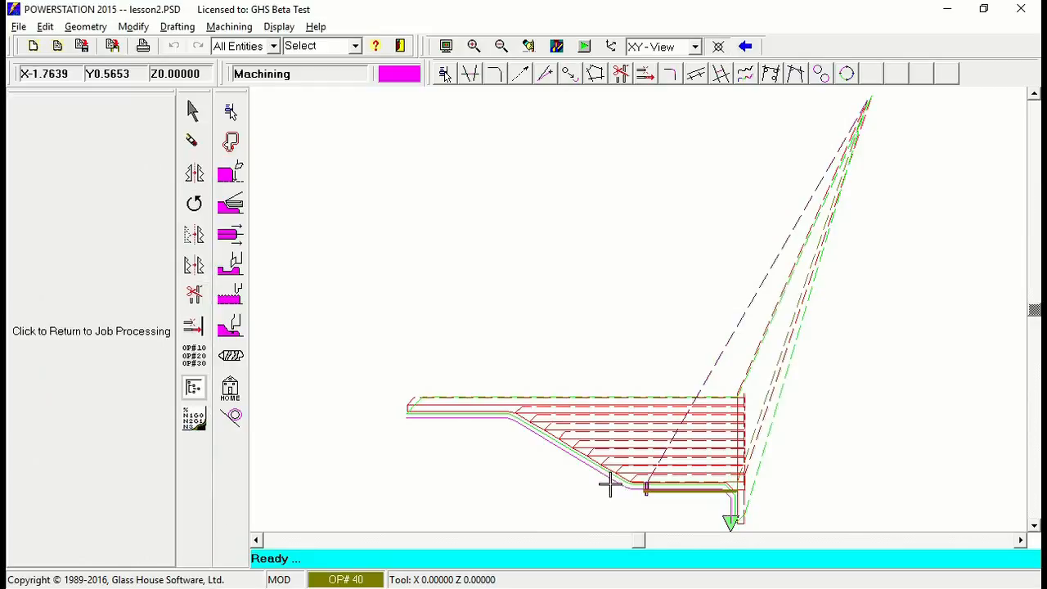
{"action": "right_click", "coordinate": [668, 401]}
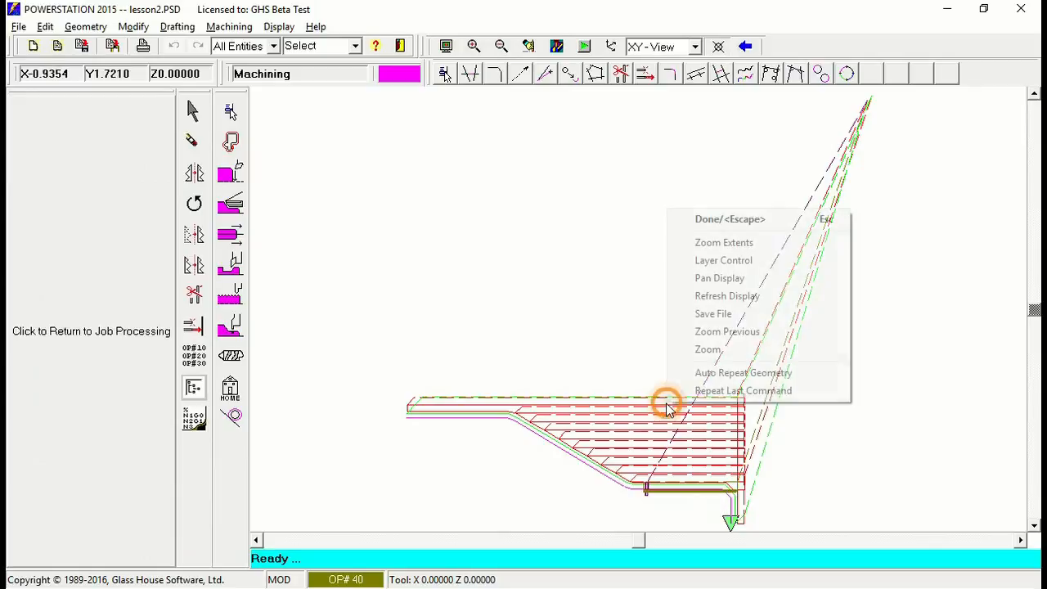
{"action": "left_click", "coordinate": [743, 351]}
{"action": "left_click_drag", "start_coordinate": [635, 504], "coordinate": [764, 469]}
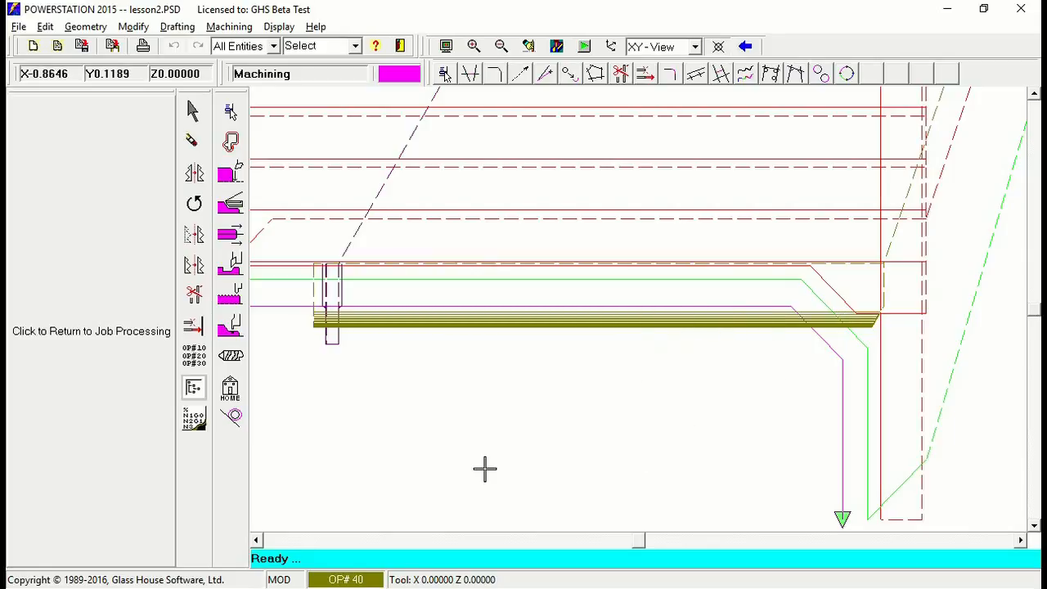
{"action": "left_click", "coordinate": [84, 402]}
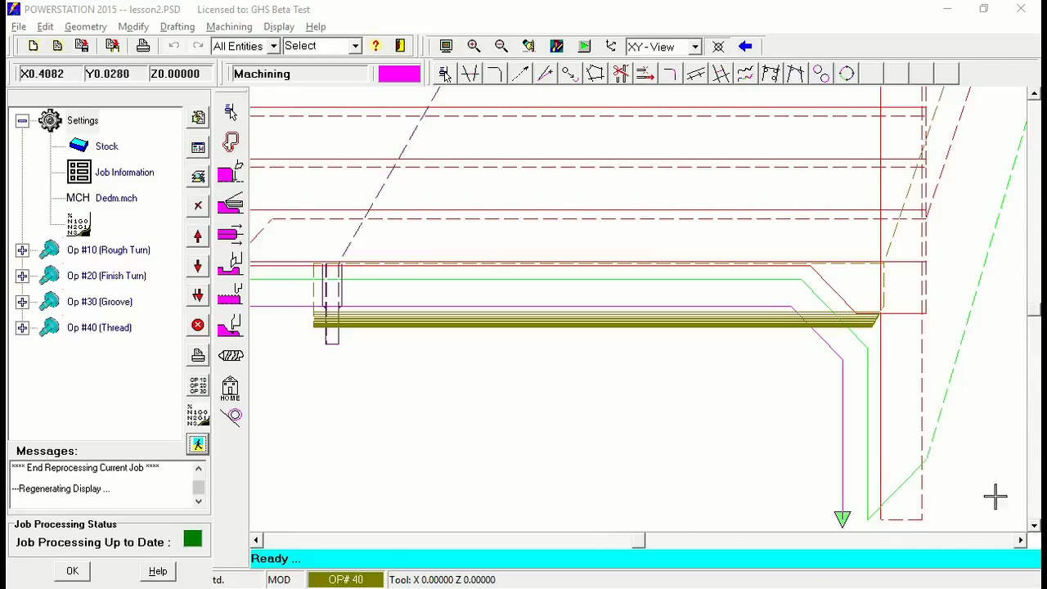
- Set the depart sweep angle of the Chain Cut in Op #20 (Finish Turn) to -45.0
{"action": "left_click", "coordinate": [22, 276]}
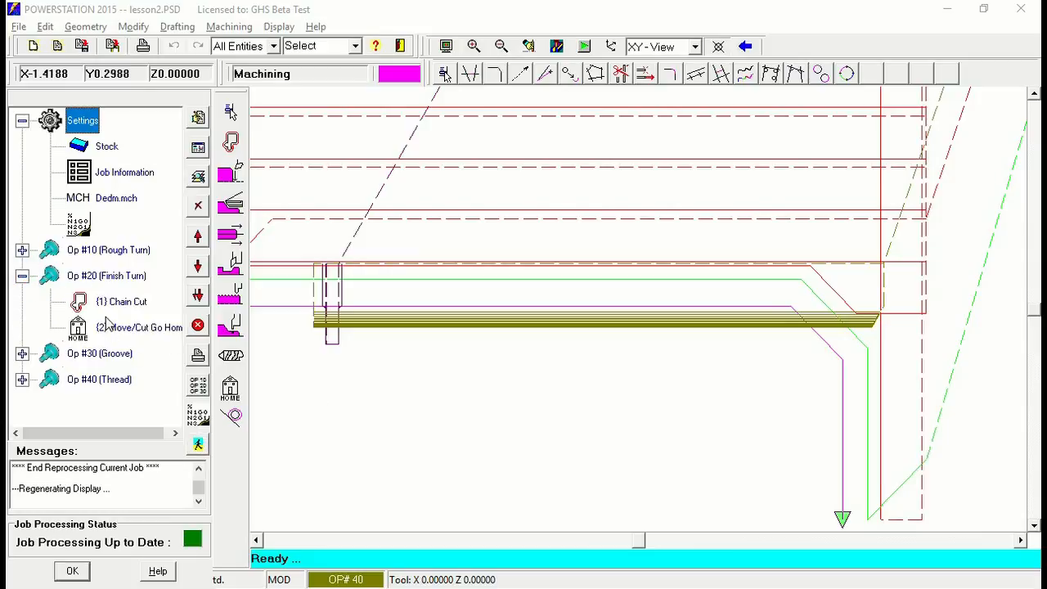
{"action": "double_click", "coordinate": [109, 303]}
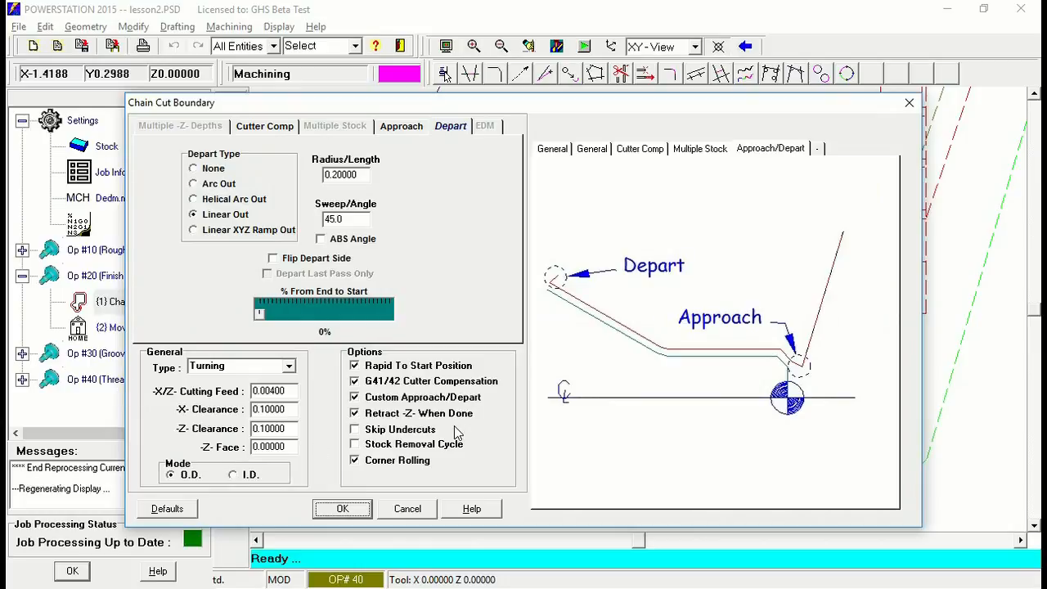
{"action": "left_click", "coordinate": [363, 223]}
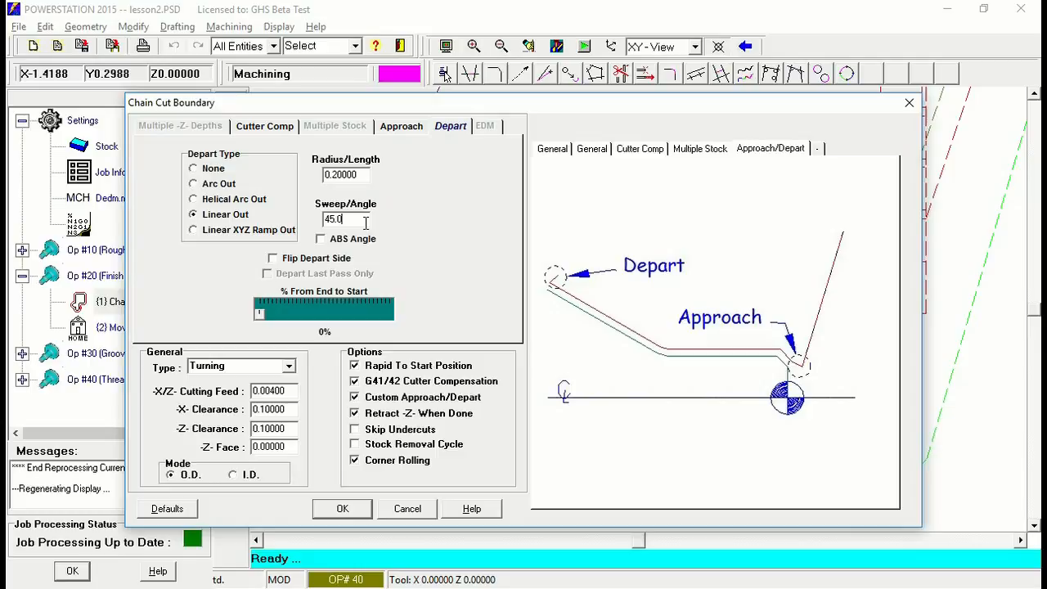
{"action": "type", "text": "-"}
{"action": "left_click", "coordinate": [345, 509]}
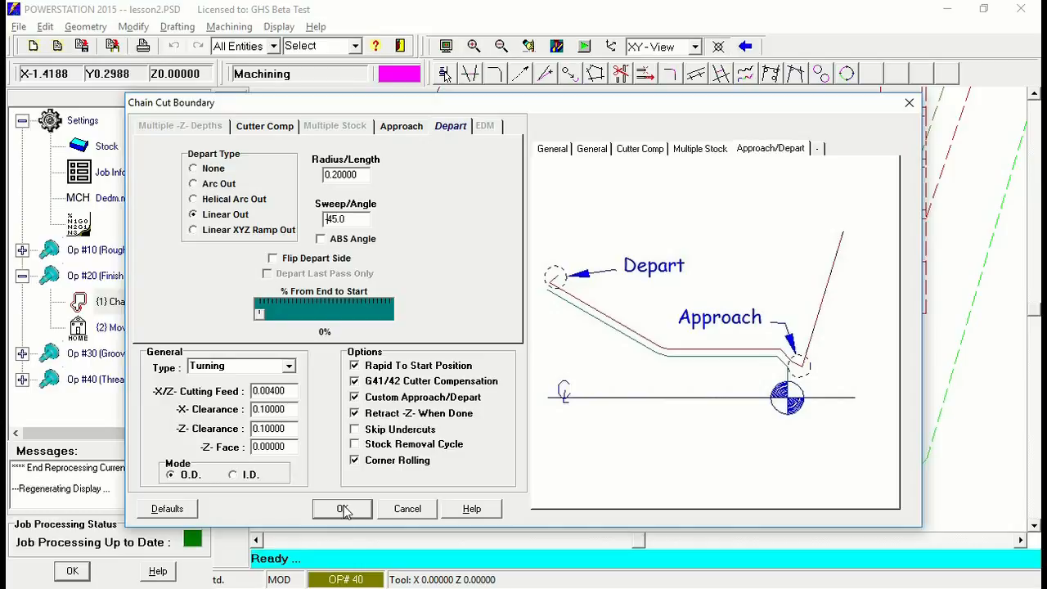
{"action": "left_click", "coordinate": [343, 509]}
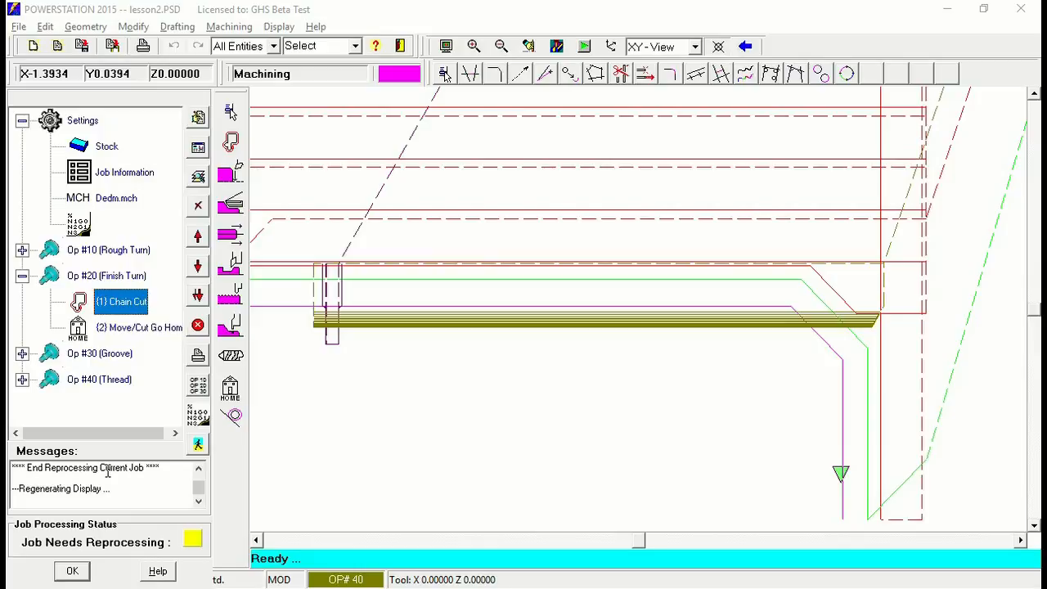
- Look through the Groove and Rough Turn cycles, reprocess the job with the changed depart angle, and return to the operation list
{"action": "left_click", "coordinate": [23, 353]}
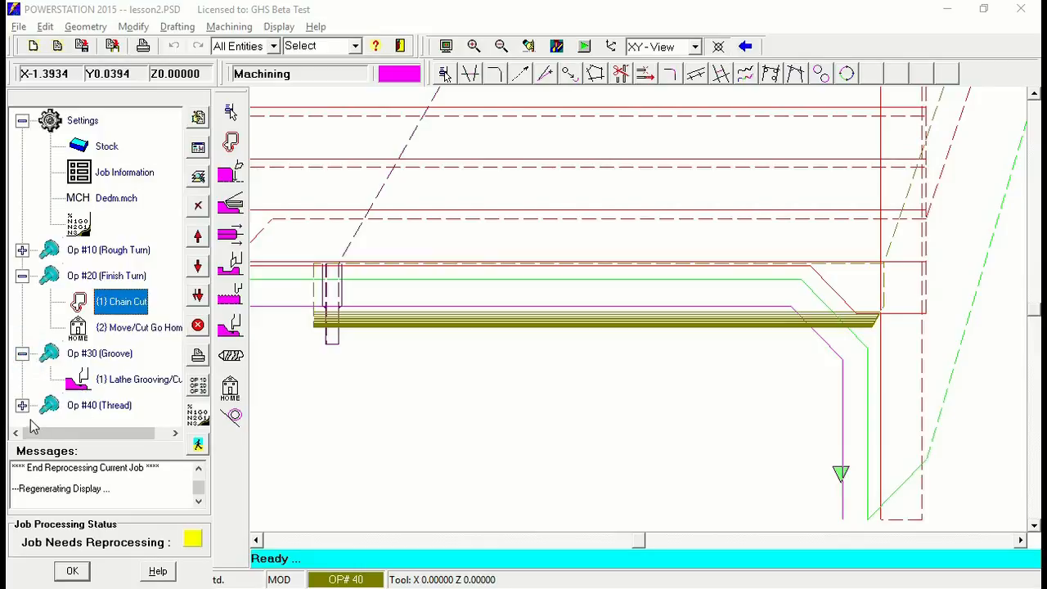
{"action": "left_click", "coordinate": [22, 250]}
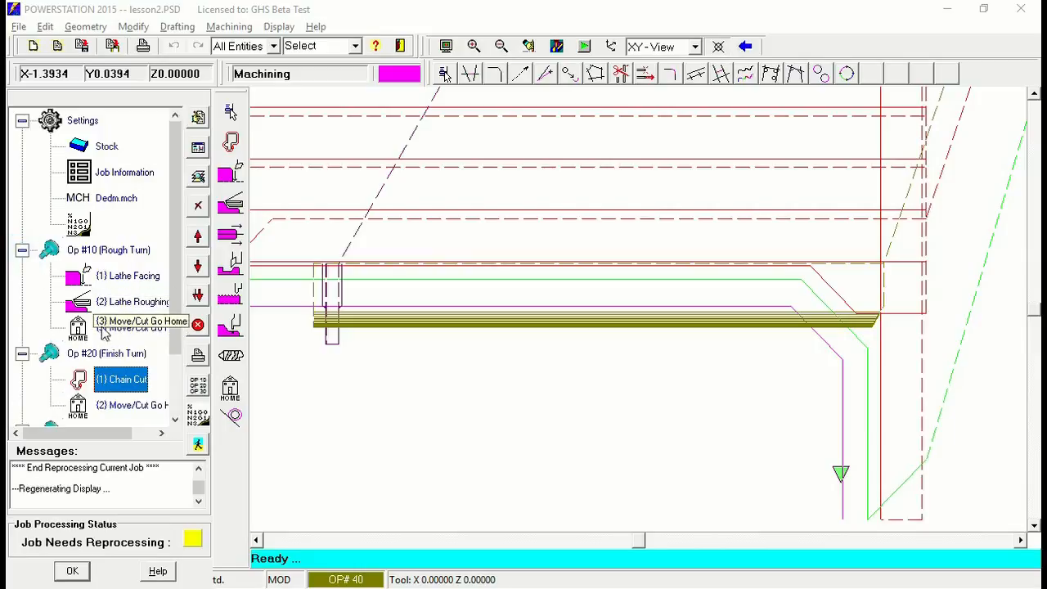
{"action": "left_click", "coordinate": [89, 306]}
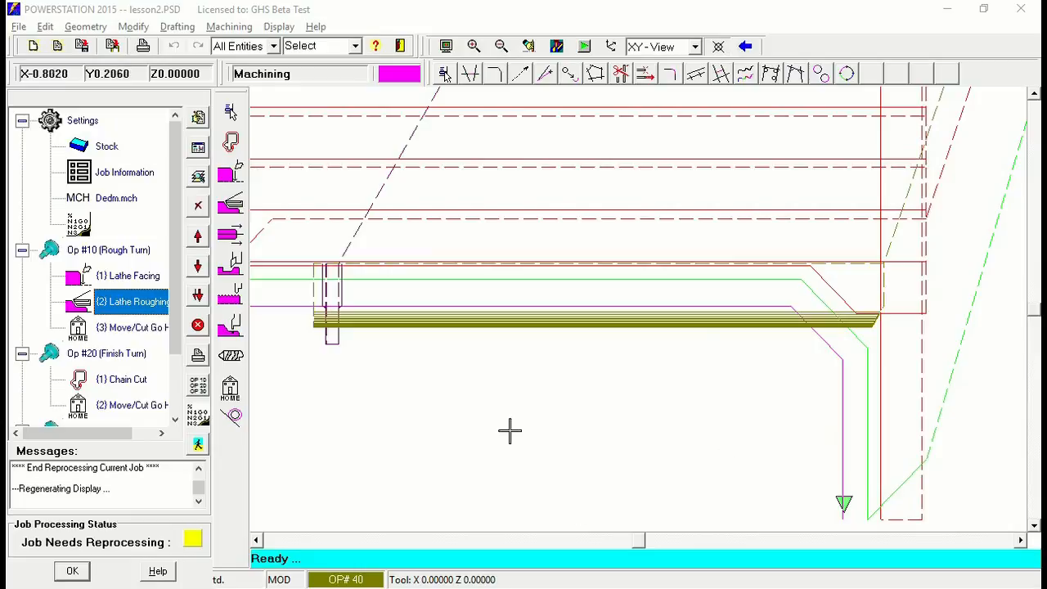
{"action": "left_click", "coordinate": [198, 448]}
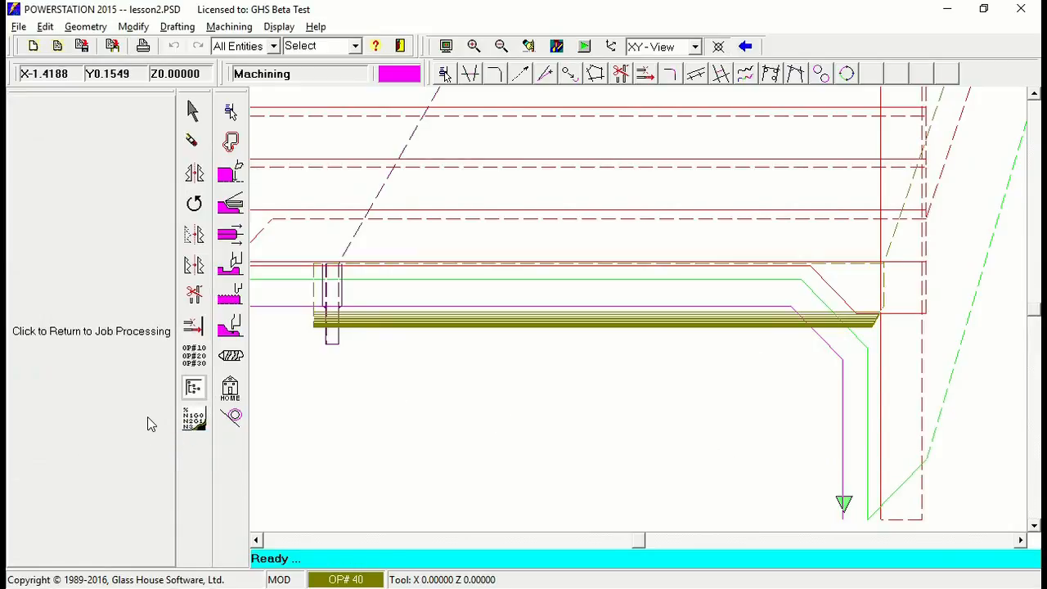
{"action": "right_click", "coordinate": [144, 391]}
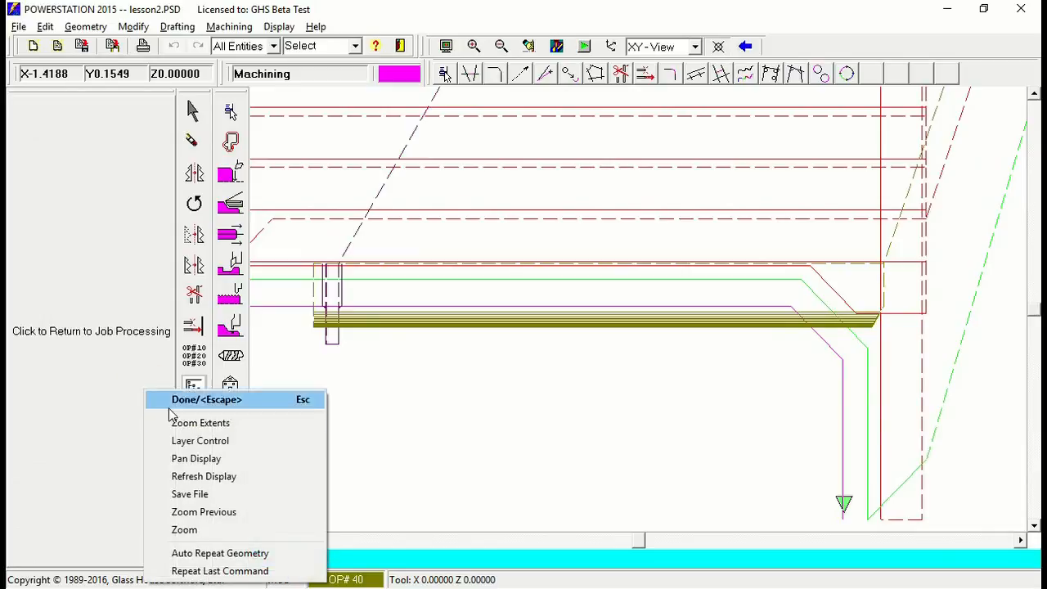
{"action": "left_click", "coordinate": [158, 401]}
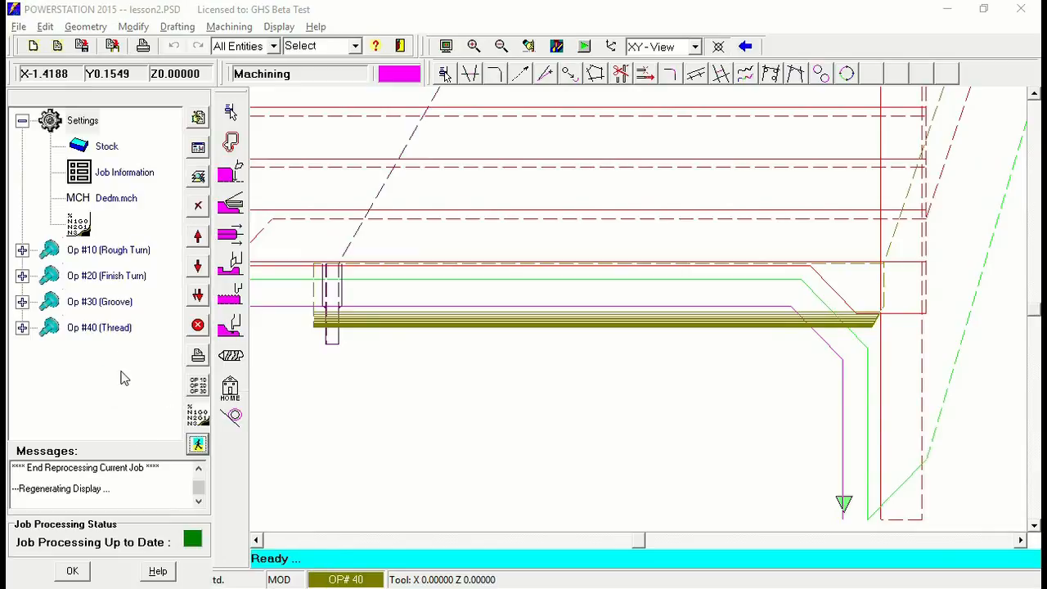
- Set the depart sweep angle of the Chain Cut in Op #20 (Finish Turn) back to 45
{"action": "left_click", "coordinate": [22, 276]}
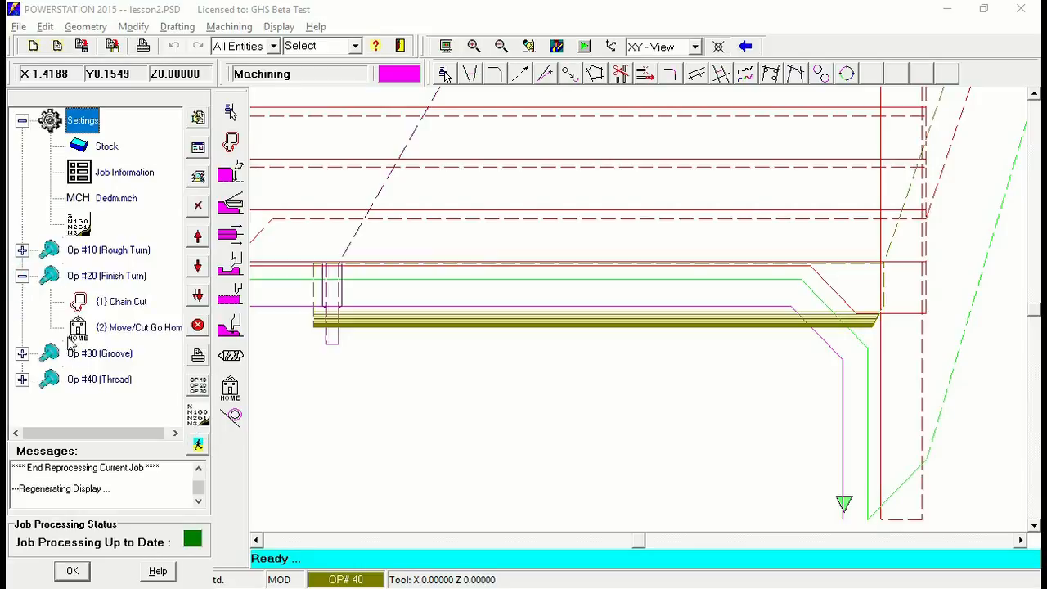
{"action": "double_click", "coordinate": [80, 303]}
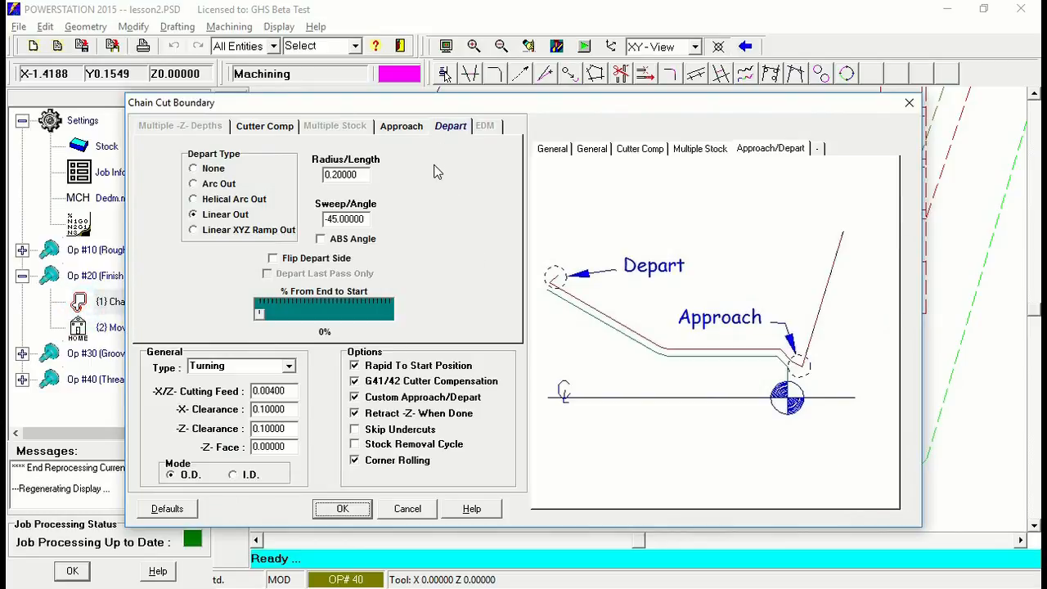
{"action": "left_click", "coordinate": [365, 219]}
{"action": "key", "text": "BackSpace"}
{"action": "key", "text": "BackSpace"}
{"action": "key", "text": "BackSpace"}
{"action": "key", "text": "BackSpace"}
{"action": "key", "text": "BackSpace"}
{"action": "key", "text": "BackSpace"}
{"action": "key", "text": "BackSpace"}
{"action": "key", "text": "BackSpace"}
{"action": "key", "text": "BackSpace"}
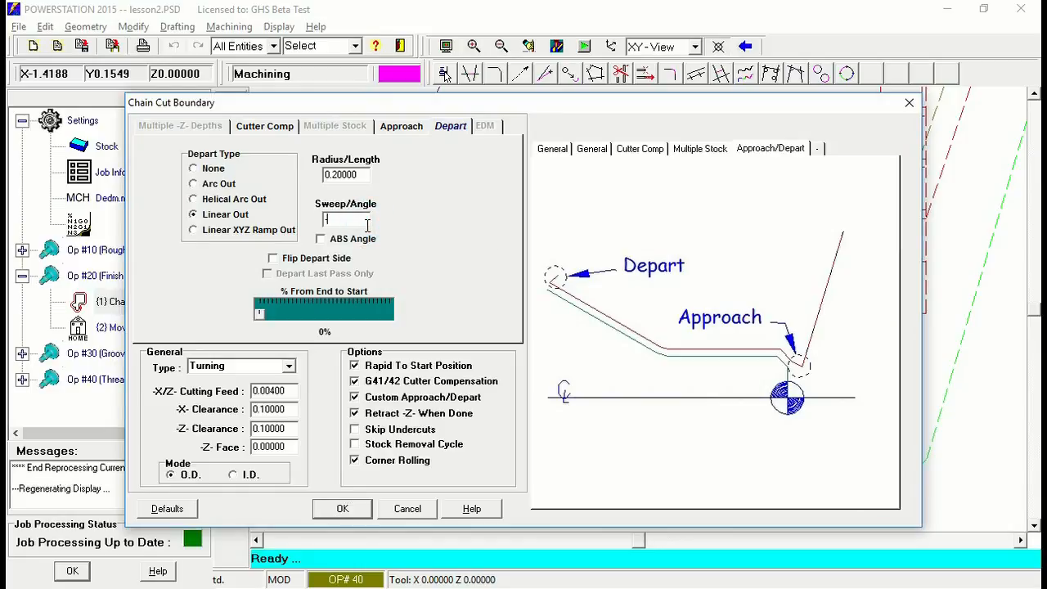
{"action": "type", "text": "45"}
- Set the same Chain Cut's approach sweep angle to -45 and accept the changed settings
{"action": "left_click", "coordinate": [402, 125]}
{"action": "left_click", "coordinate": [322, 217]}
{"action": "type", "text": "-"}
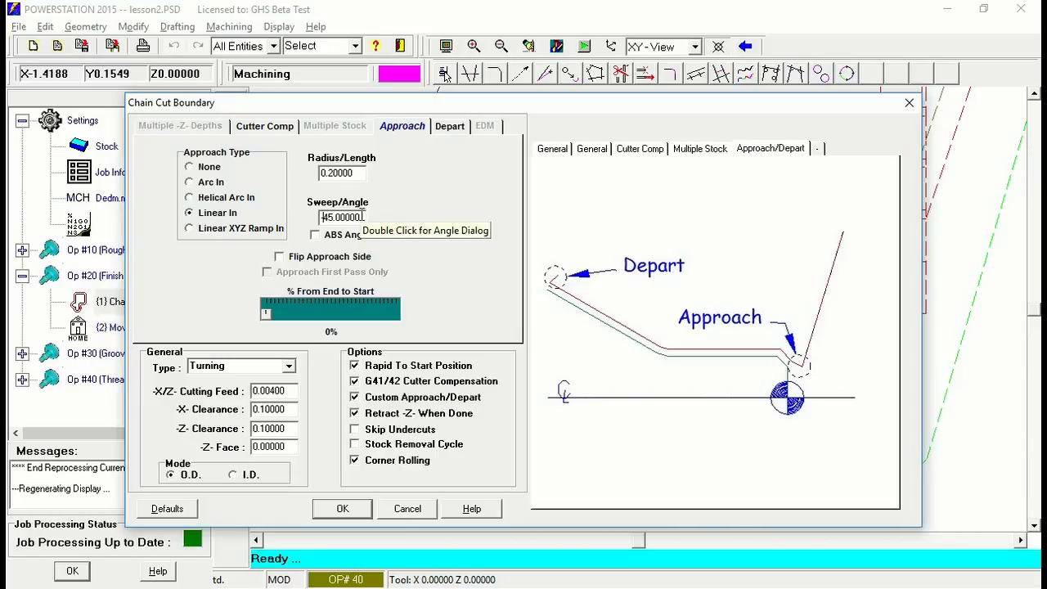
{"action": "left_click_drag", "start_coordinate": [360, 217], "coordinate": [280, 213]}
{"action": "key", "text": "BackSpace"}
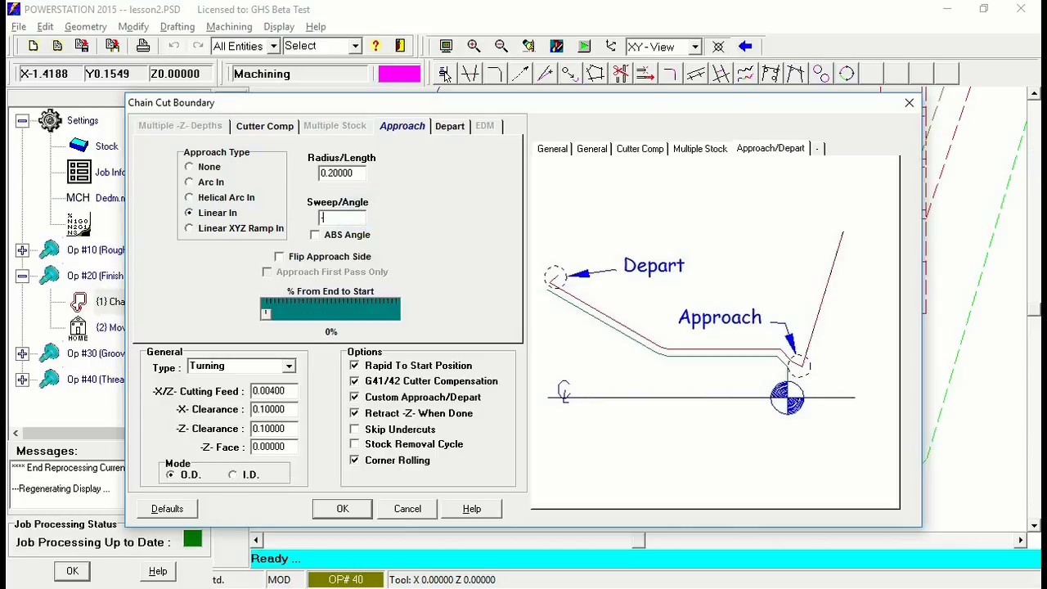
{"action": "key", "text": "Tab"}
{"action": "left_click", "coordinate": [342, 509]}
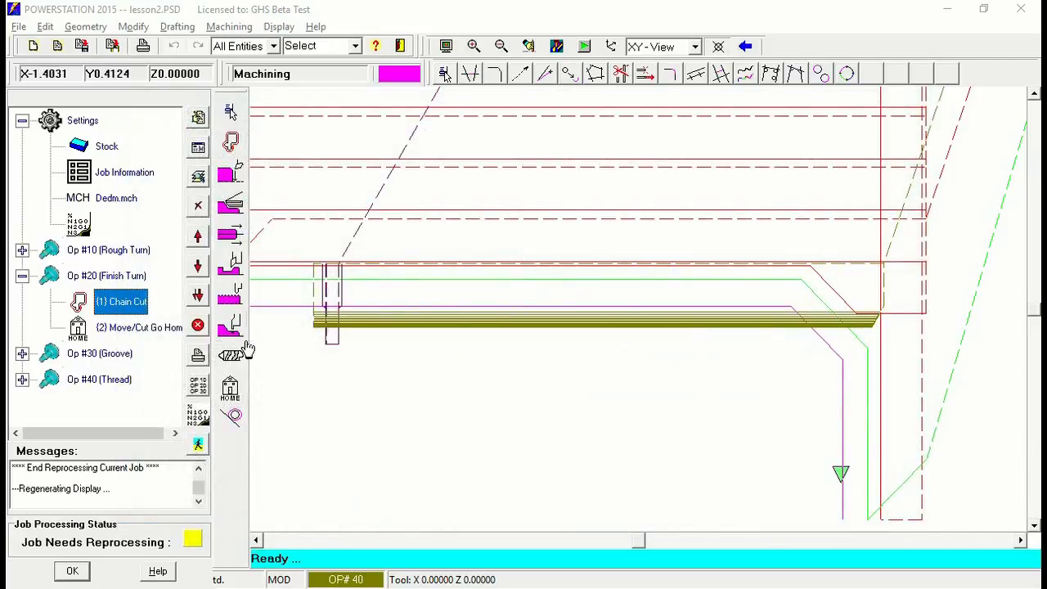
- Reprocess the job, inspect the finish pass's regenerated approach move, and return to the operation list
{"action": "left_click", "coordinate": [199, 446]}
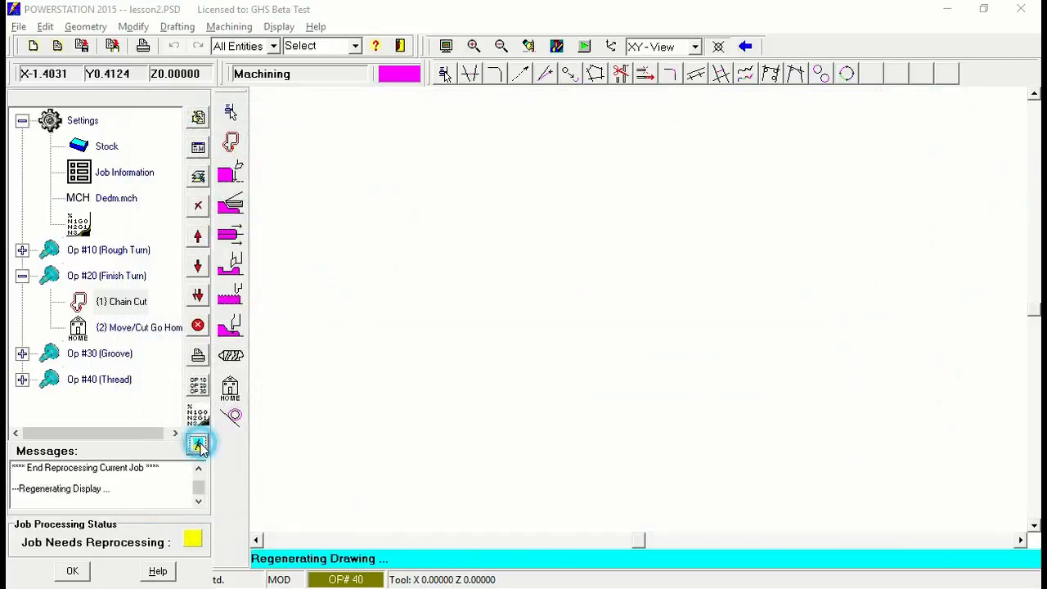
{"action": "left_click", "coordinate": [1036, 489]}
{"action": "left_click", "coordinate": [1035, 489]}
{"action": "left_click", "coordinate": [1034, 490]}
{"action": "left_click", "coordinate": [1034, 489]}
{"action": "left_click", "coordinate": [1034, 489]}
{"action": "left_click", "coordinate": [1034, 488]}
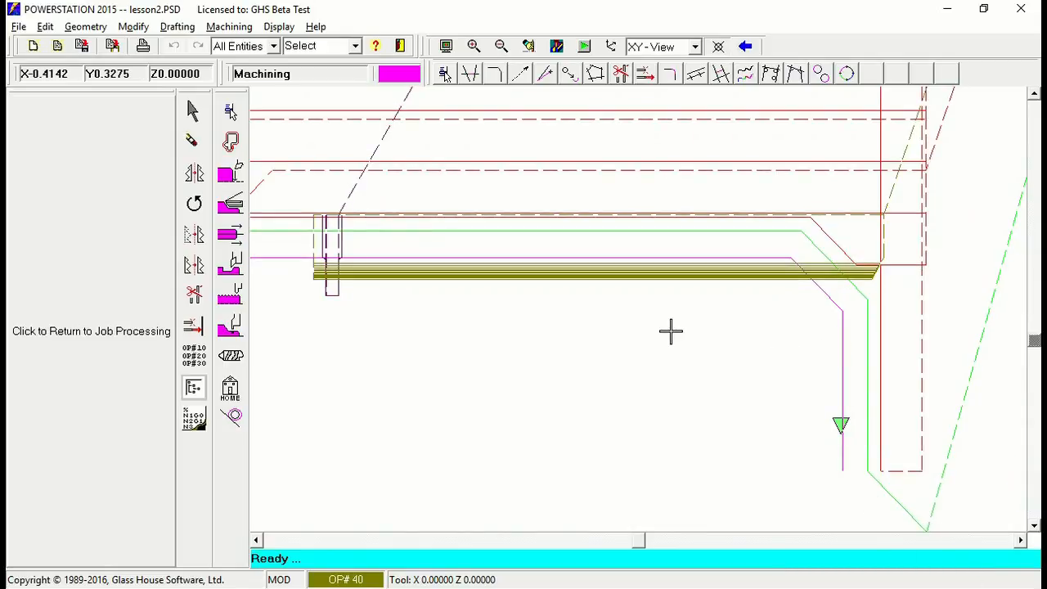
{"action": "left_click", "coordinate": [85, 301]}
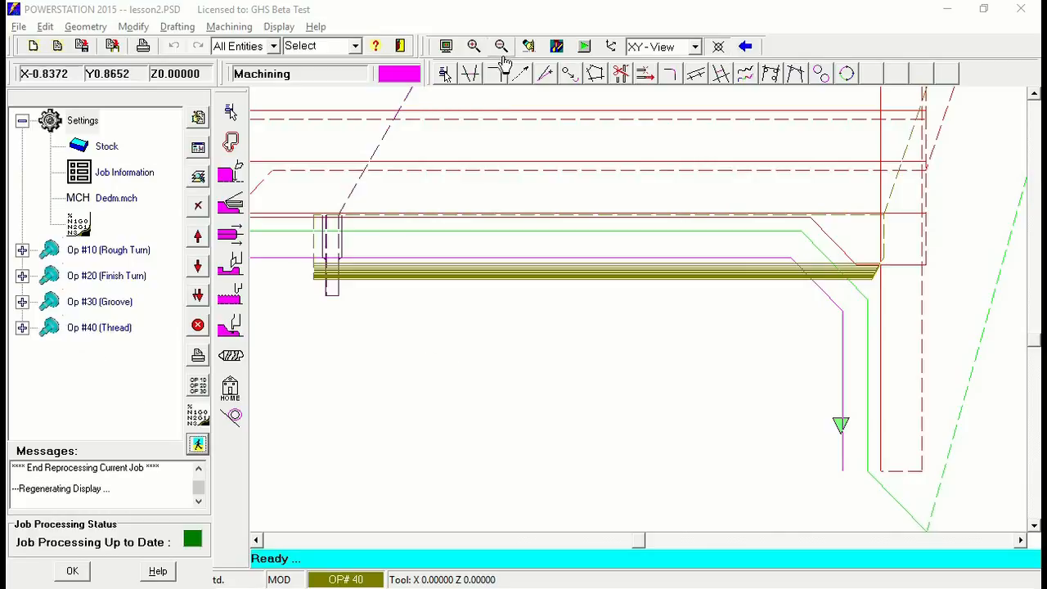
- Look over the complete set of toolpaths and close Job Processing
{"action": "left_click", "coordinate": [530, 46]}
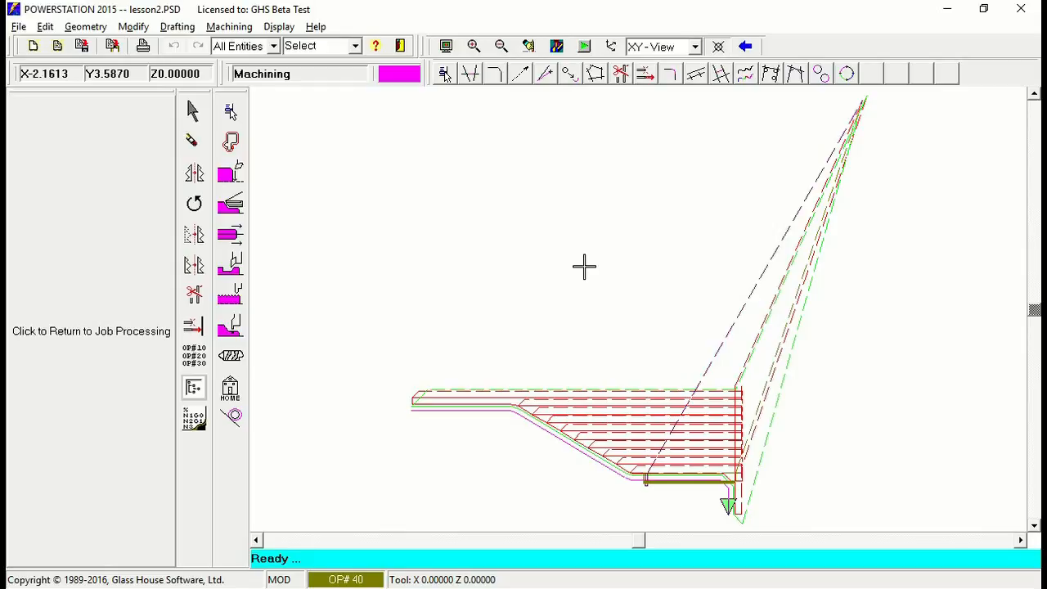
{"action": "left_click", "coordinate": [149, 251]}
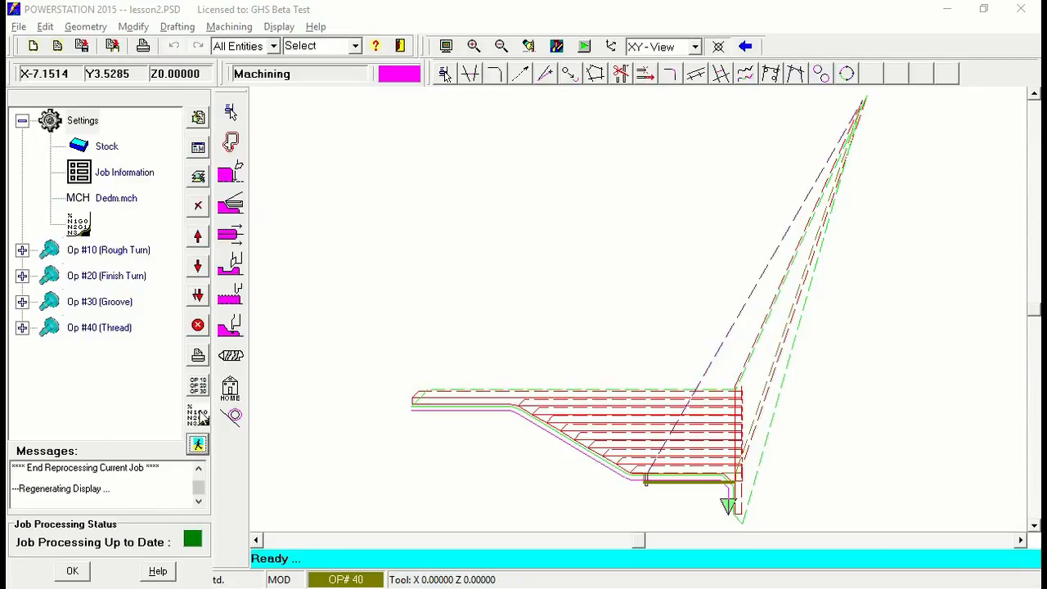
{"action": "left_click", "coordinate": [83, 572]}
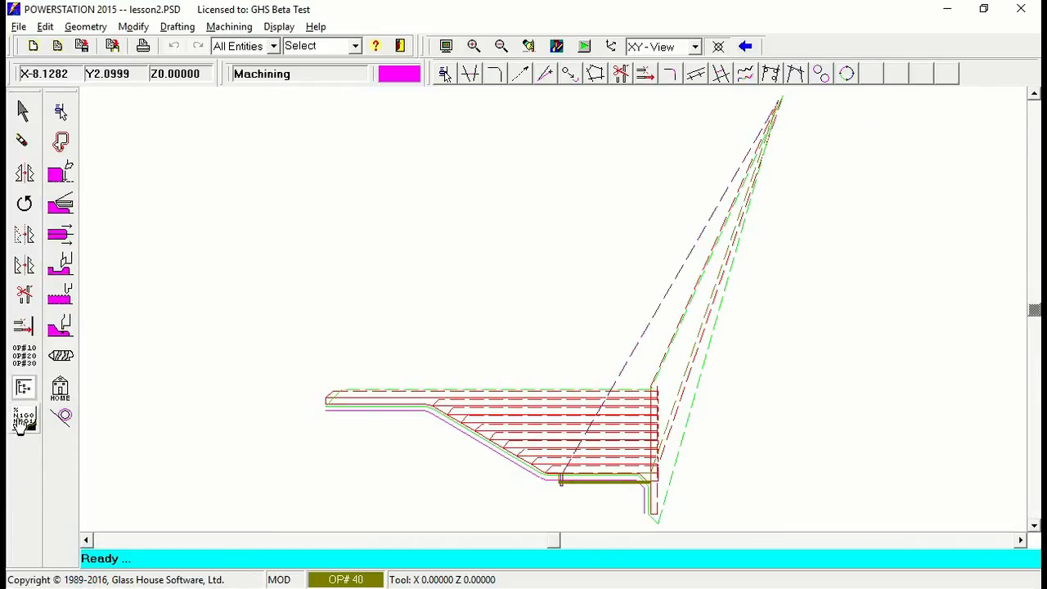
- Start the post processor and choose DLATHE.MCH as the machine
{"action": "left_click", "coordinate": [231, 27]}
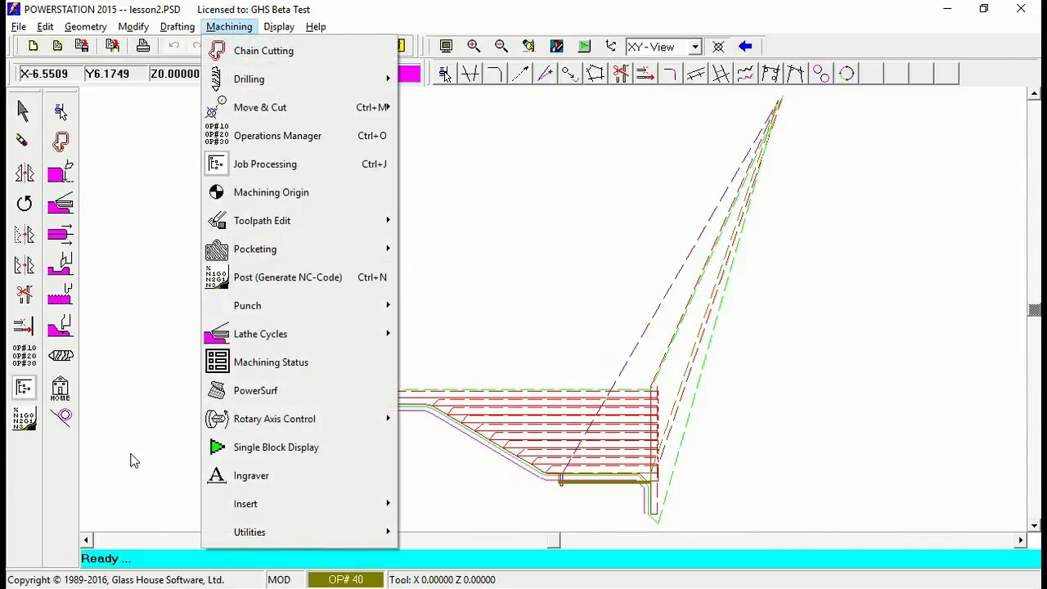
{"action": "left_click", "coordinate": [257, 280]}
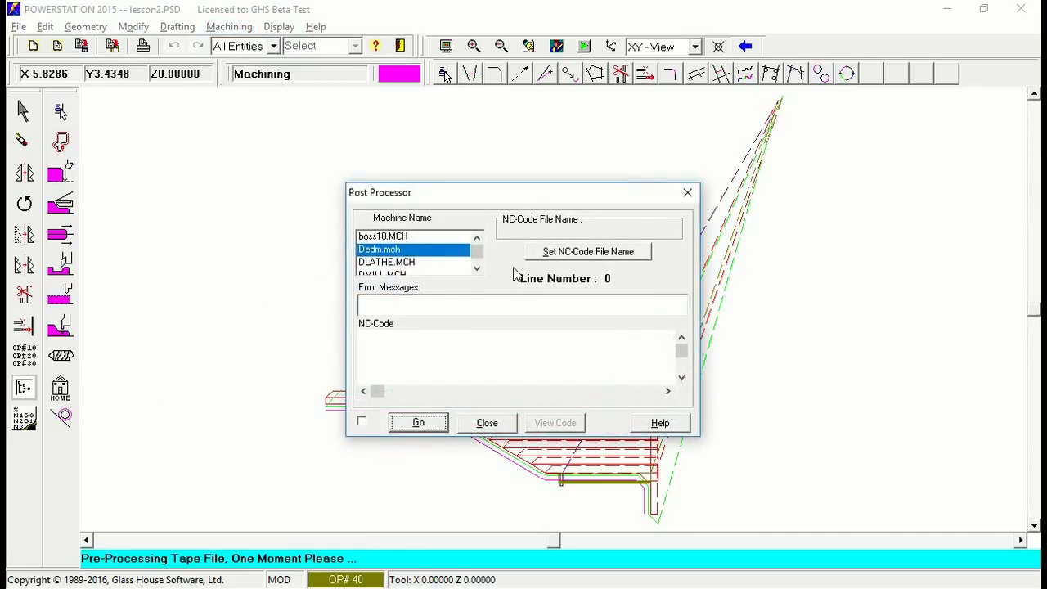
{"action": "left_click", "coordinate": [477, 268]}
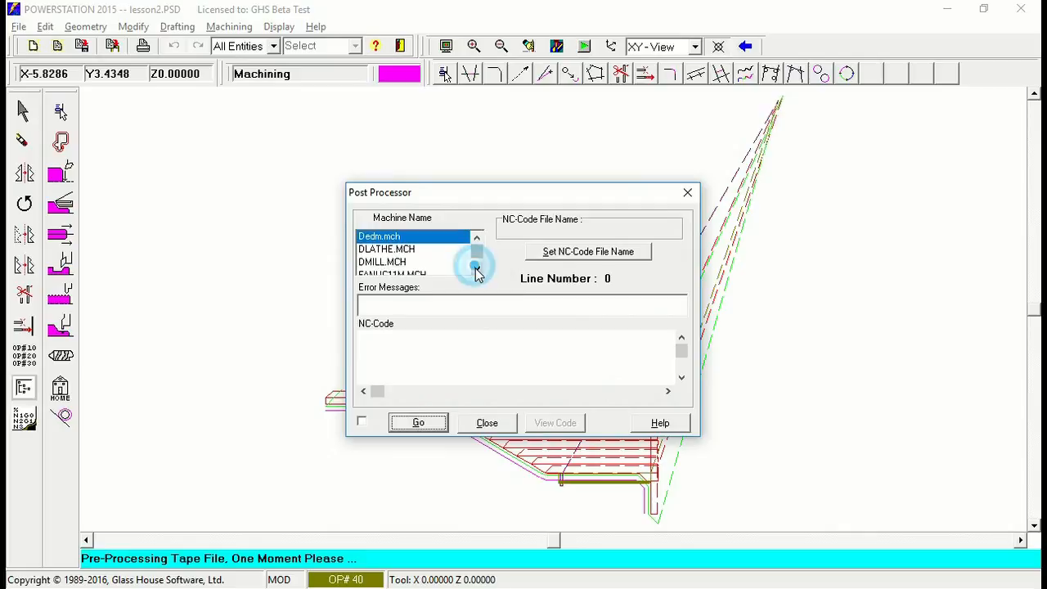
{"action": "left_click", "coordinate": [391, 250]}
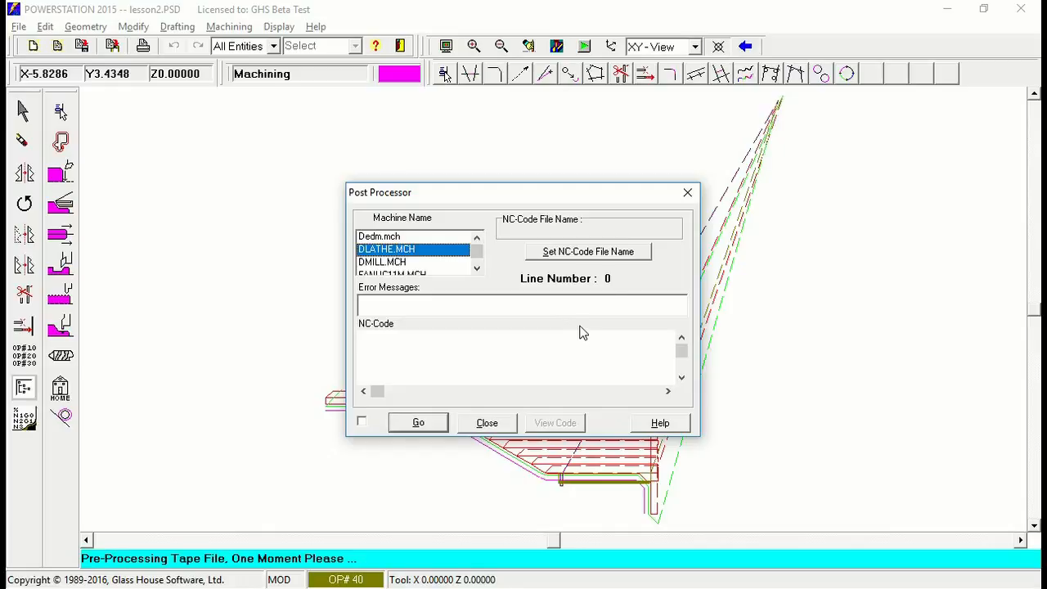
- Name the NC-code file lesson2 in the TAPES folder and generate the code
{"action": "left_click", "coordinate": [588, 254]}
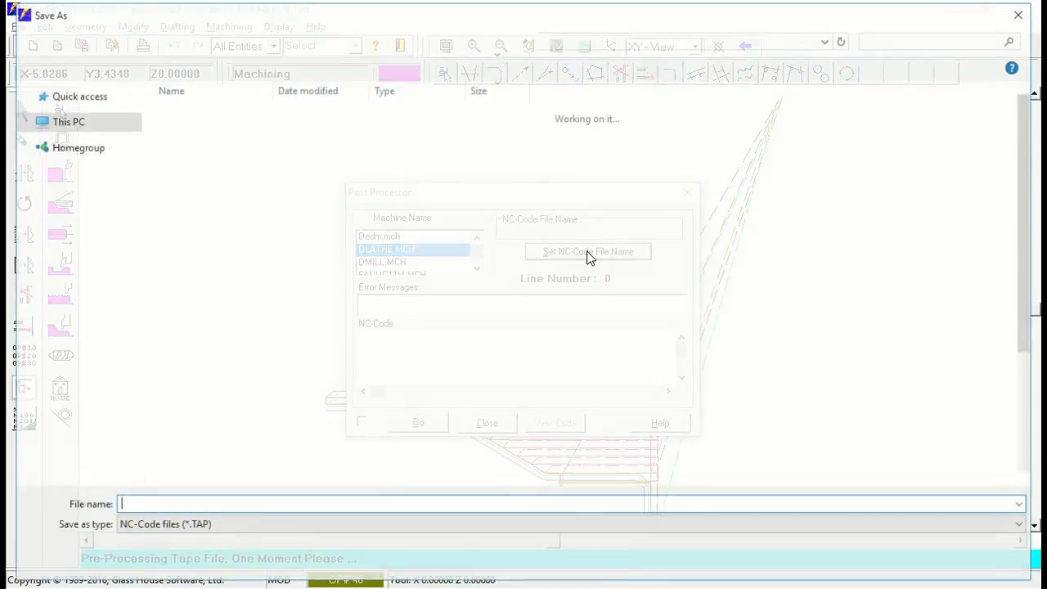
{"action": "type", "text": "lesson2"}
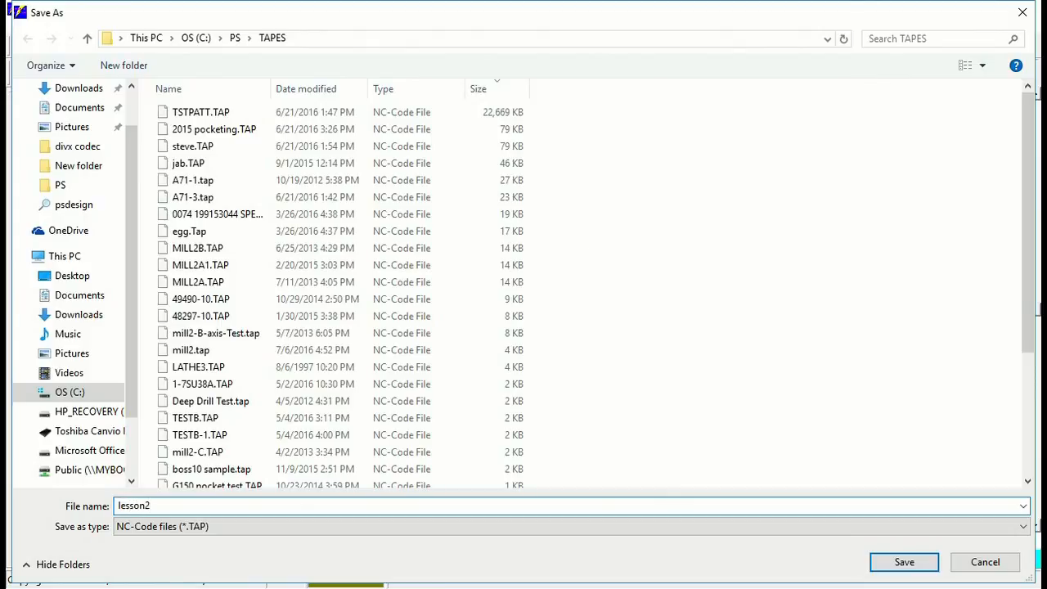
{"action": "key", "text": "Return"}
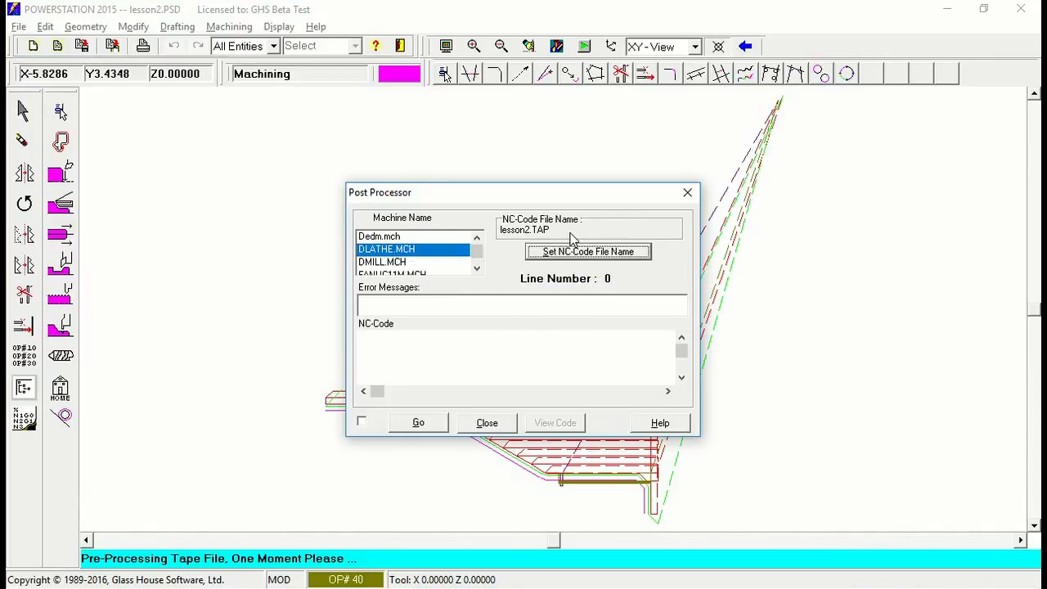
{"action": "left_click", "coordinate": [435, 426]}
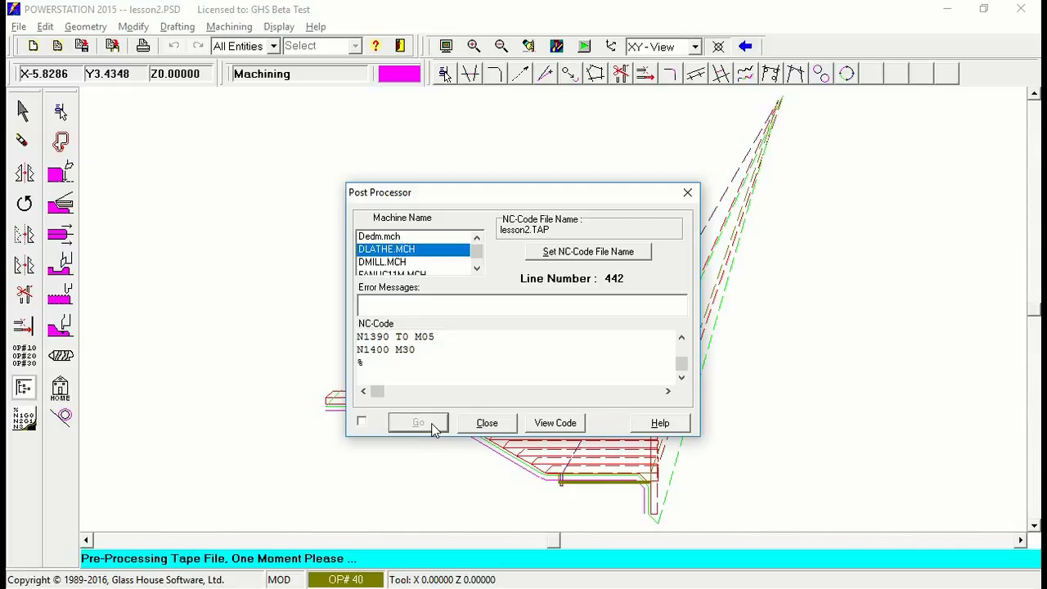
- Examine the generated NC code through the roughing, finishing, grooving and threading blocks, and close the post processor
{"action": "left_click", "coordinate": [557, 423]}
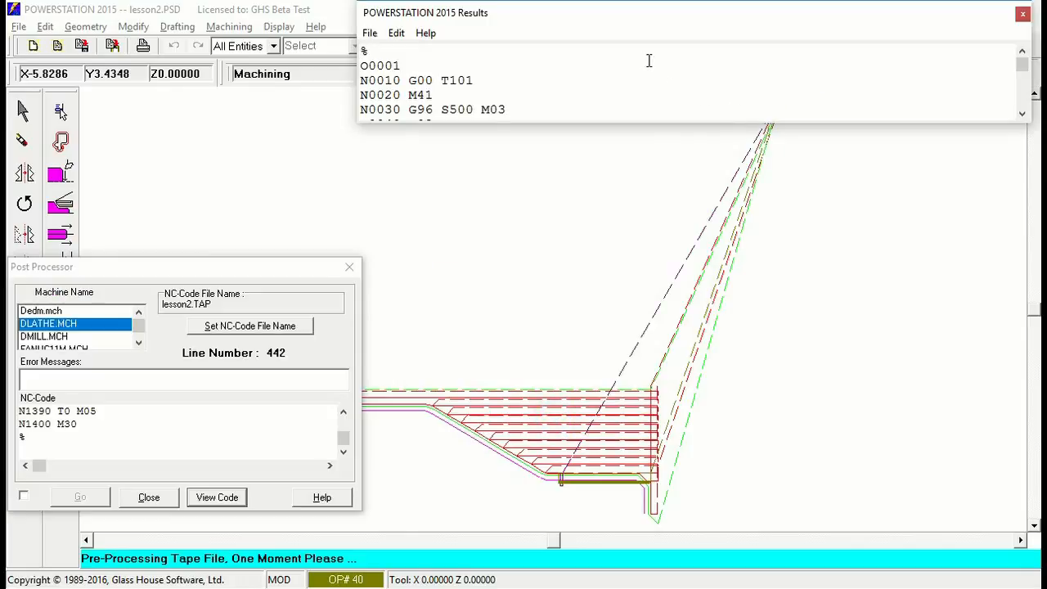
{"action": "left_click_drag", "start_coordinate": [639, 124], "coordinate": [641, 331]}
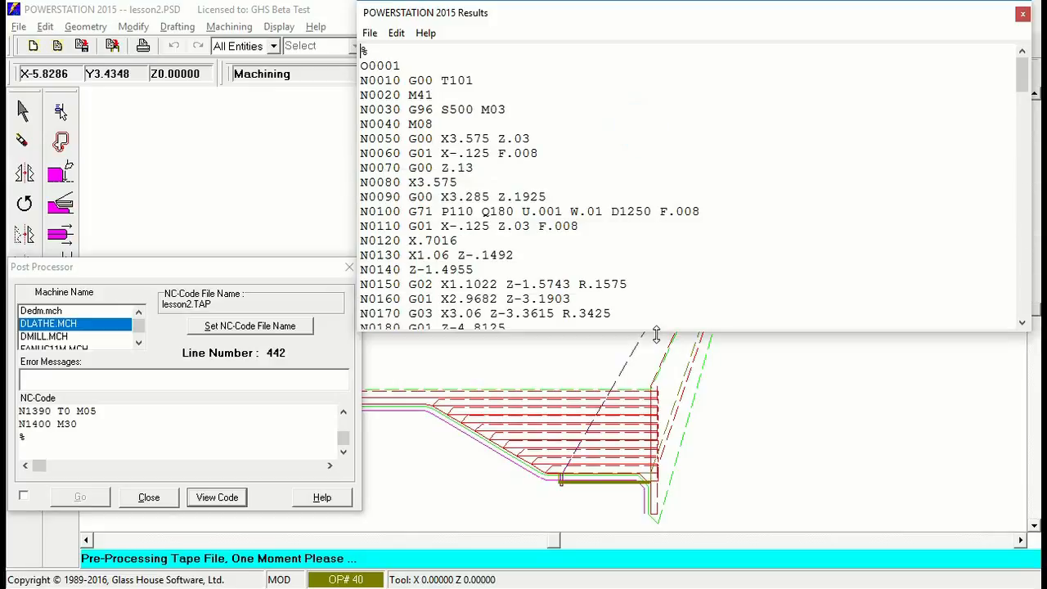
{"action": "left_click", "coordinate": [631, 121]}
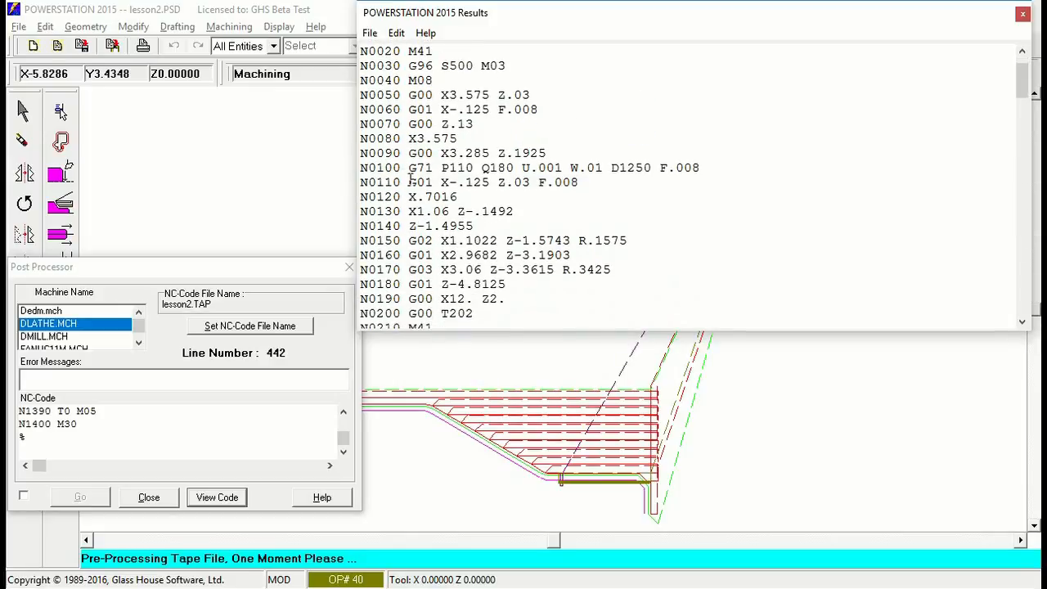
{"action": "scroll", "coordinate": [679, 168], "scroll_direction": "down", "scroll_amount": 6}
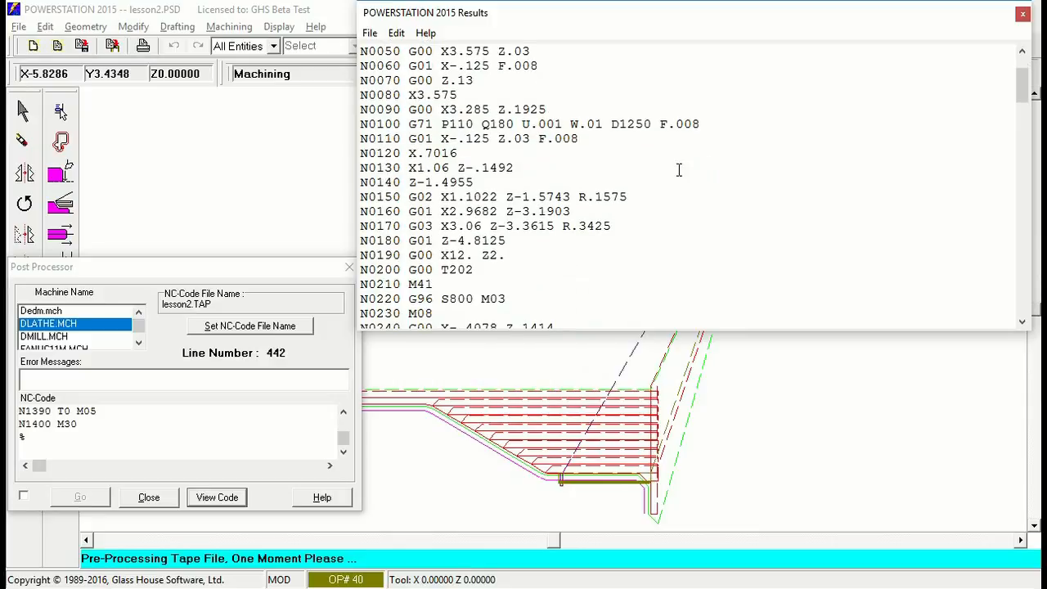
{"action": "scroll", "coordinate": [674, 171], "scroll_direction": "up", "scroll_amount": 7}
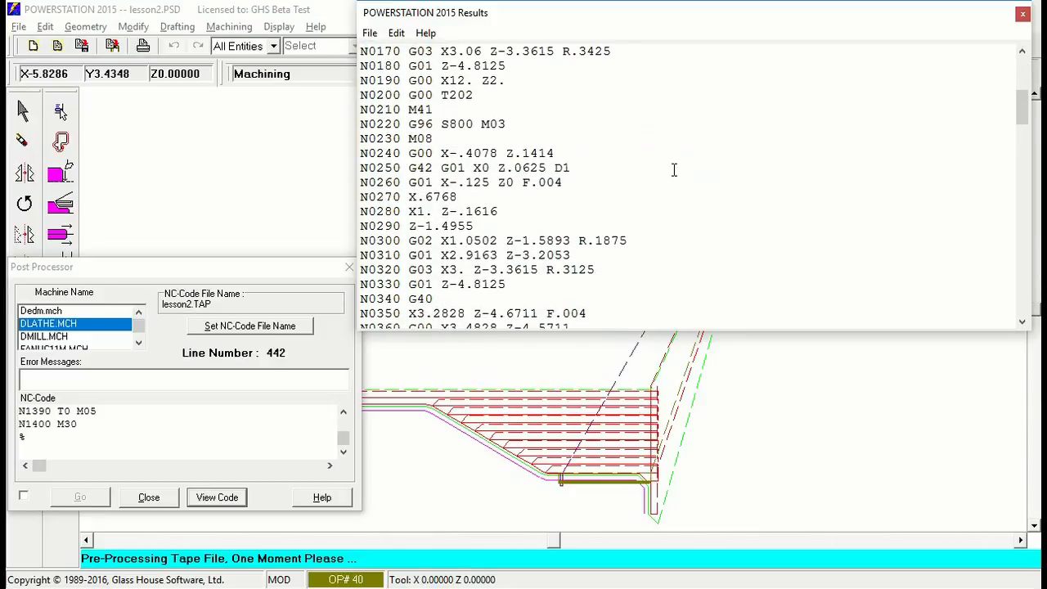
{"action": "scroll", "coordinate": [670, 172], "scroll_direction": "down", "scroll_amount": 1}
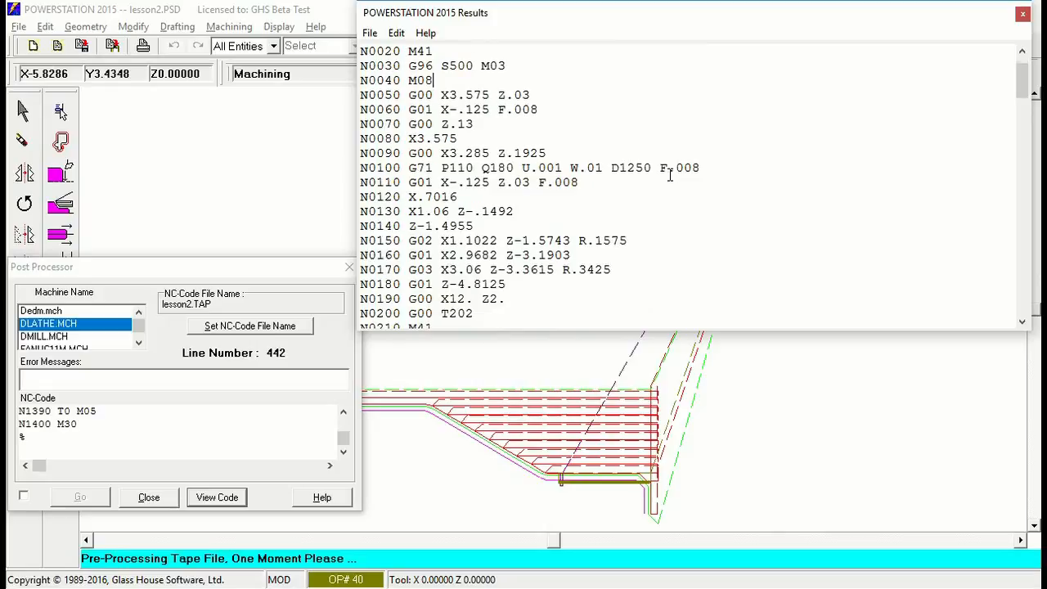
{"action": "scroll", "coordinate": [616, 276], "scroll_direction": "down", "scroll_amount": 5}
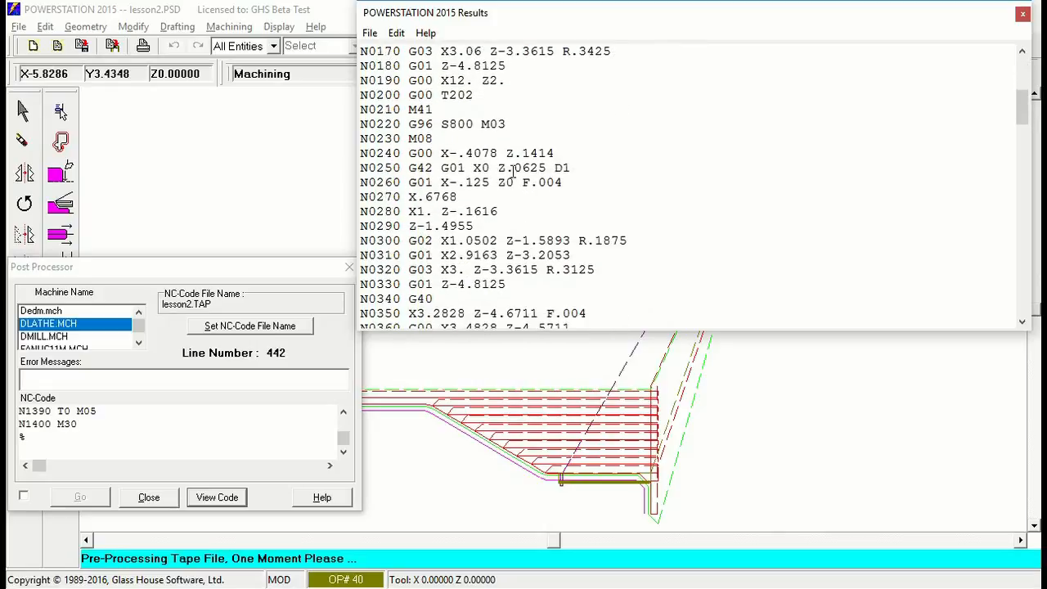
{"action": "scroll", "coordinate": [500, 190], "scroll_direction": "down", "scroll_amount": 4}
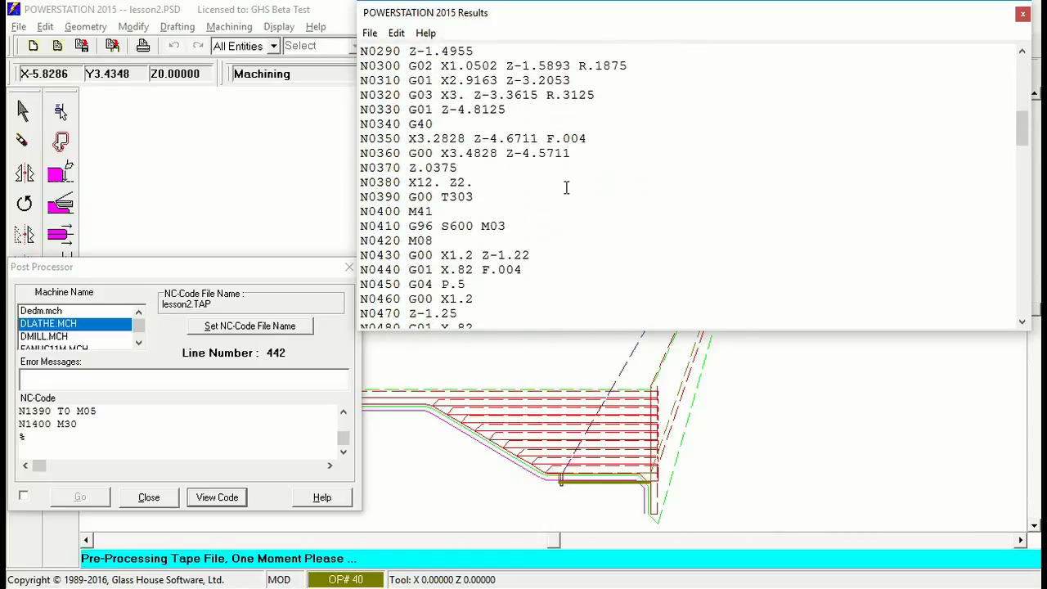
{"action": "scroll", "coordinate": [526, 228], "scroll_direction": "down", "scroll_amount": 6}
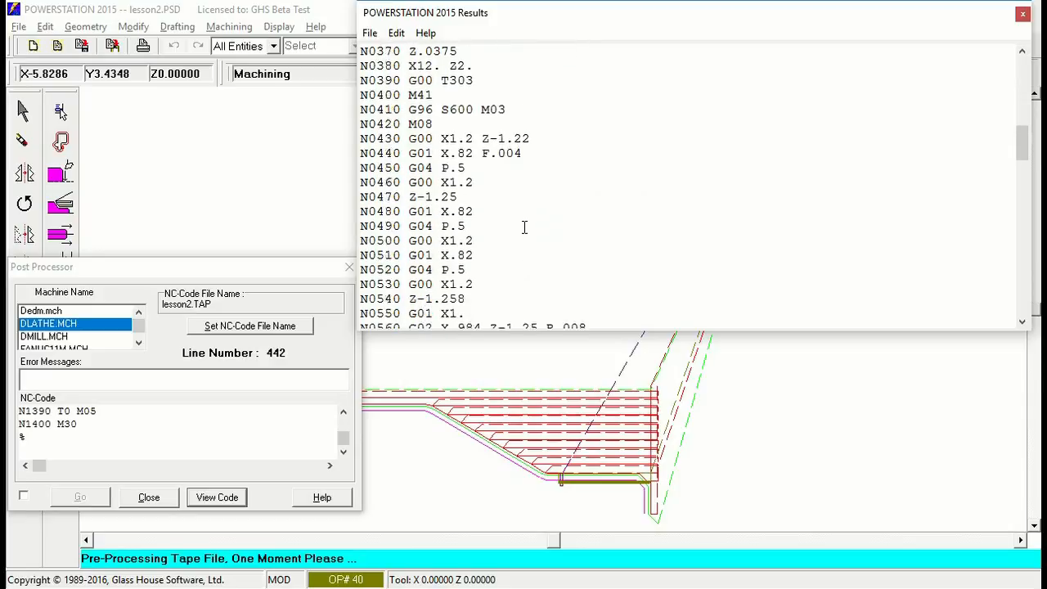
{"action": "scroll", "coordinate": [525, 227], "scroll_direction": "down", "scroll_amount": 4}
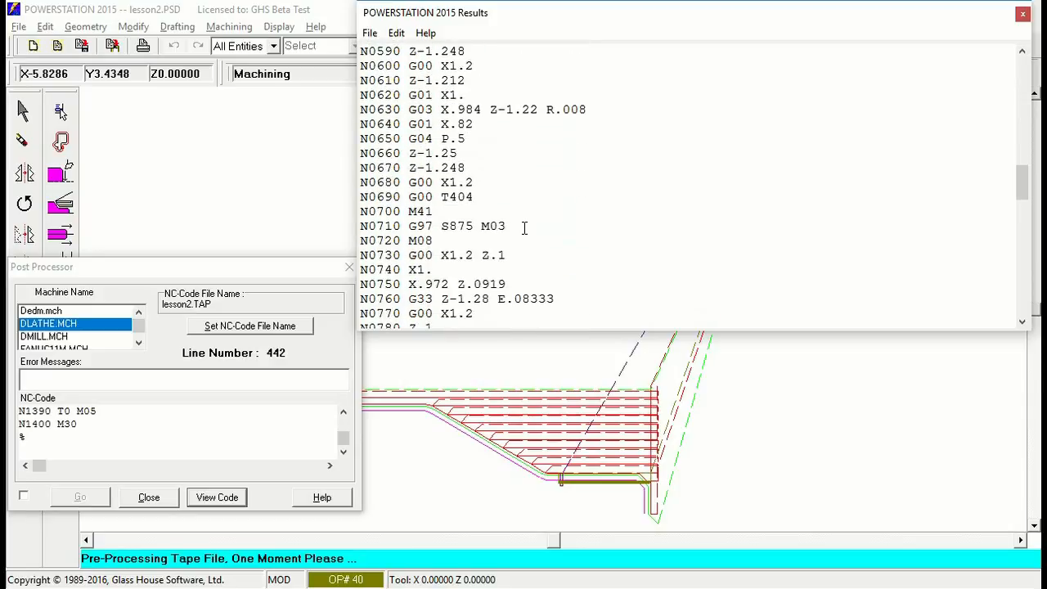
{"action": "scroll", "coordinate": [526, 233], "scroll_direction": "down", "scroll_amount": 7}
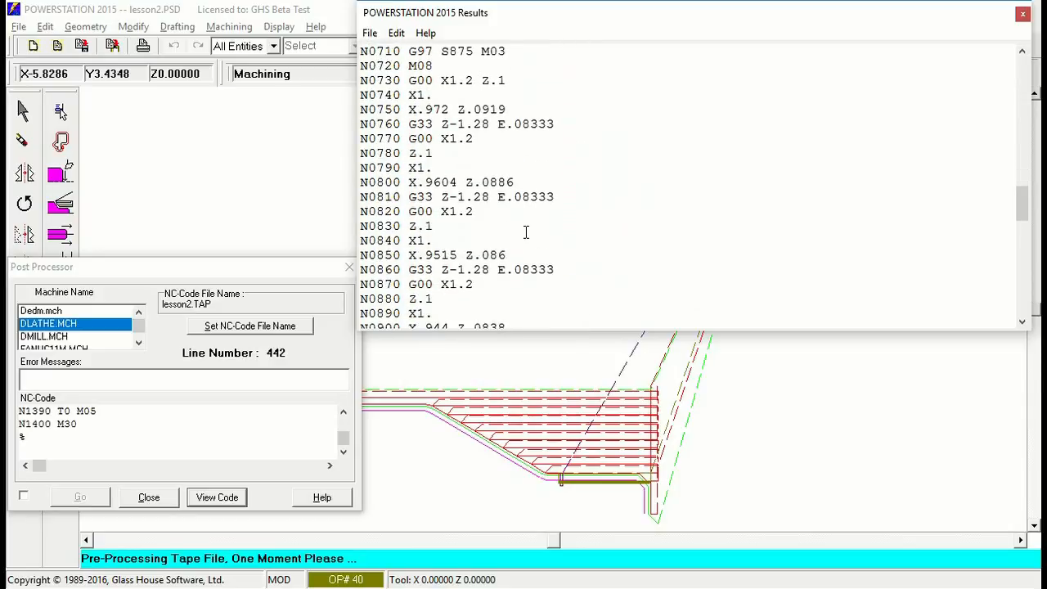
{"action": "scroll", "coordinate": [526, 232], "scroll_direction": "down", "scroll_amount": 14}
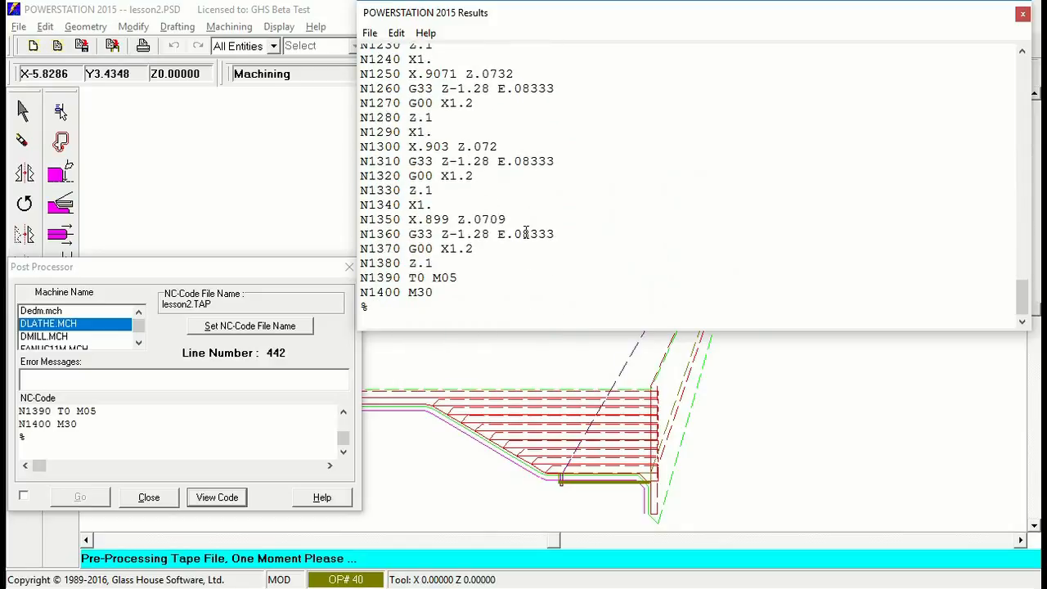
{"action": "scroll", "coordinate": [507, 246], "scroll_direction": "up", "scroll_amount": 20}
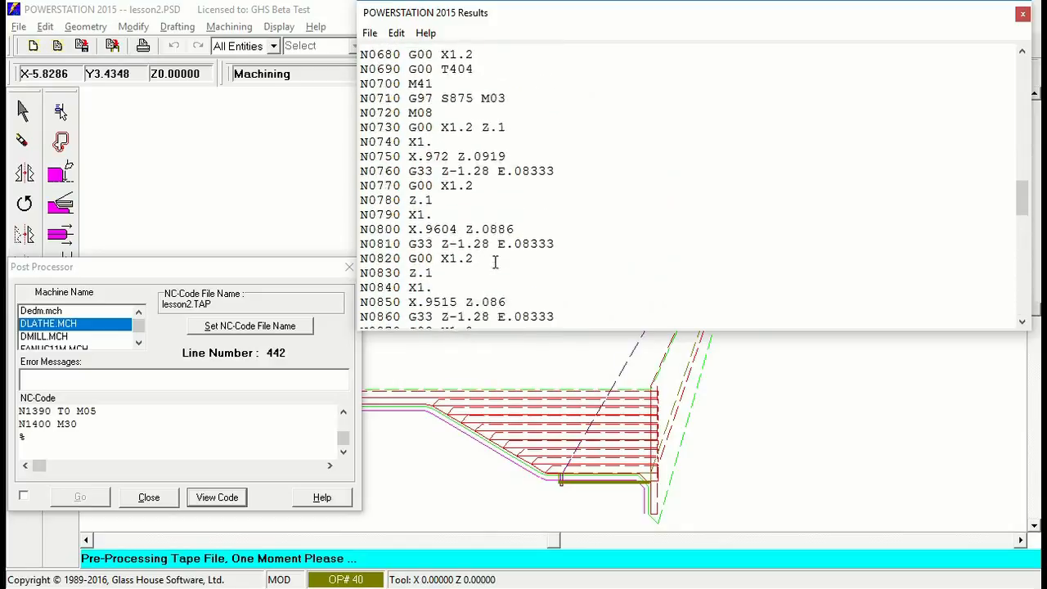
{"action": "scroll", "coordinate": [495, 261], "scroll_direction": "up", "scroll_amount": 2}
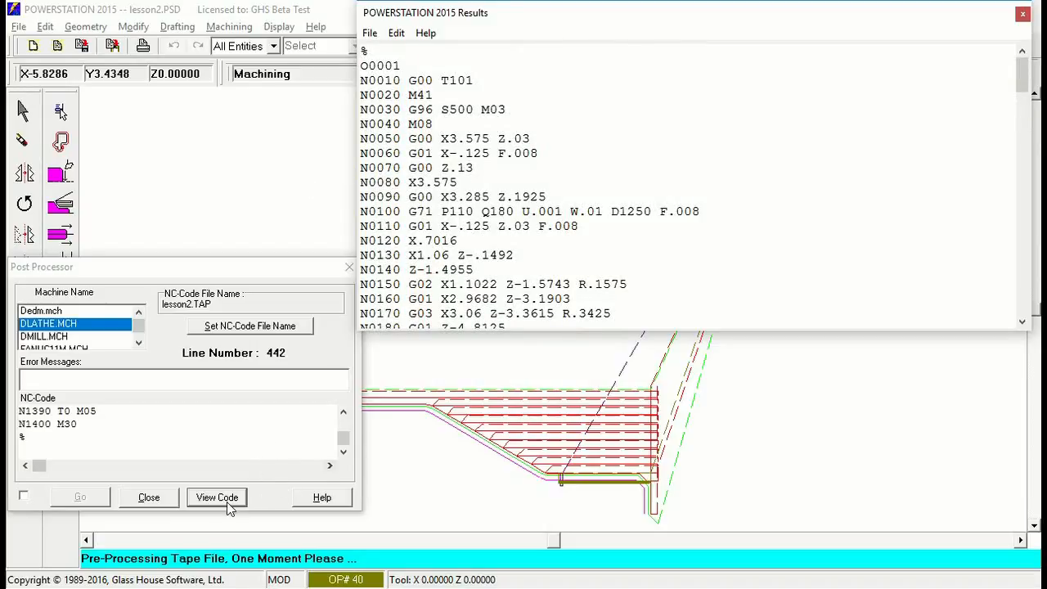
{"action": "left_click", "coordinate": [150, 498]}
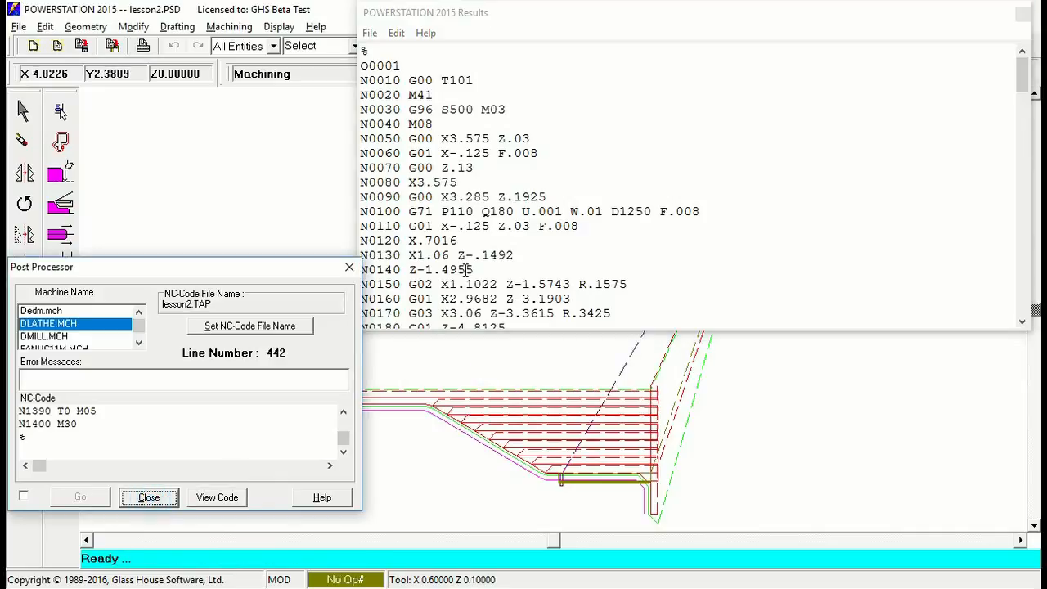
- Close the NC-code results and give layer 2 the description Dimensions in Layer Control
{"action": "left_click", "coordinate": [370, 34]}
{"action": "left_click", "coordinate": [409, 100]}
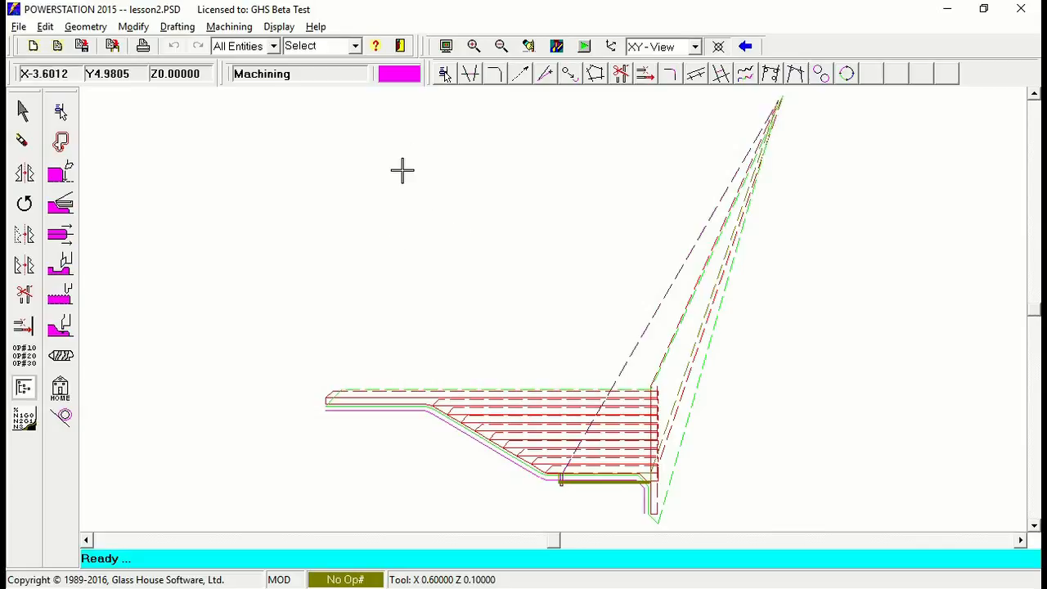
{"action": "left_click", "coordinate": [337, 74]}
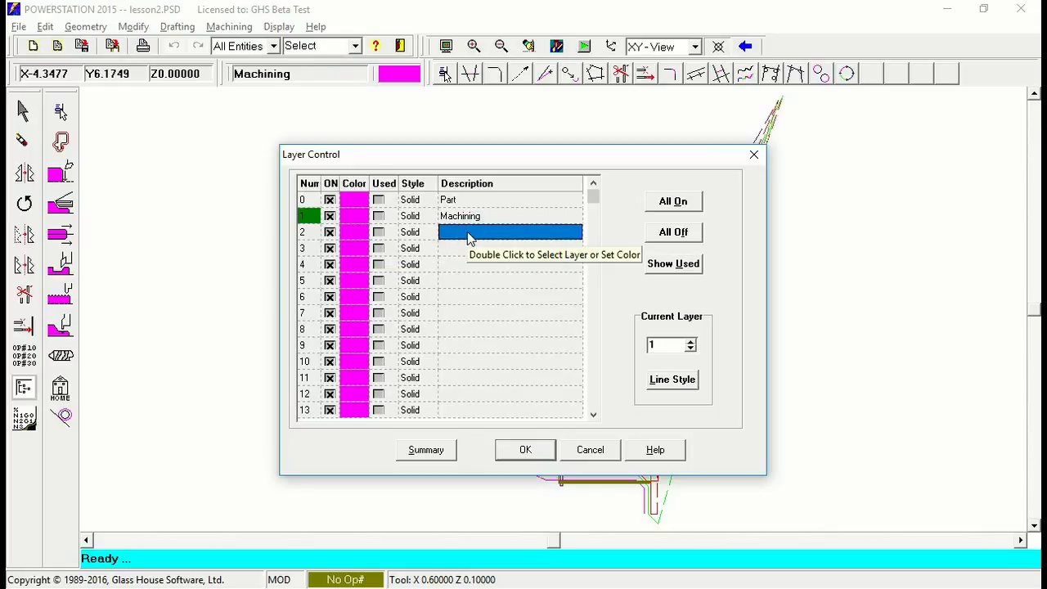
{"action": "type", "text": "Dimensions"}
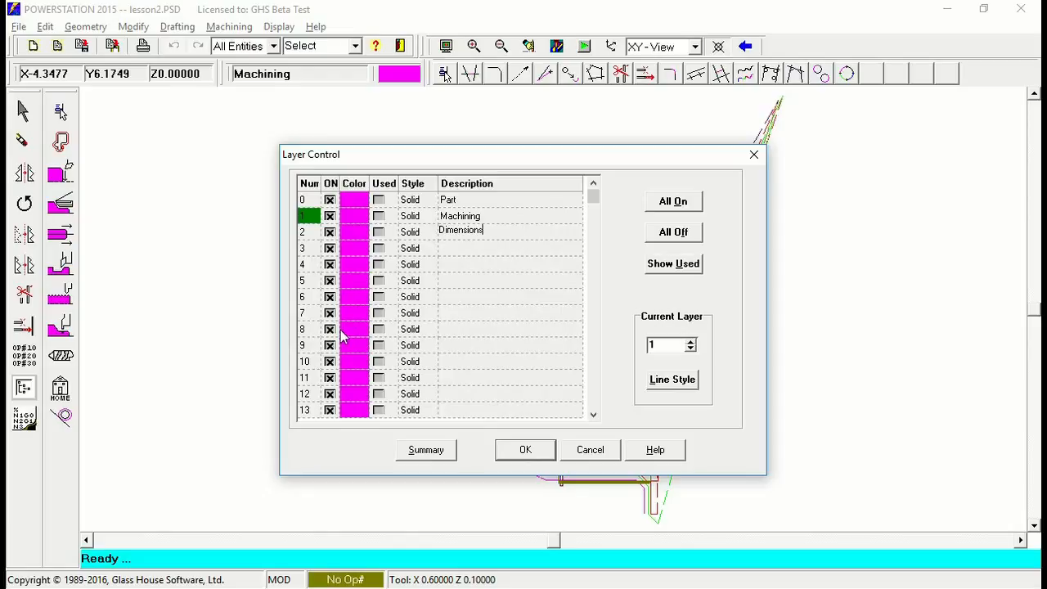
- Set the color of the Dimensions layer to dark gray
{"action": "double_click", "coordinate": [356, 233]}
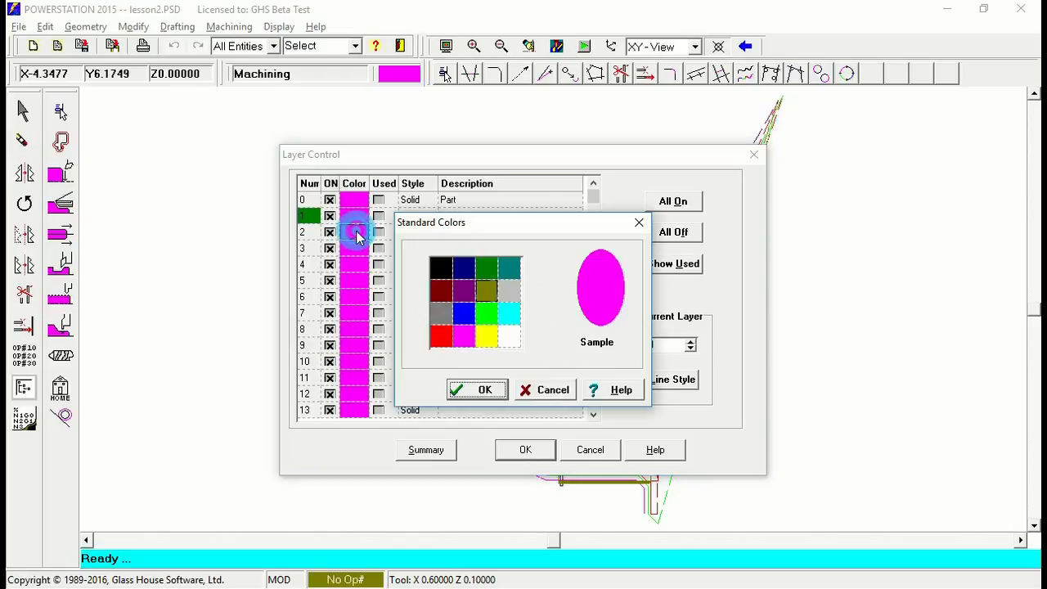
{"action": "left_click", "coordinate": [441, 313]}
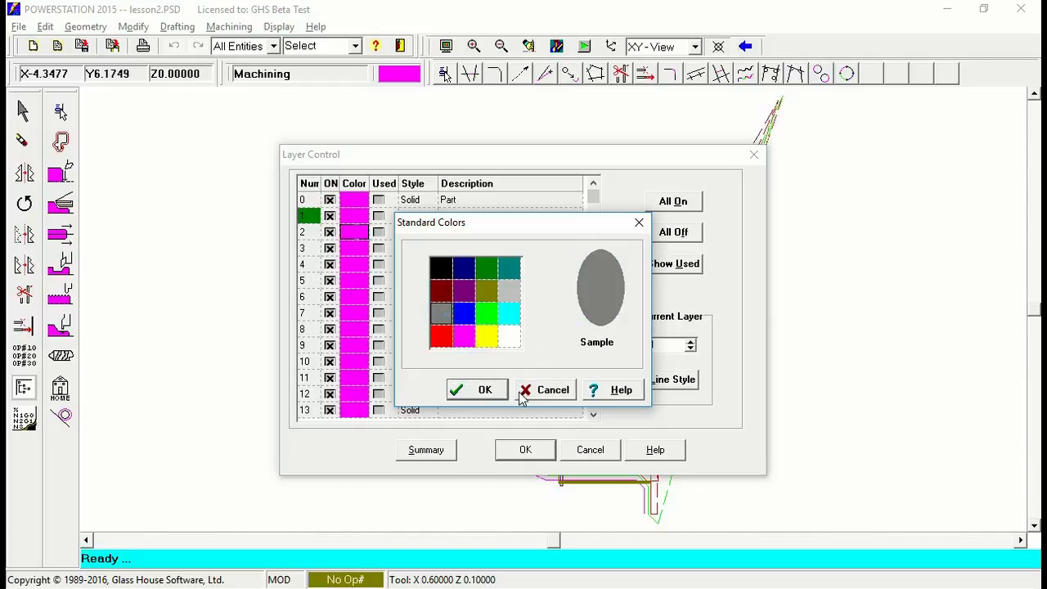
{"action": "left_click", "coordinate": [486, 390]}
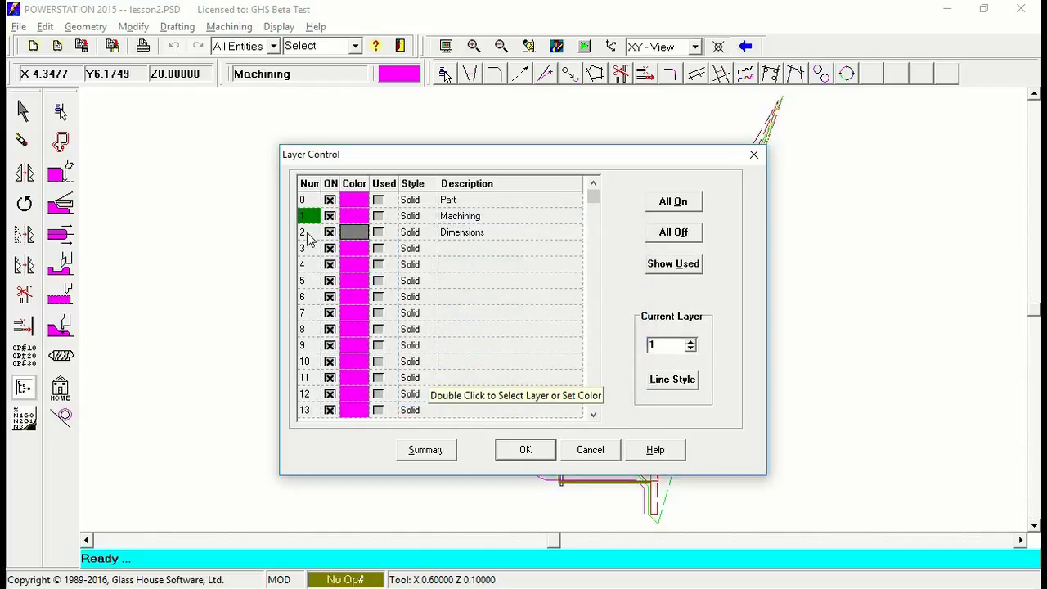
- Make layer 2 the current layer and turn off the Machining layer
{"action": "double_click", "coordinate": [303, 233]}
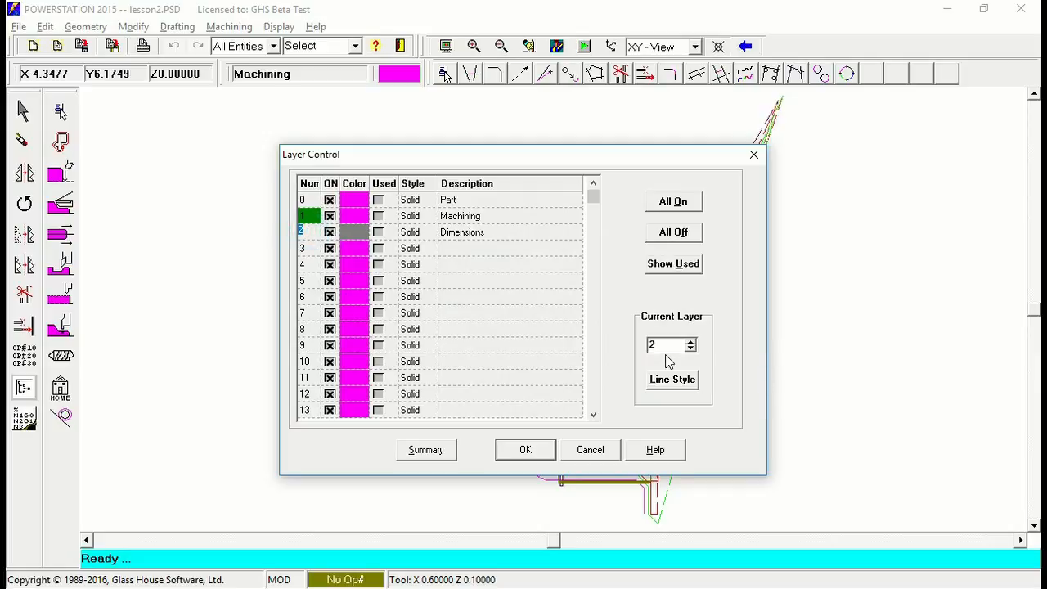
{"action": "left_click", "coordinate": [330, 216]}
{"action": "left_click", "coordinate": [526, 450]}
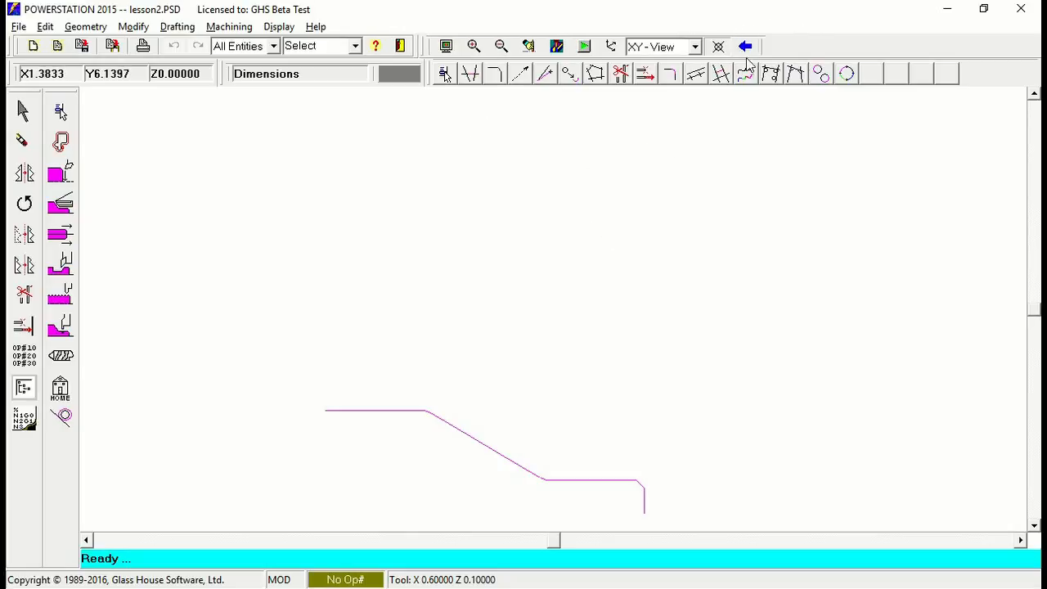
- Set the point entry mode to Cursor for picking the dimension points
{"action": "left_click", "coordinate": [718, 48]}
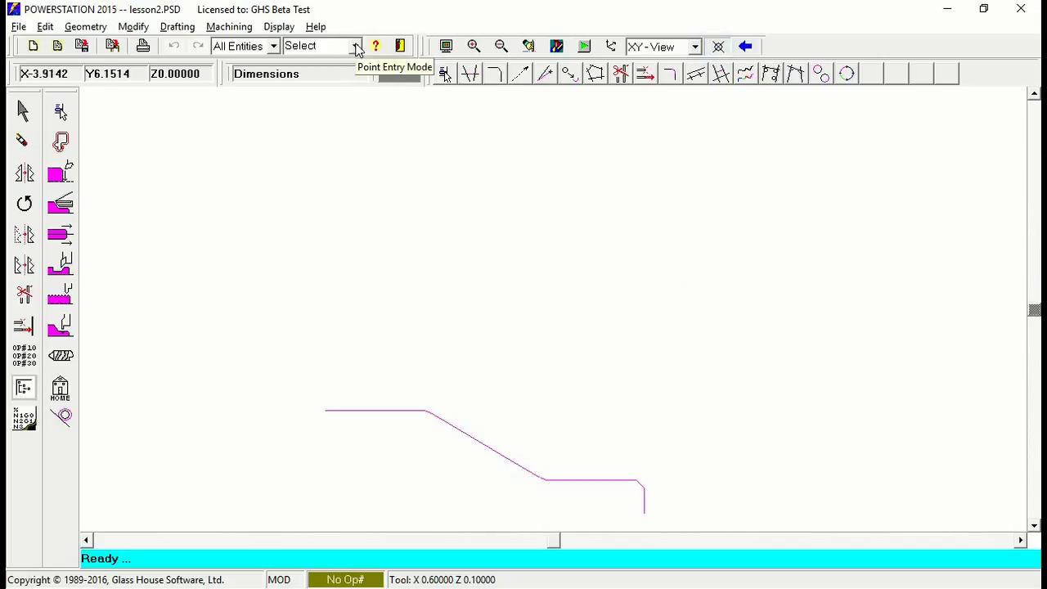
{"action": "left_click", "coordinate": [356, 47]}
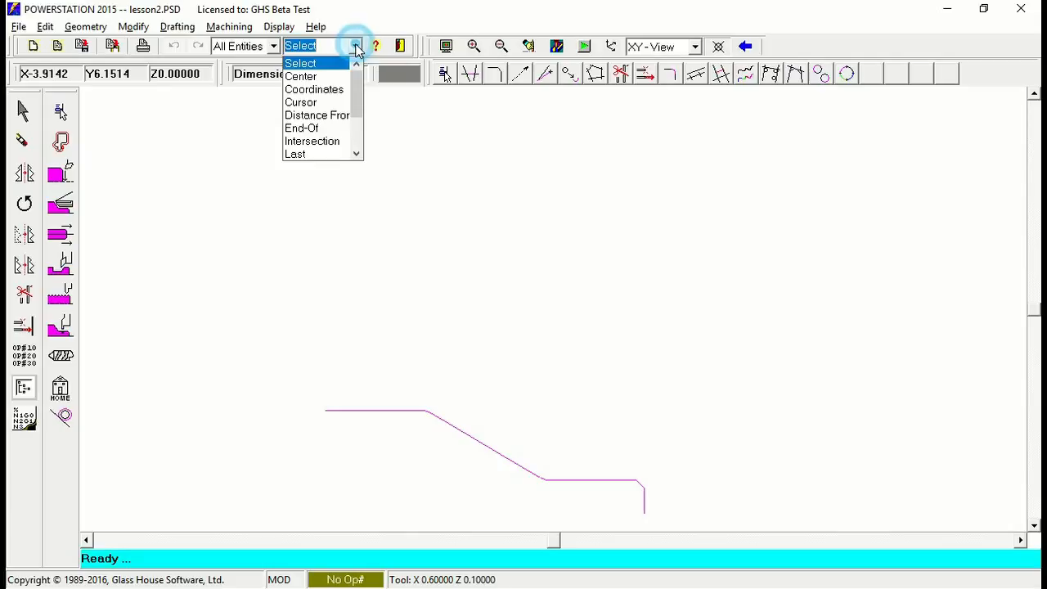
{"action": "left_click", "coordinate": [326, 105]}
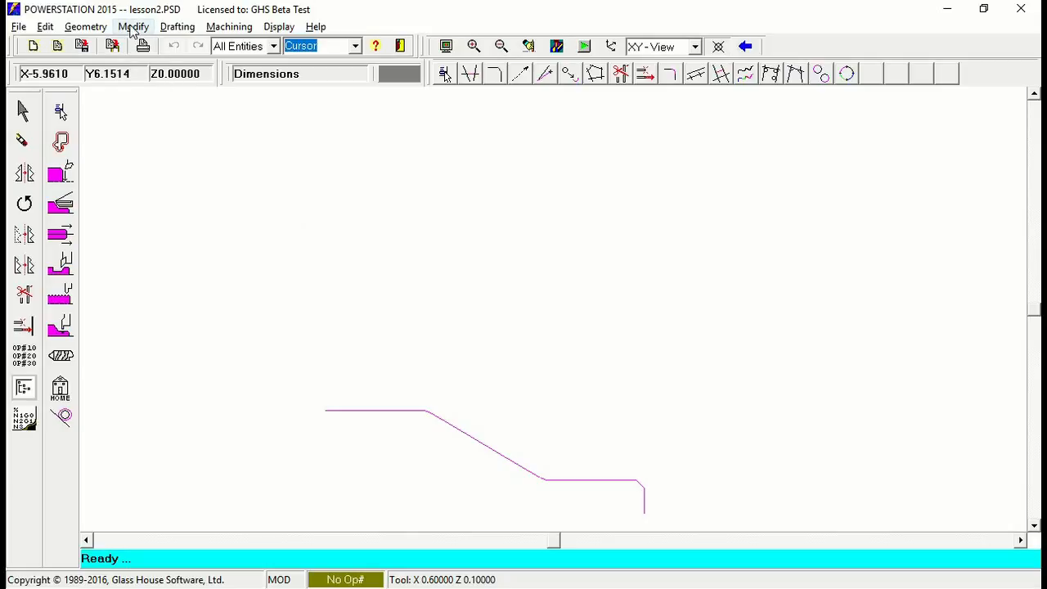
- Add a horizontal baseline dimension from the chamfer's corner on the front face to the lower end of the taper, placed above the profile
{"action": "left_click", "coordinate": [177, 26]}
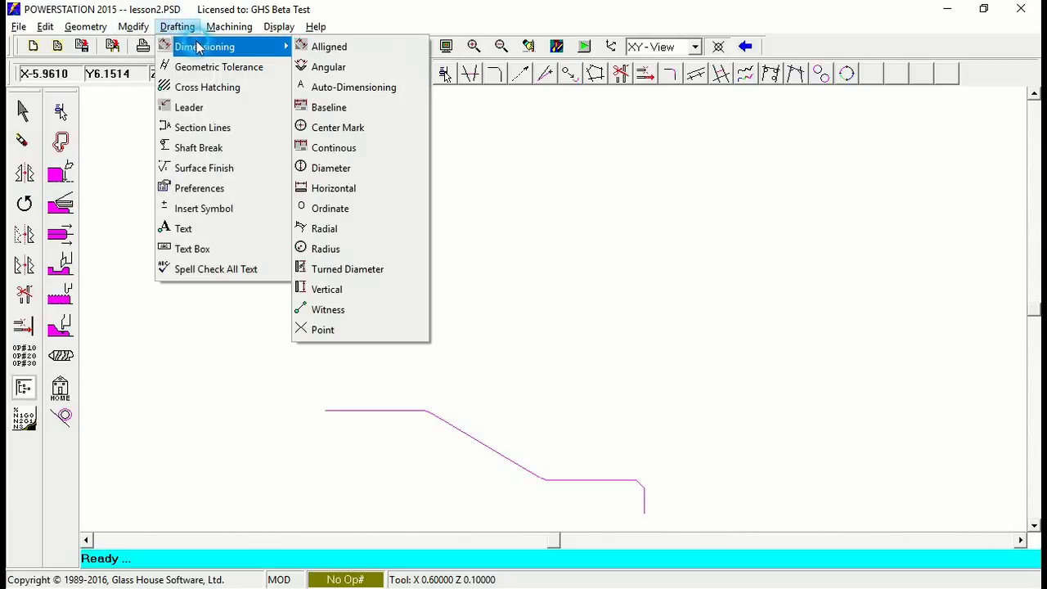
{"action": "mouse_move", "coordinate": [236, 28]}
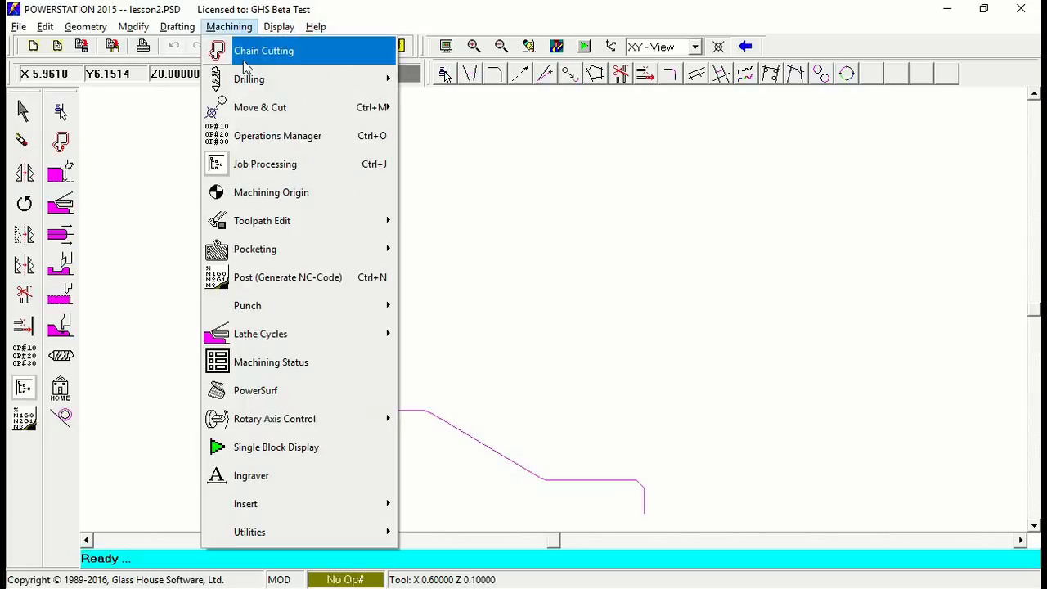
{"action": "mouse_move", "coordinate": [178, 26]}
{"action": "mouse_move", "coordinate": [200, 49]}
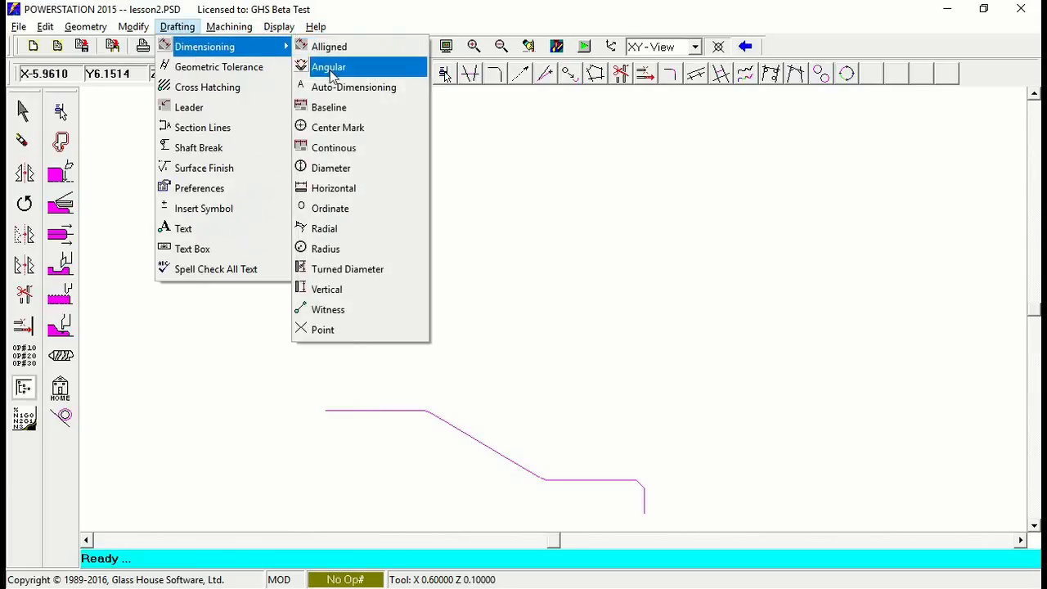
{"action": "left_click", "coordinate": [351, 106]}
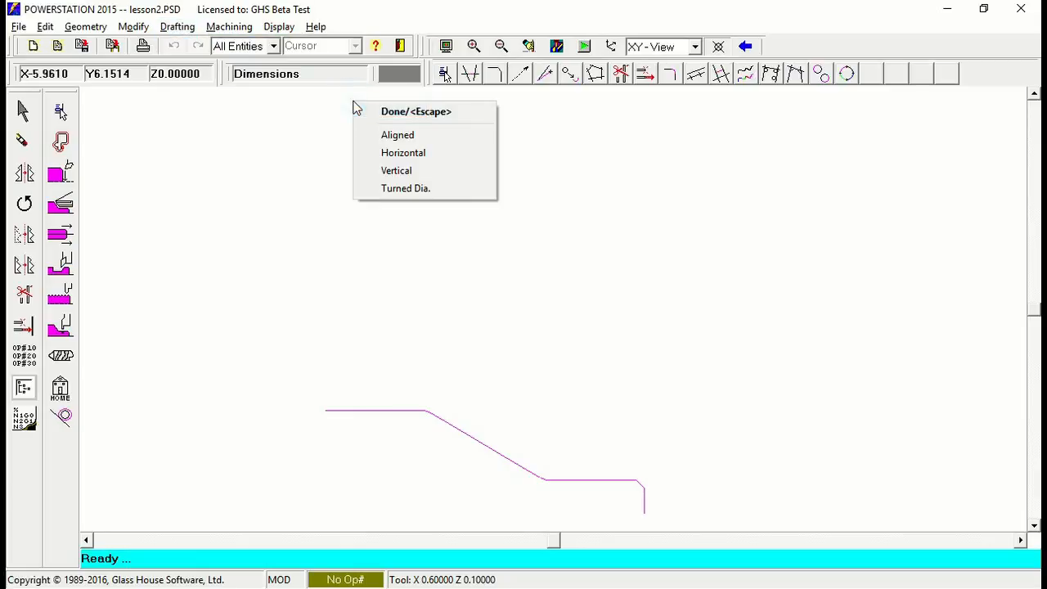
{"action": "left_click", "coordinate": [455, 154]}
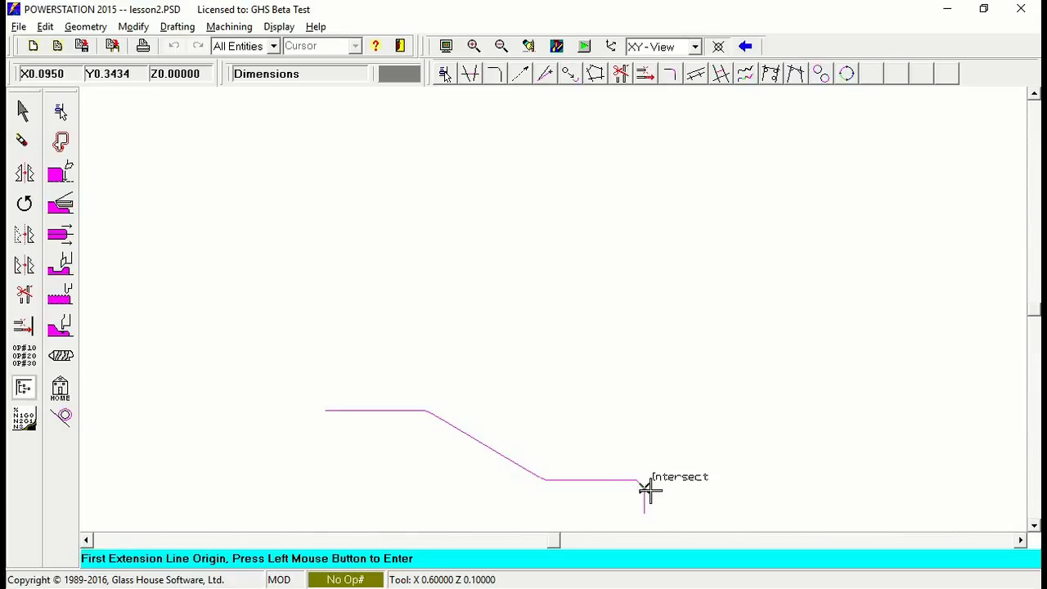
{"action": "left_click", "coordinate": [647, 489]}
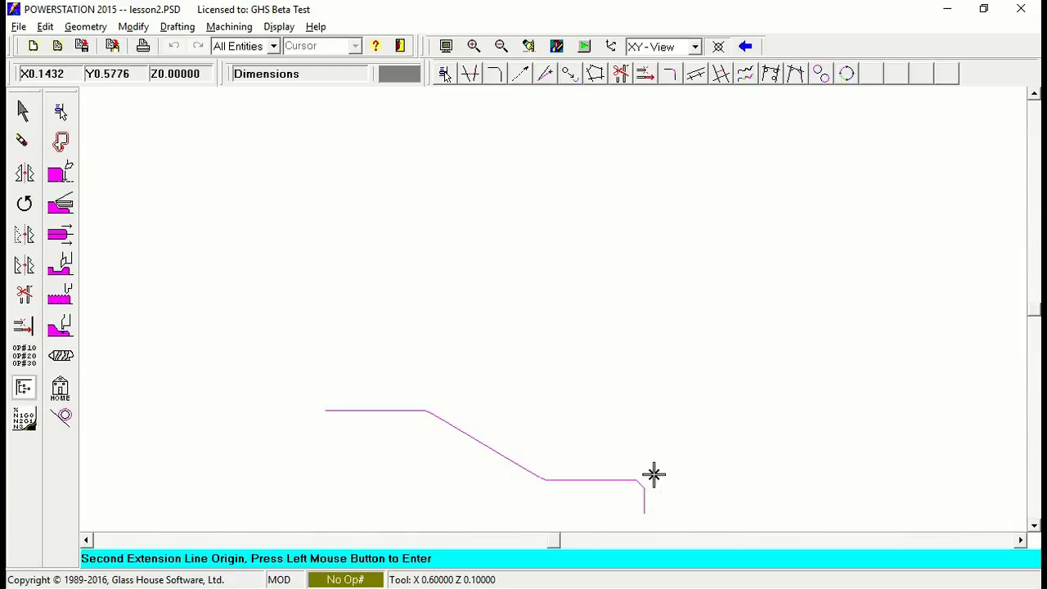
{"action": "left_click", "coordinate": [548, 470]}
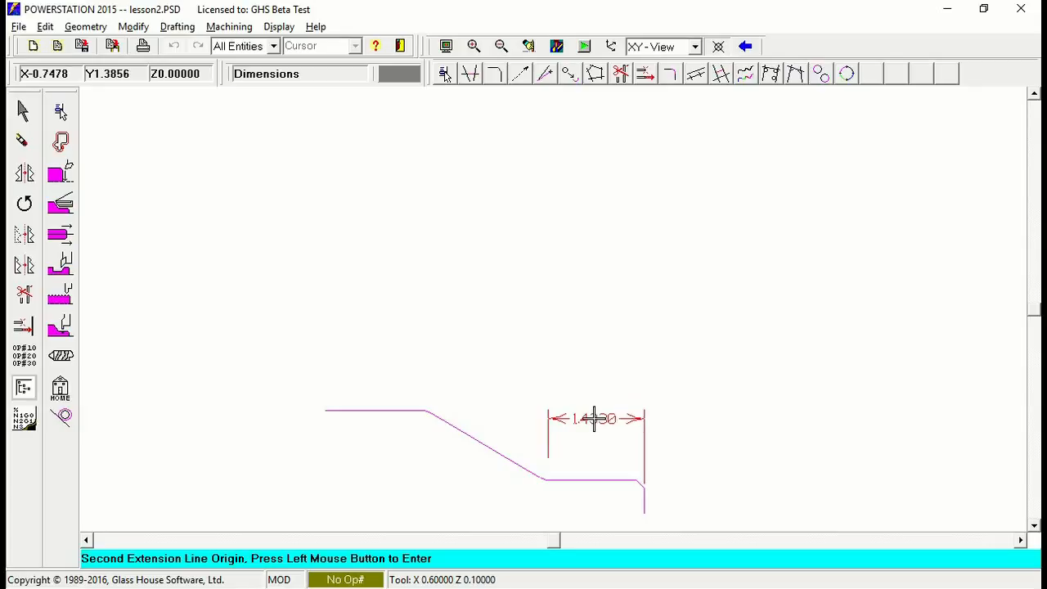
{"action": "left_click", "coordinate": [595, 419]}
- Add stacked baseline dimensions to the upper end of the taper and the profile's far end, and finish dimensioning
{"action": "left_click", "coordinate": [422, 425]}
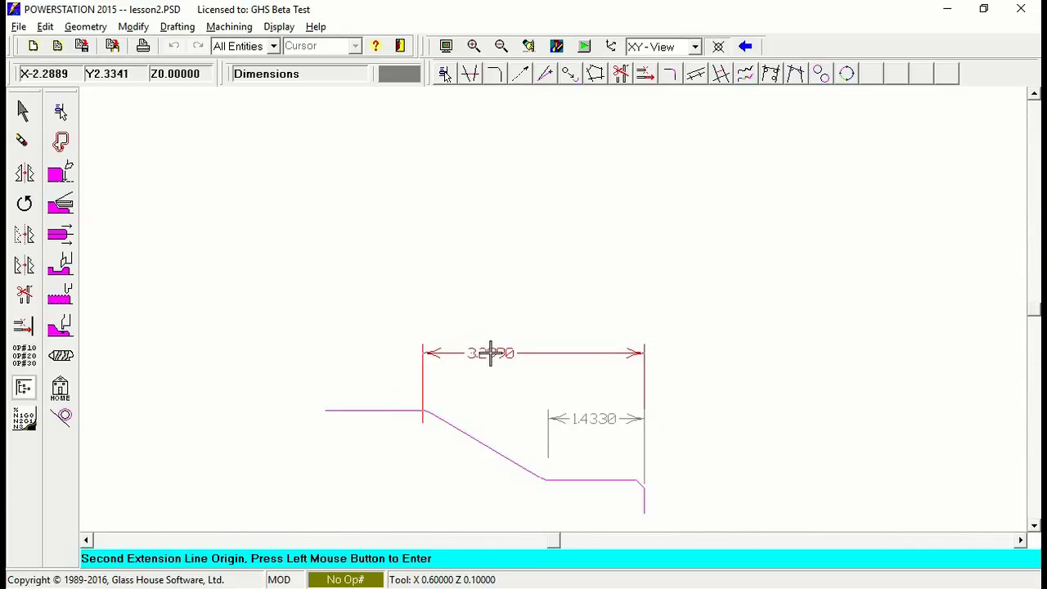
{"action": "left_click", "coordinate": [491, 352]}
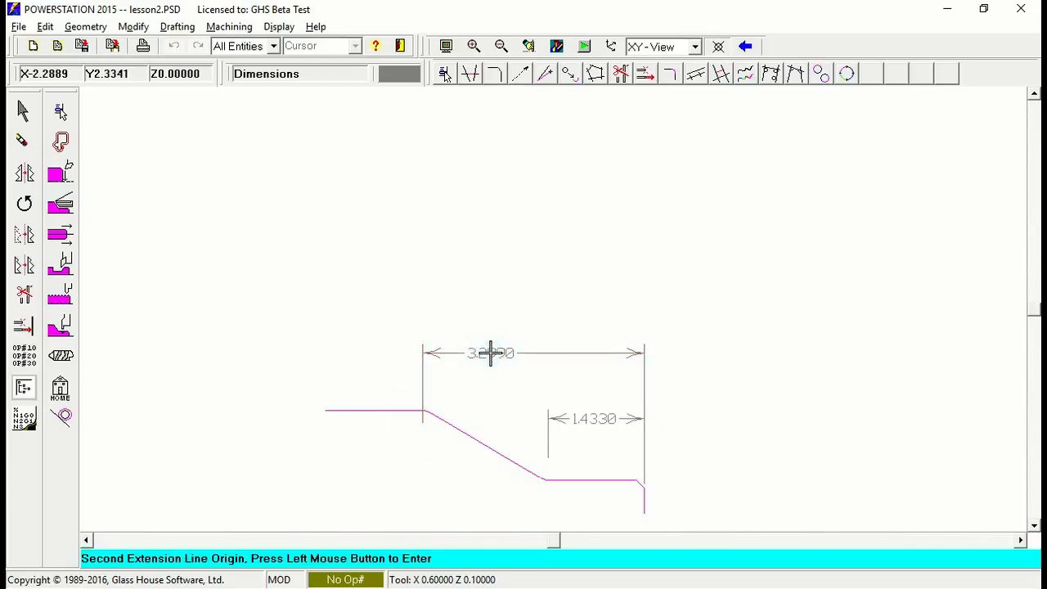
{"action": "left_click", "coordinate": [325, 410]}
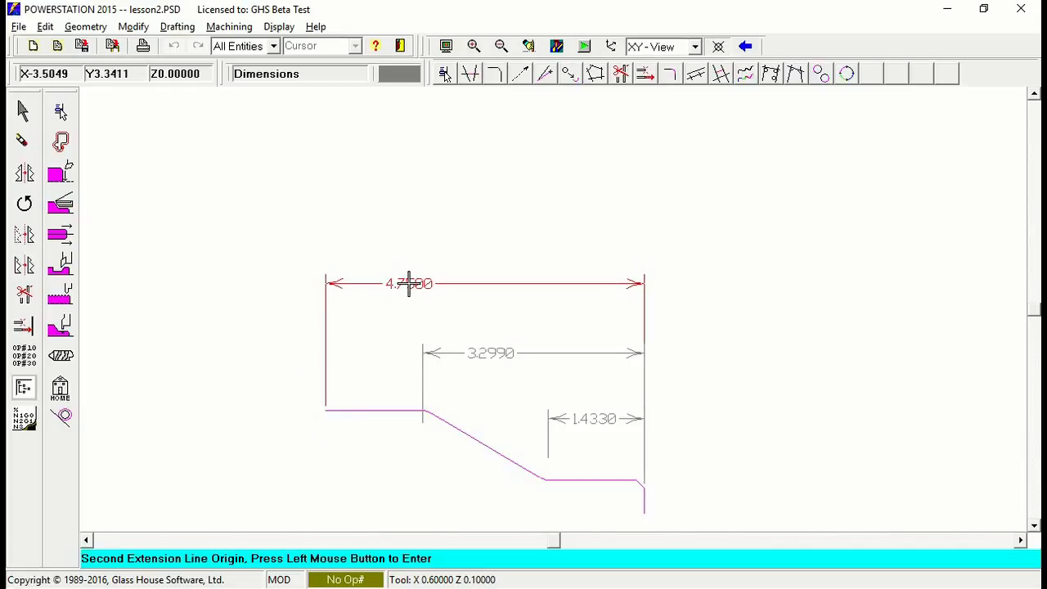
{"action": "left_click", "coordinate": [412, 293]}
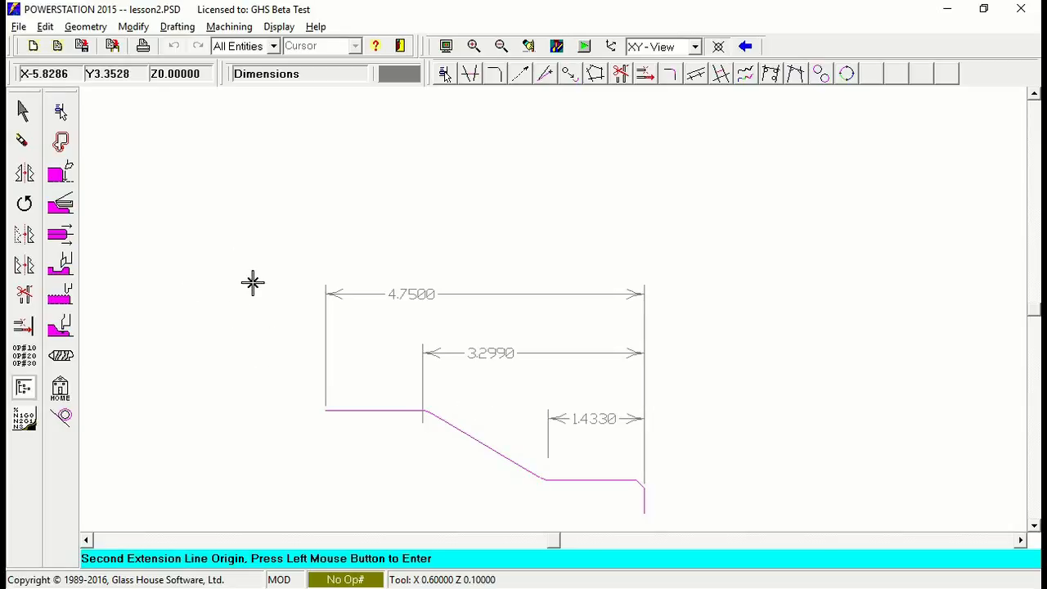
{"action": "key", "text": "Escape"}
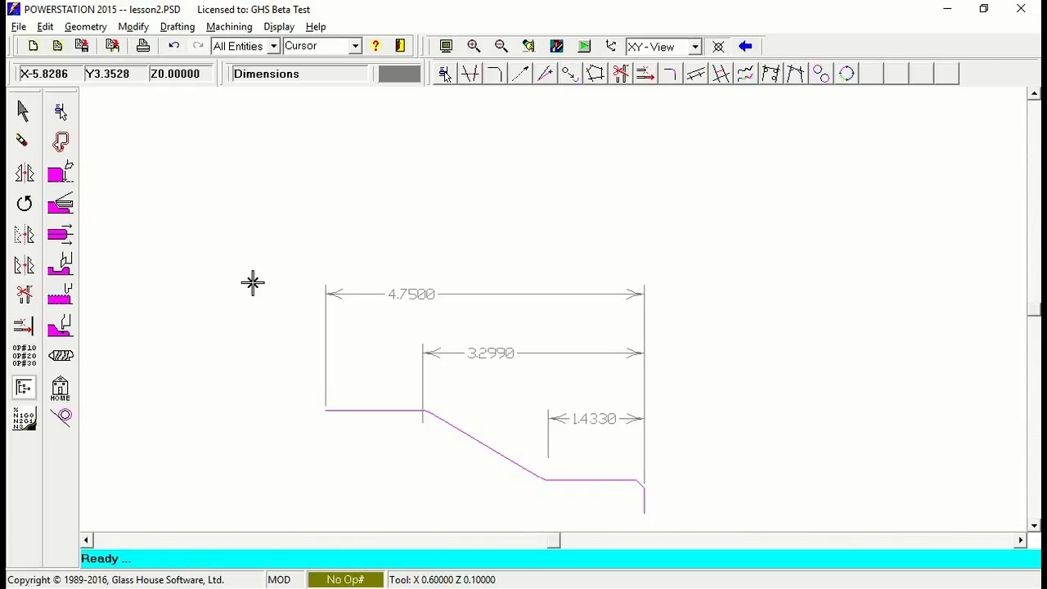